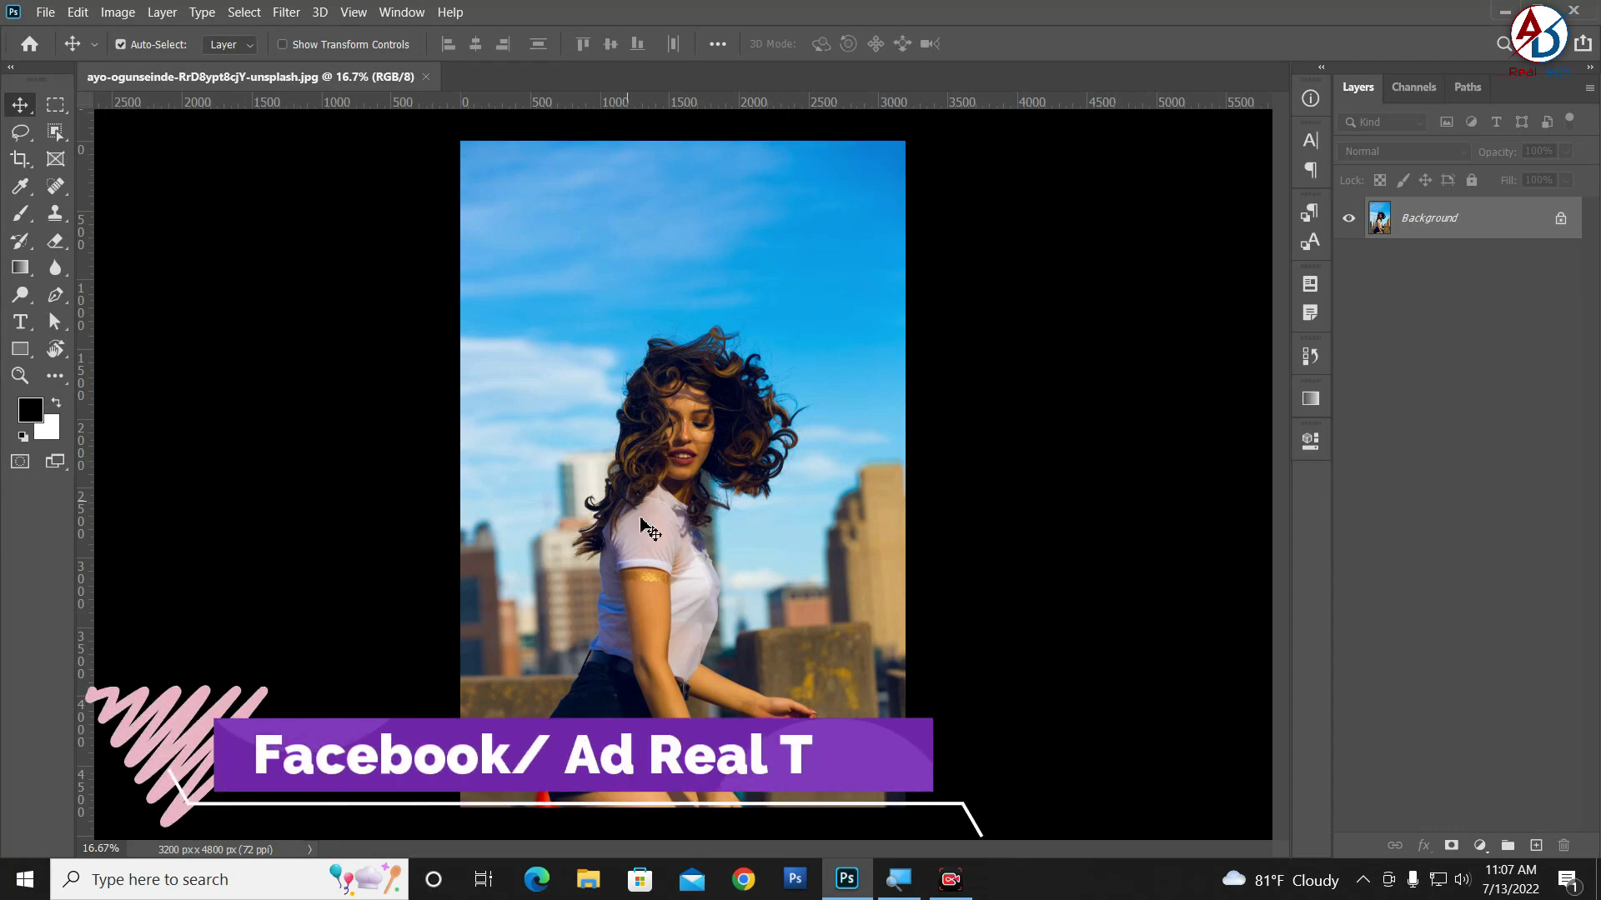
Step: Frame the whole photo and unlock the Background layer as Layer 0
scroll(831, 379, "up", 5)
left_click_drag(831, 379, 837, 600)
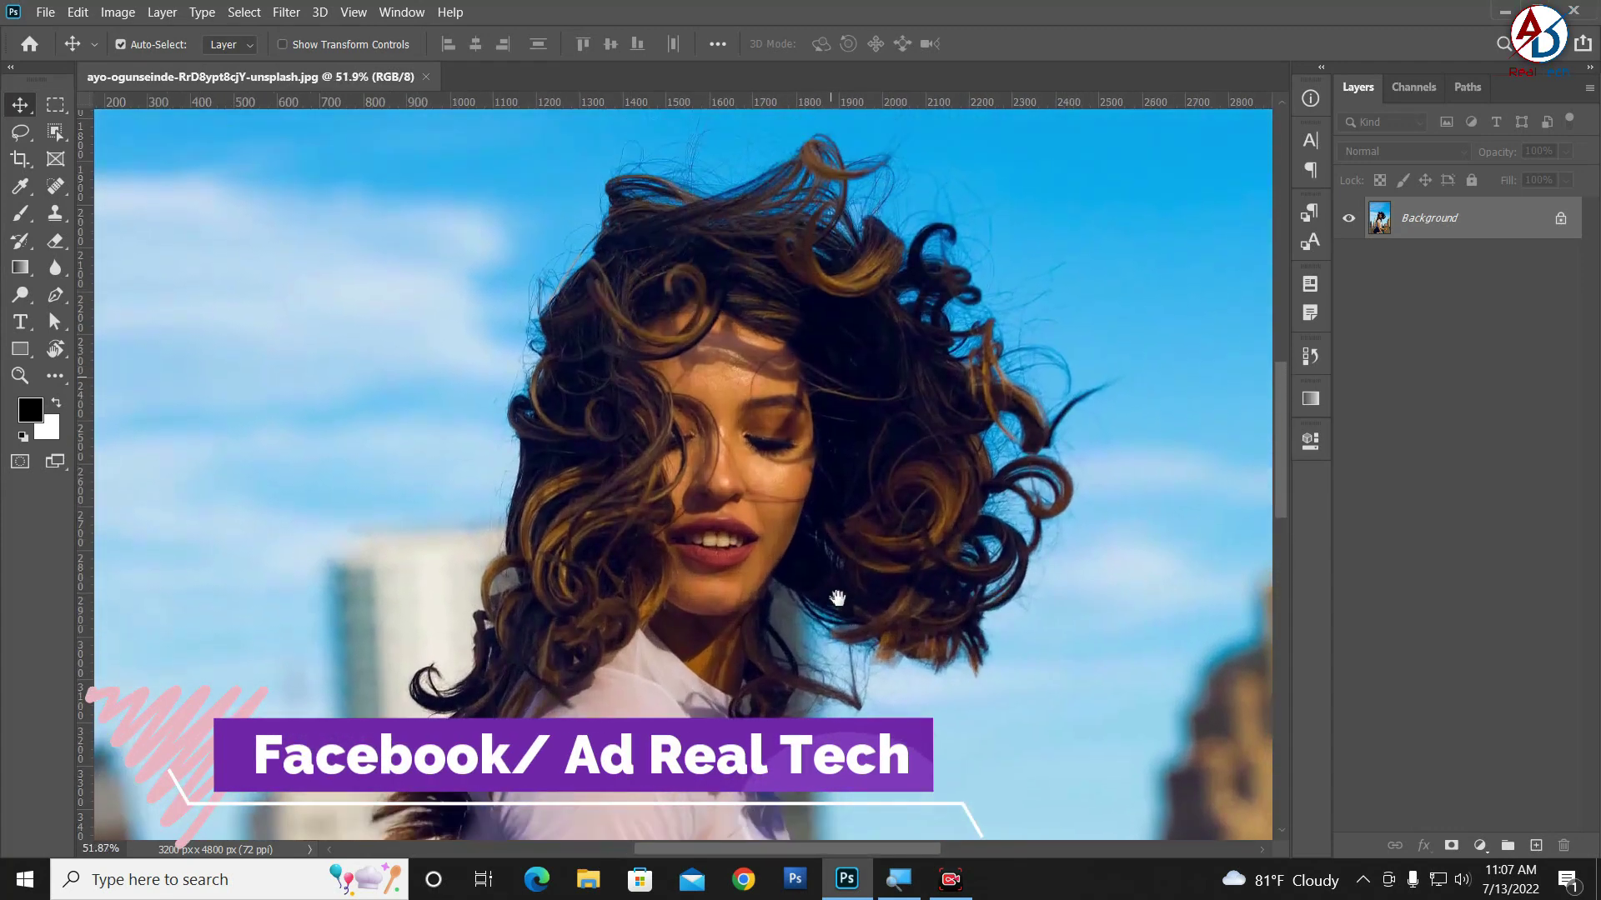
scroll(900, 434, "up", 5)
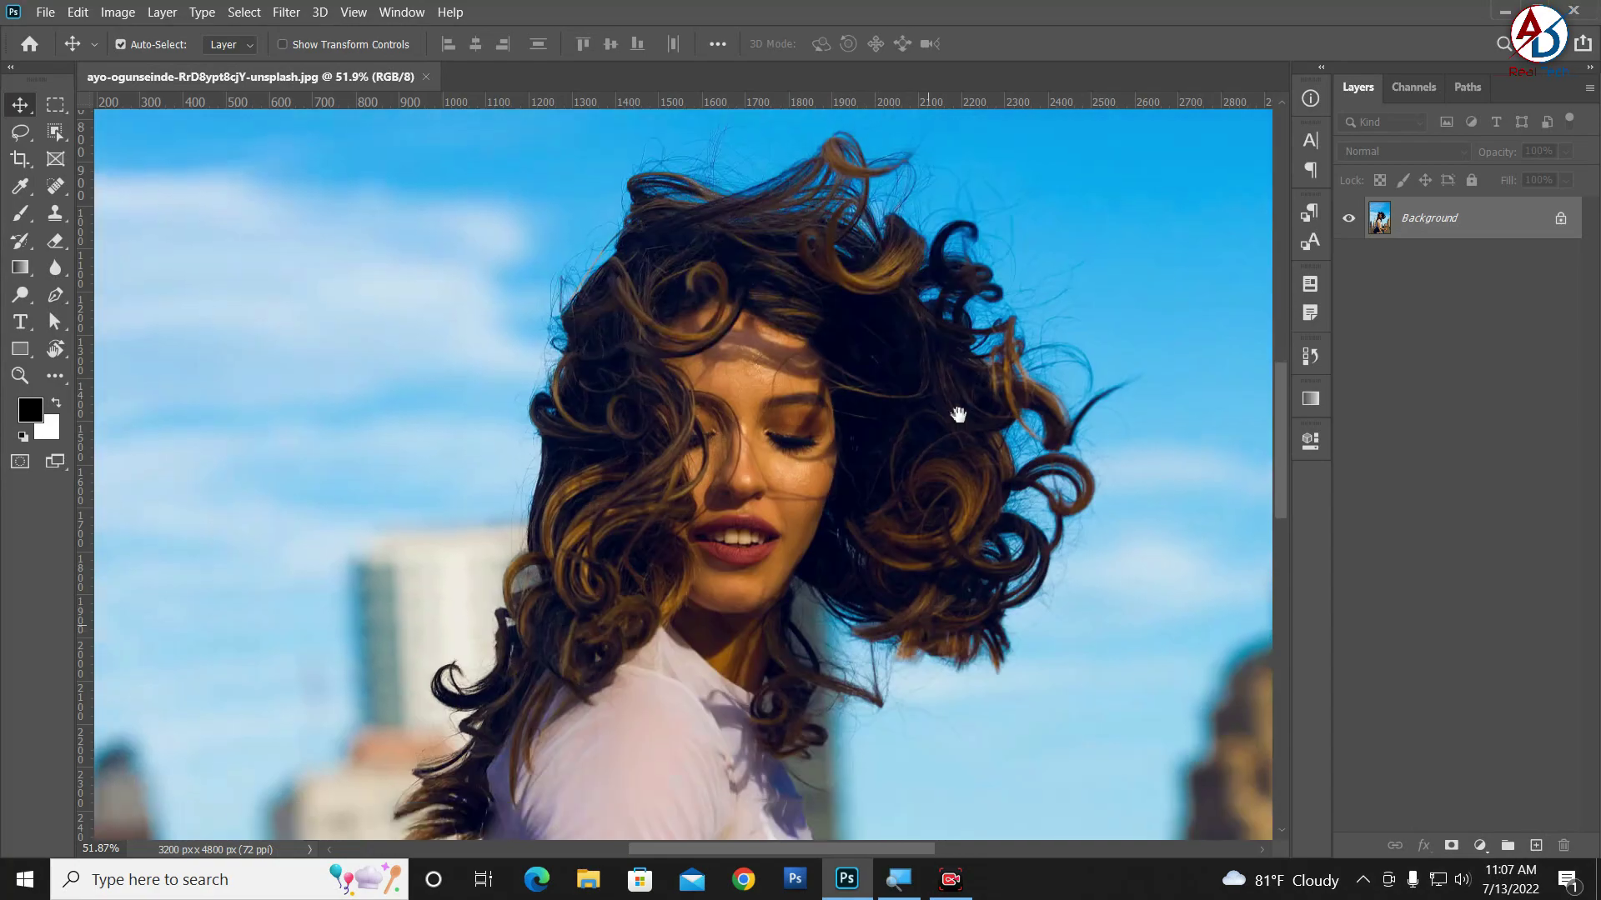
left_click_drag(896, 625, 951, 421)
scroll(897, 573, "down", 5)
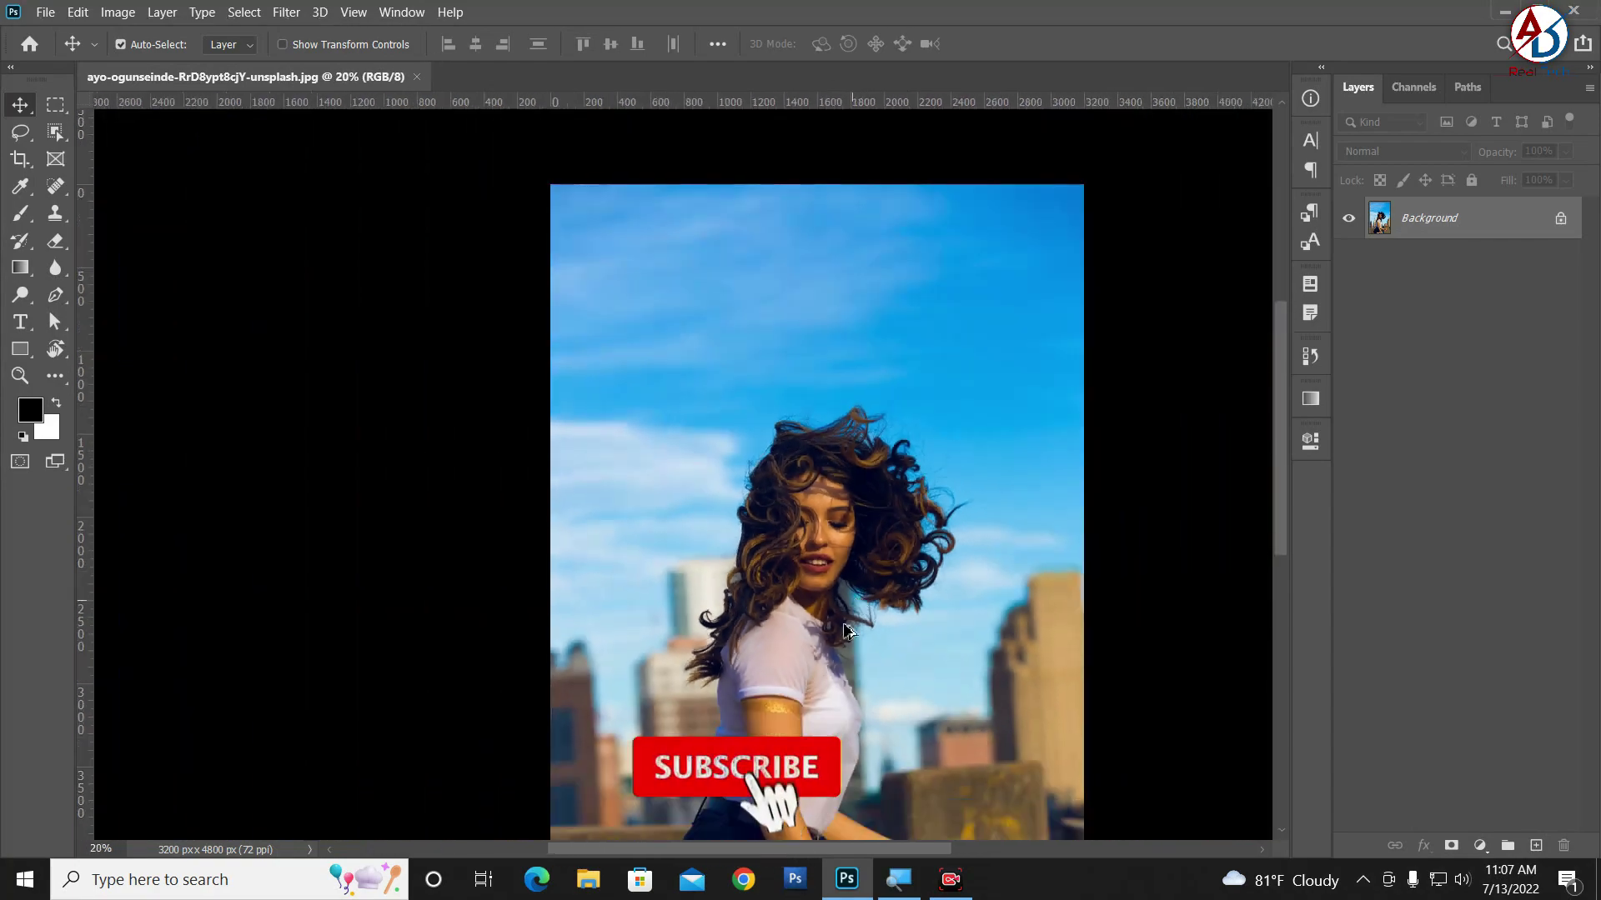
scroll(787, 641, "up", 3)
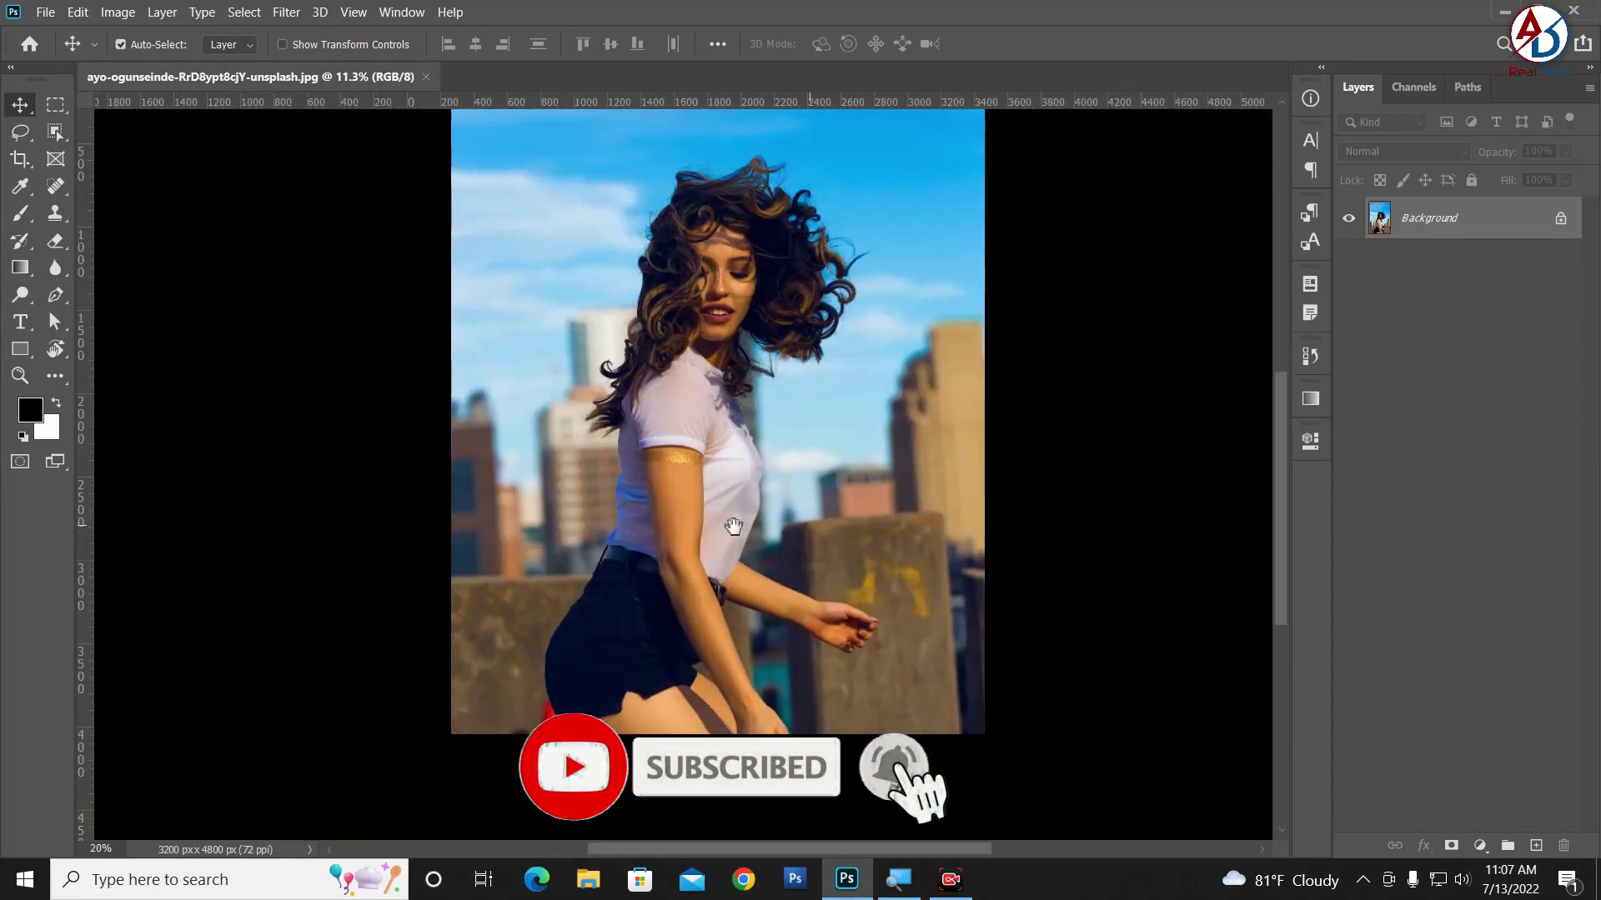
left_click_drag(800, 646, 842, 558)
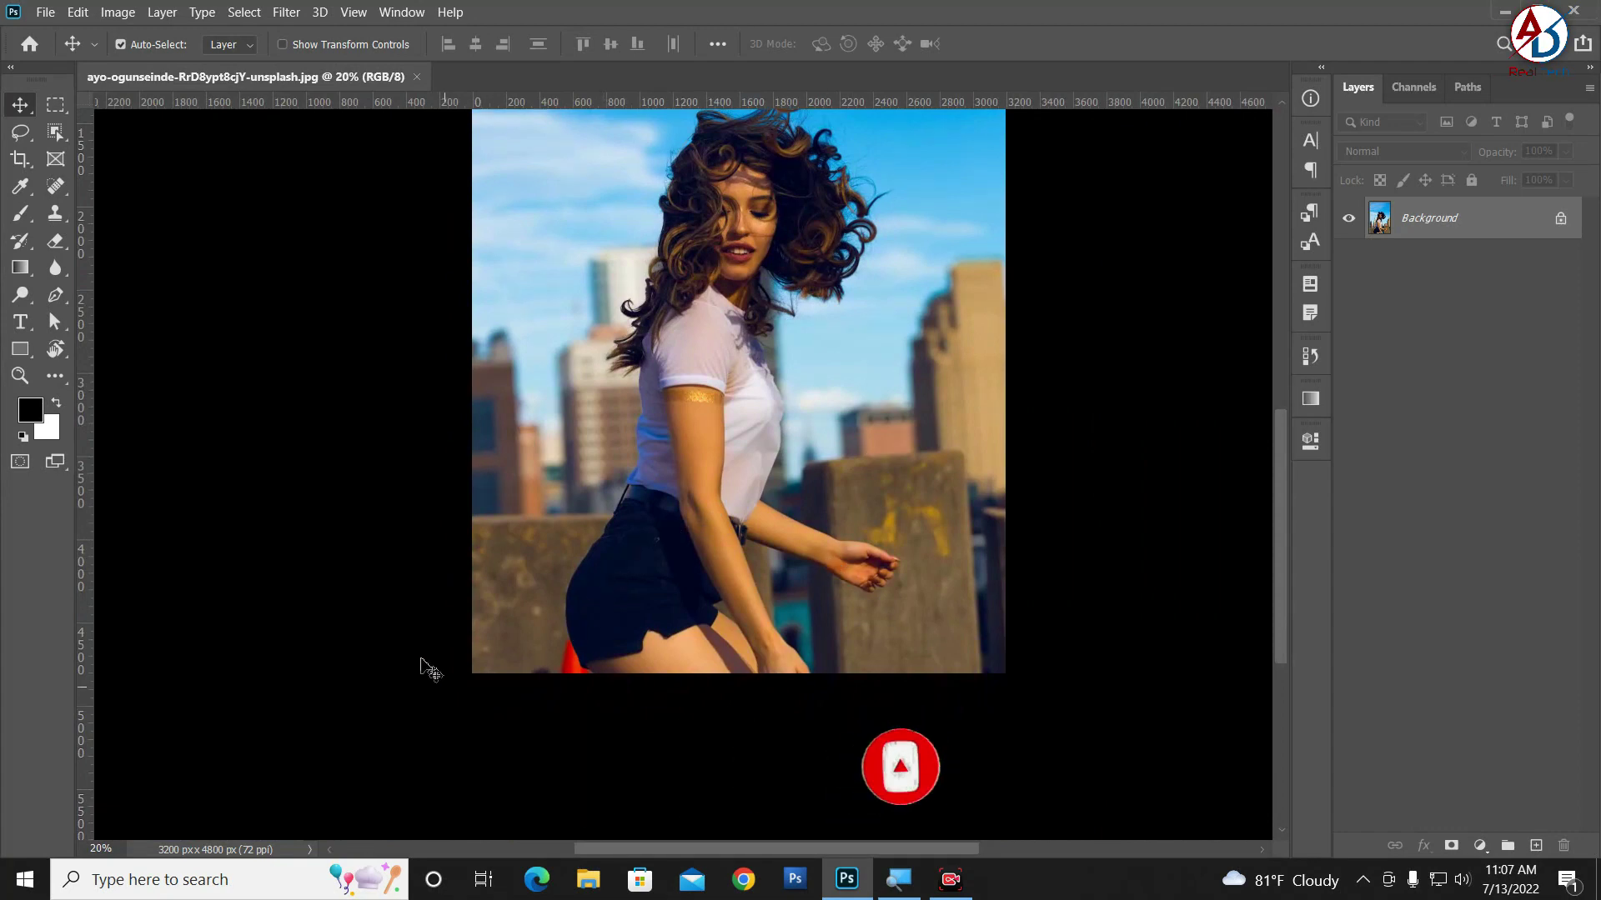
scroll(613, 523, "up", 2)
scroll(1125, 511, "up", 2)
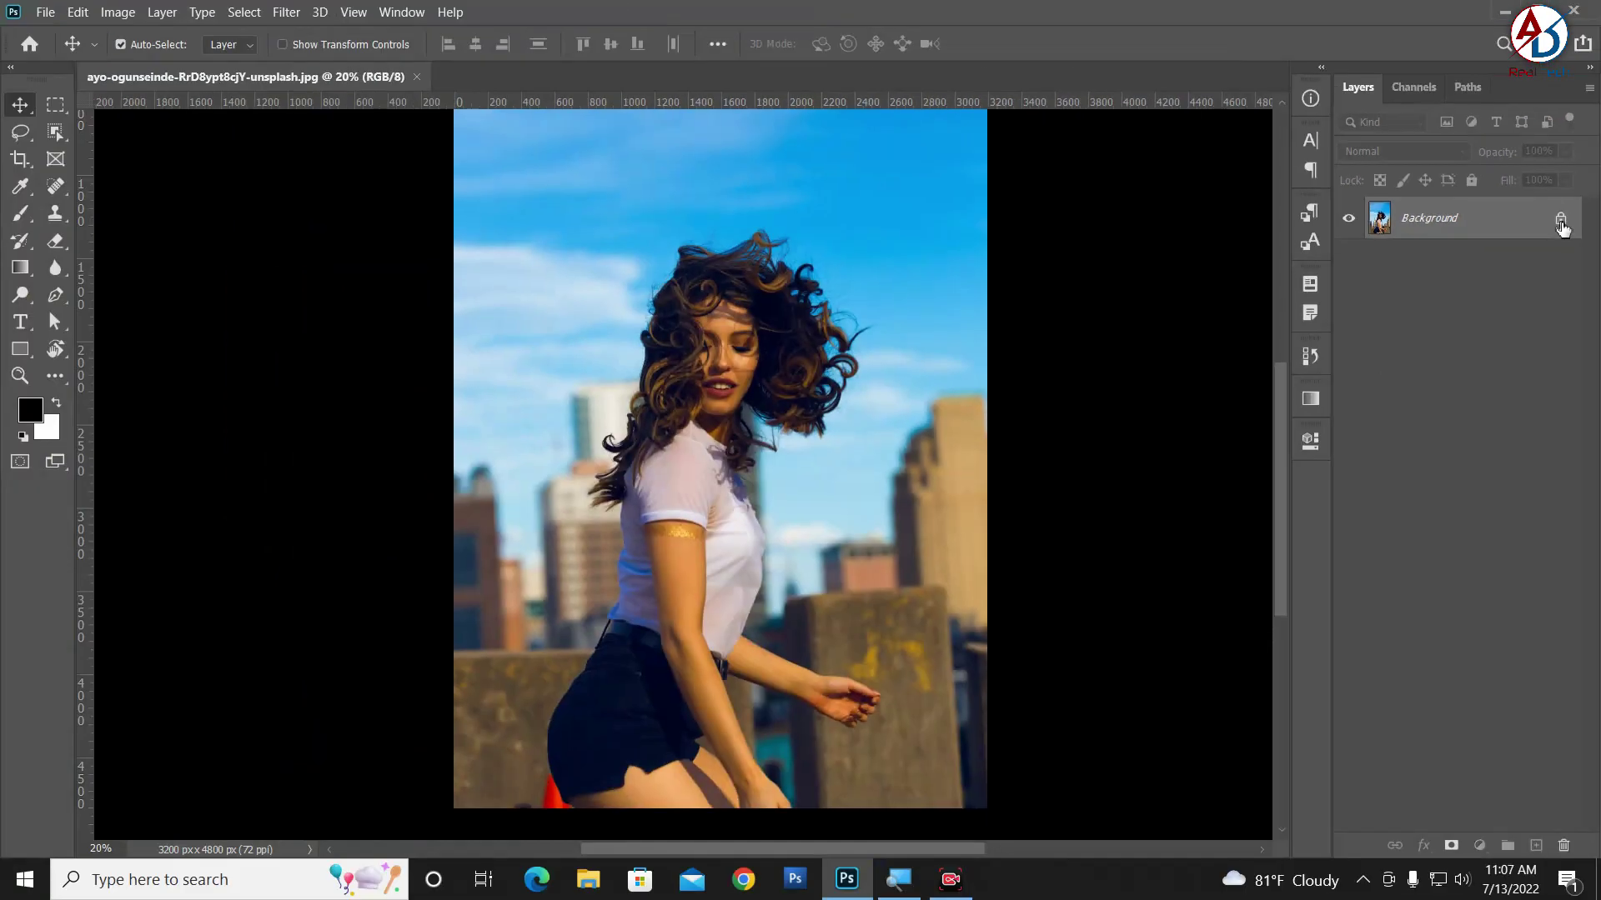
left_click(1560, 221)
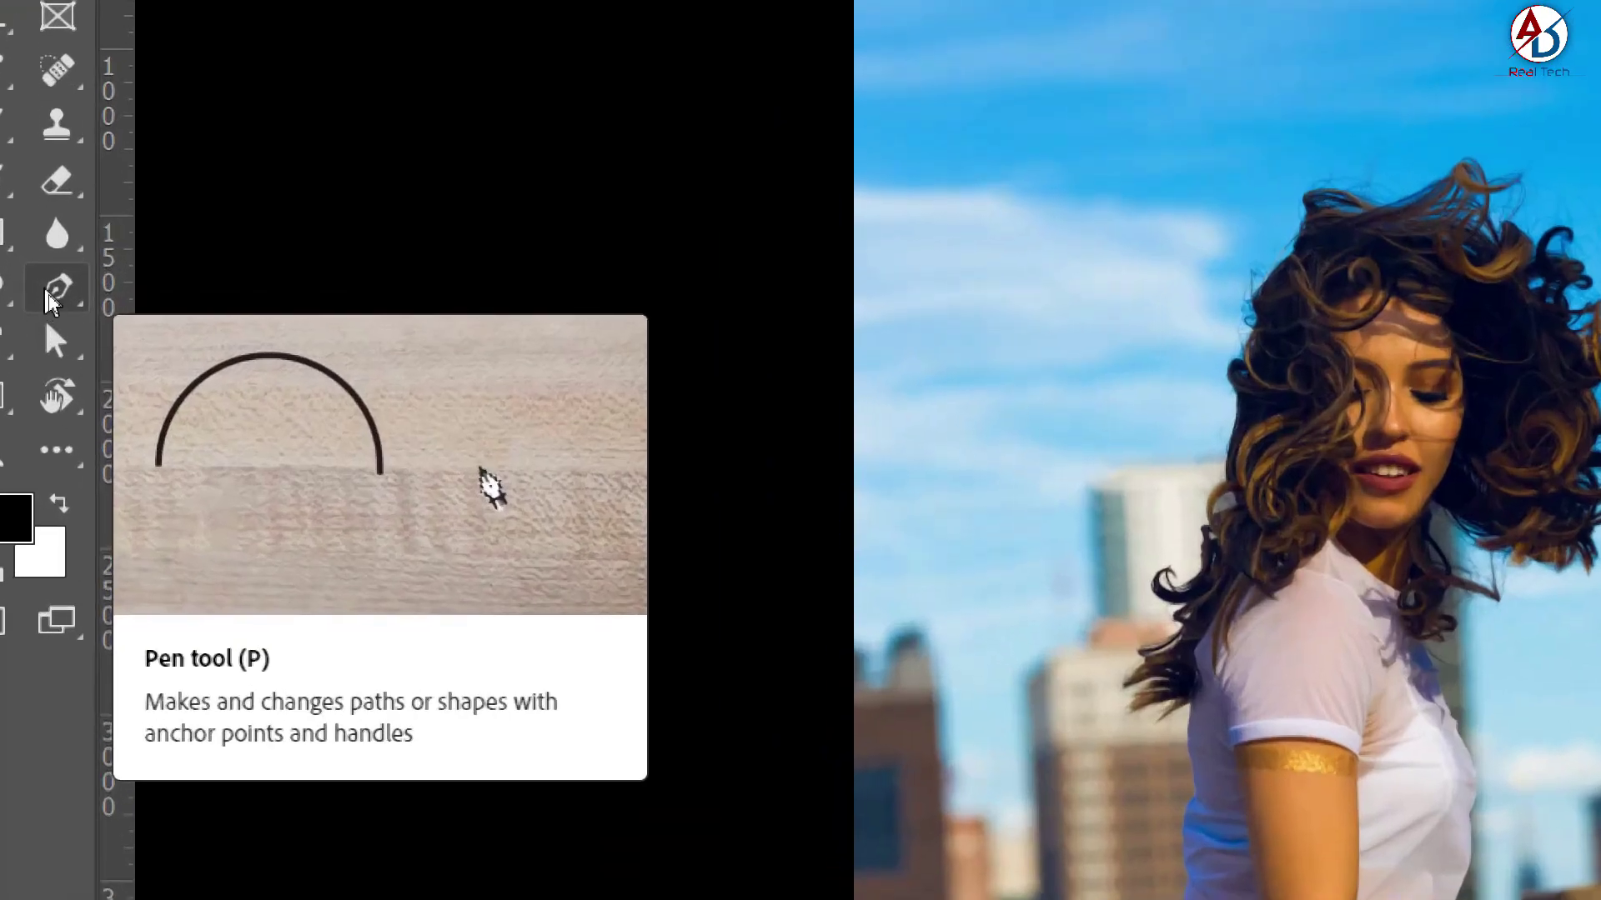
Step: Set the Pen Tool to Path mode, keeping path line thickness at 1 px
right_click(50, 294)
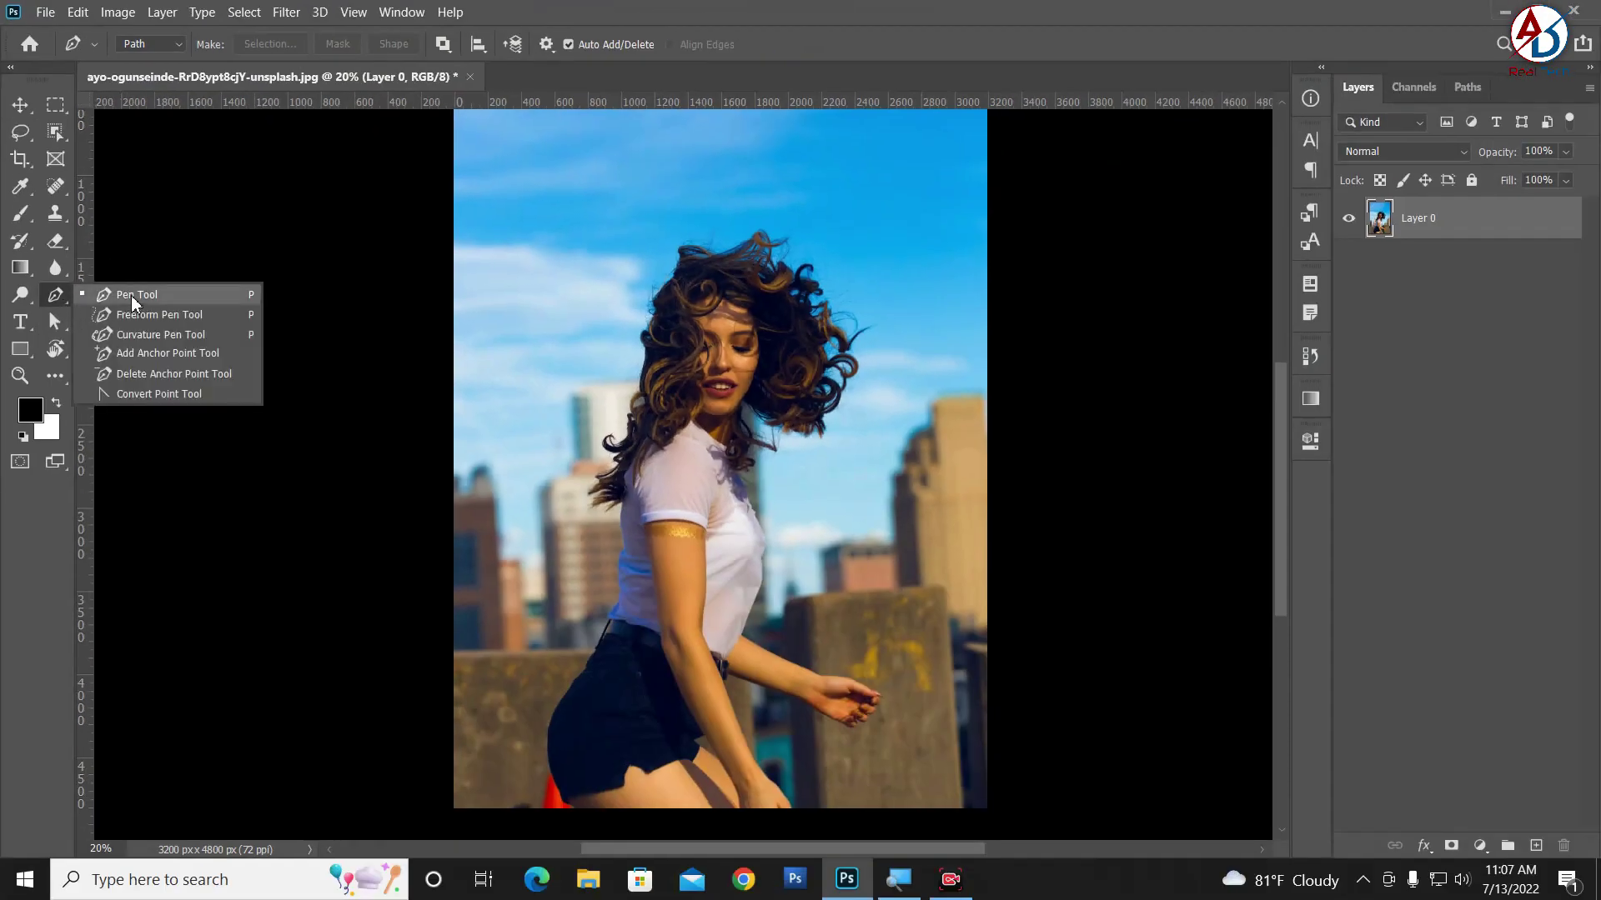
left_click(131, 295)
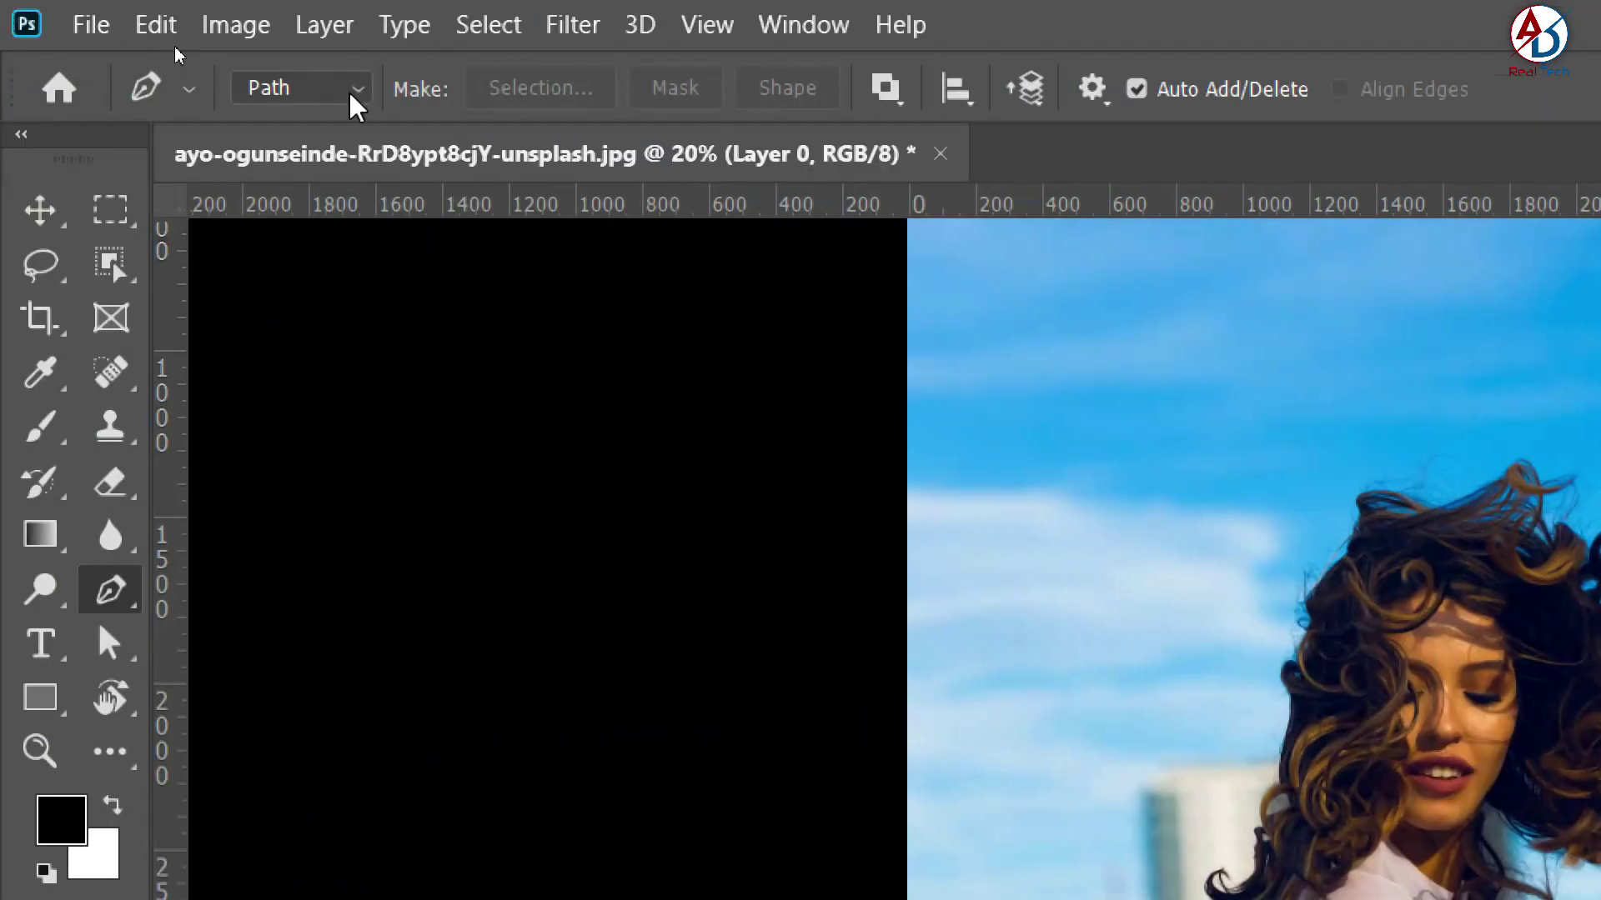
left_click(354, 89)
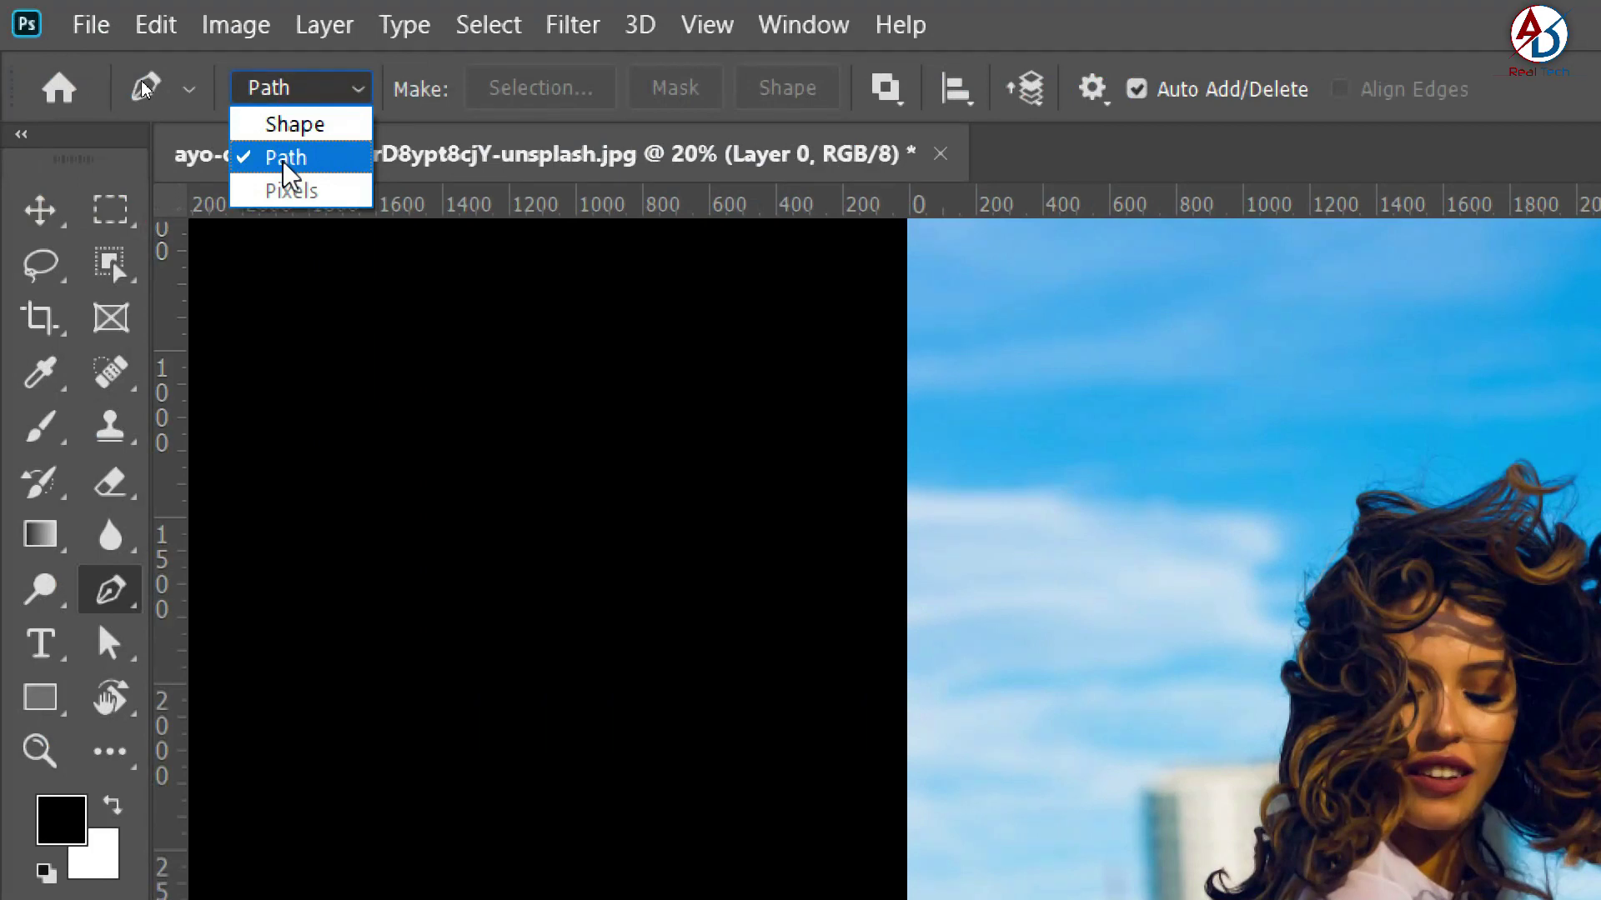
left_click(1094, 104)
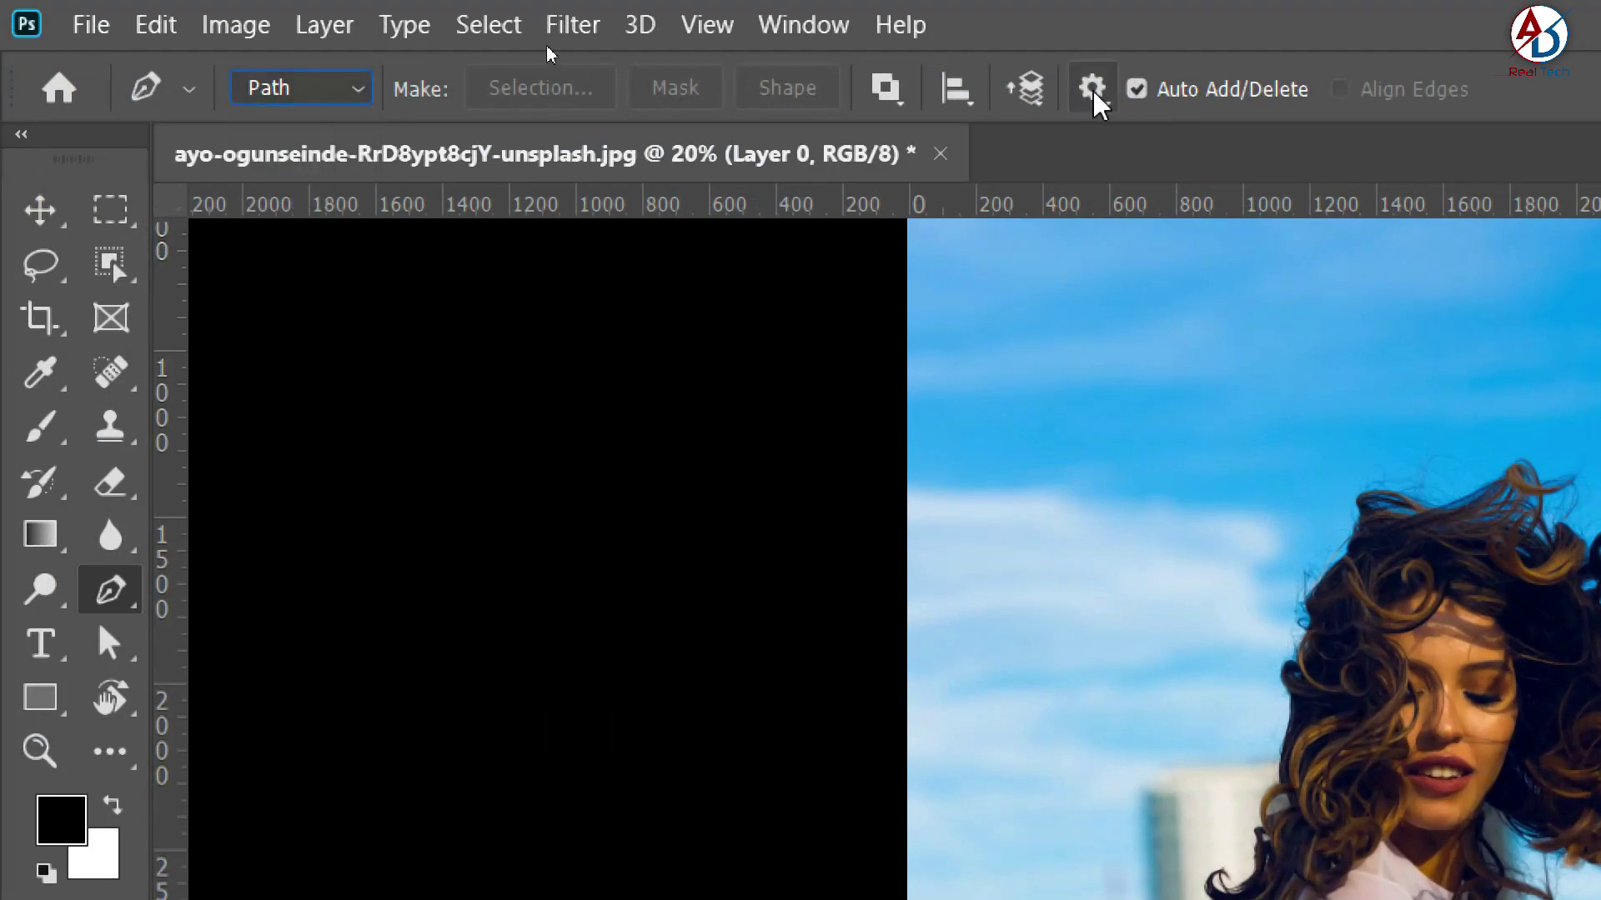
left_click(1093, 91)
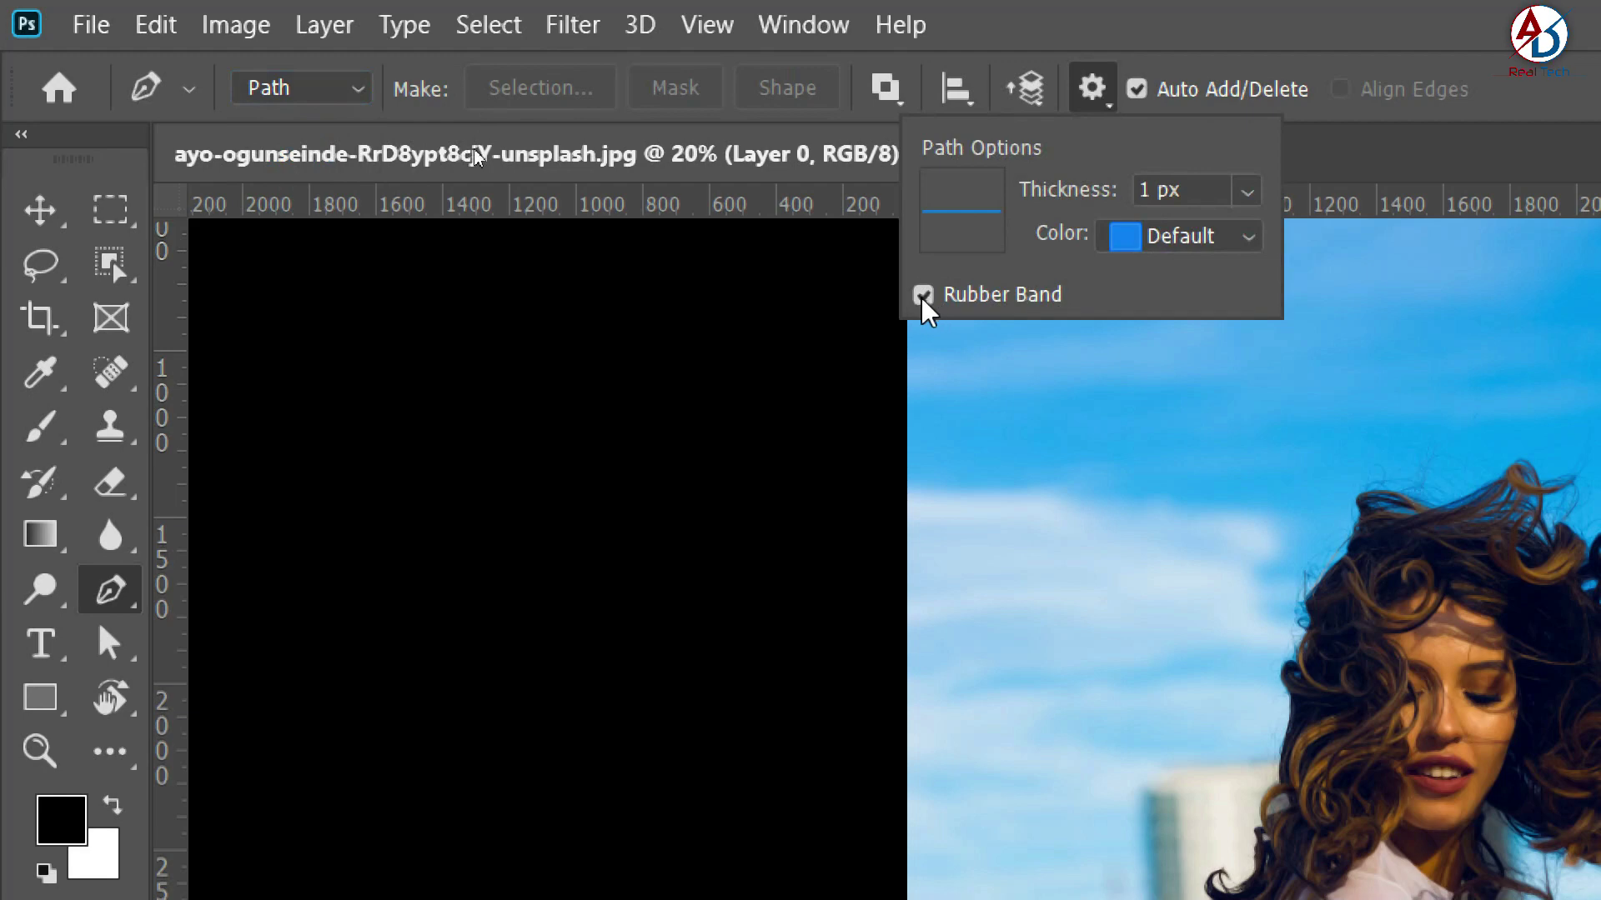
left_click(1259, 200)
left_click(1259, 202)
key("Escape")
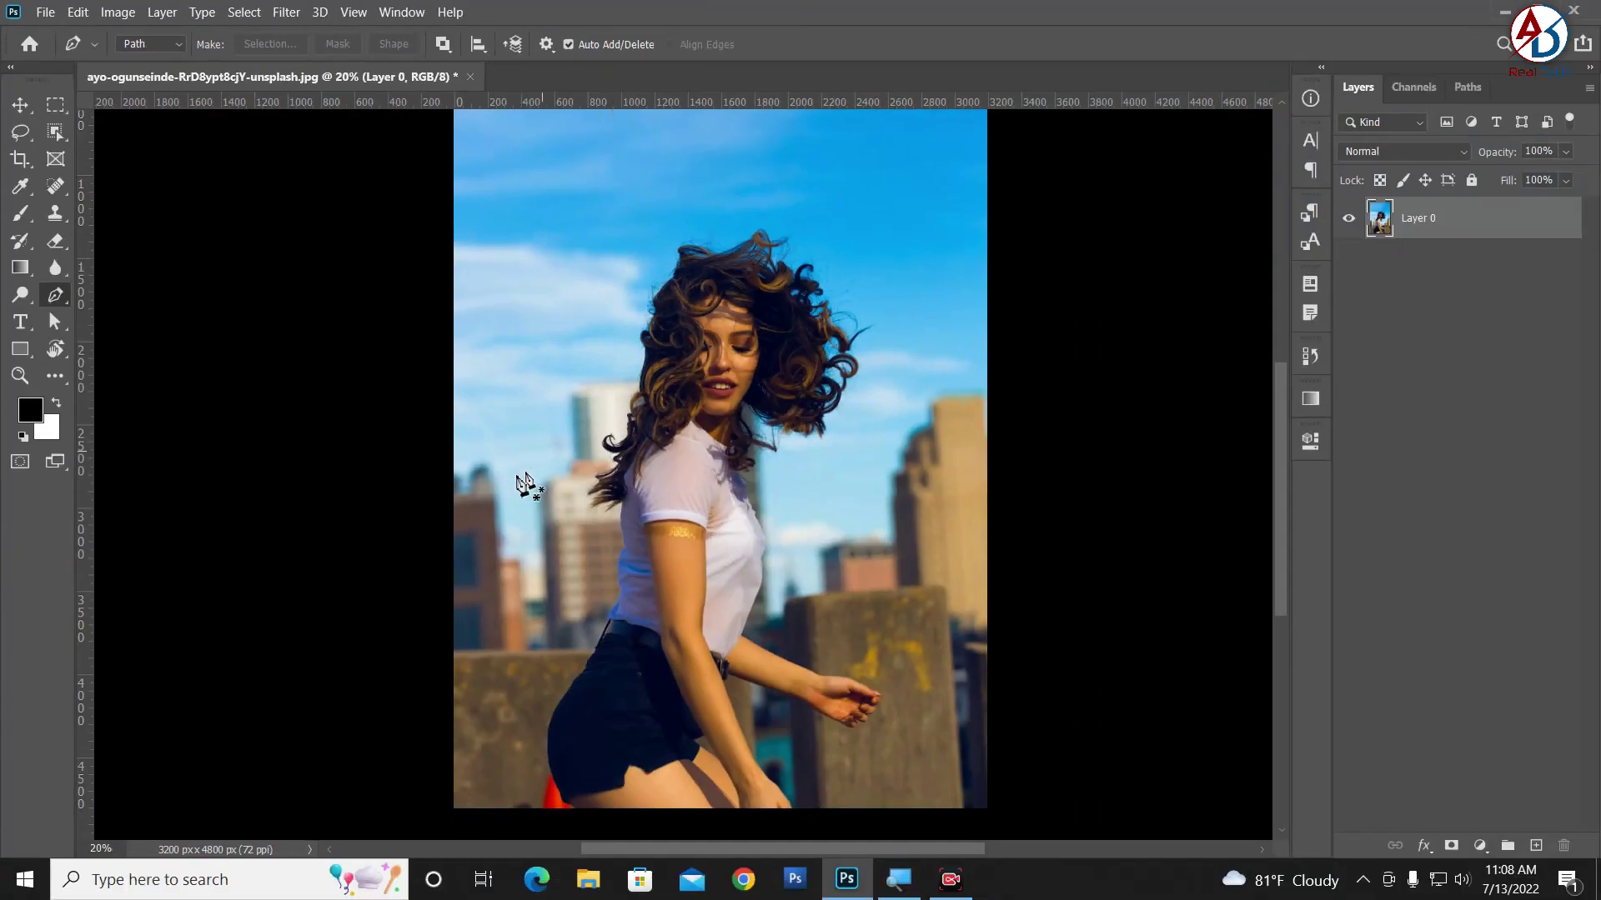
Step: Zoom in on the shorts and start the pen path at their hem and side
left_click_drag(689, 625, 723, 577)
scroll(625, 661, "up", 3)
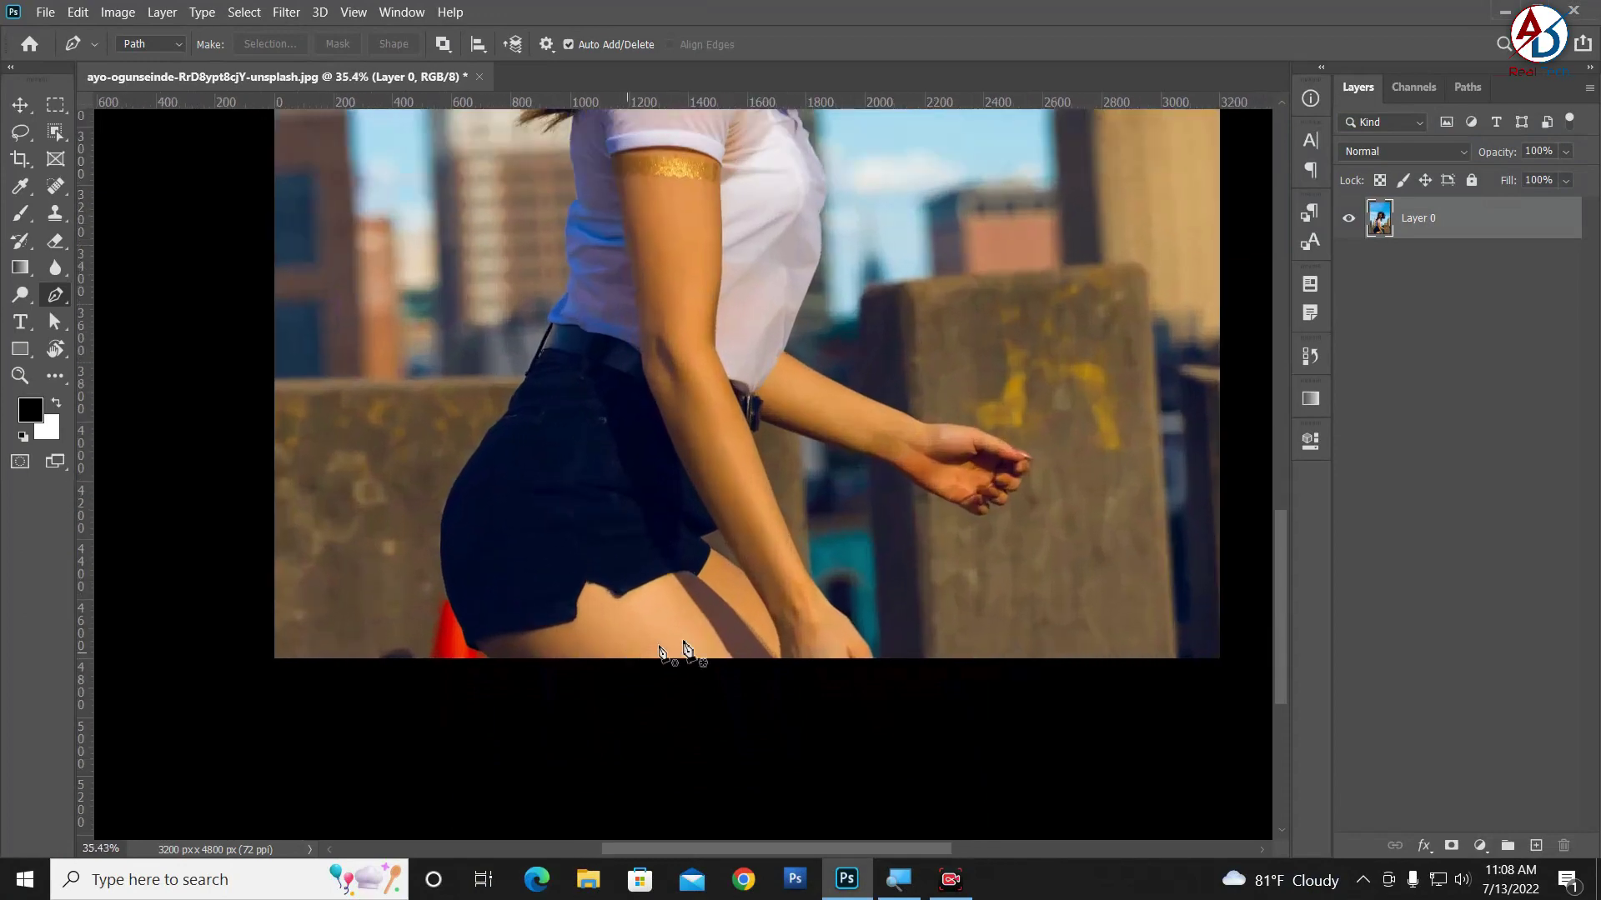
scroll(589, 656, "up", 1)
scroll(622, 658, "up", 1)
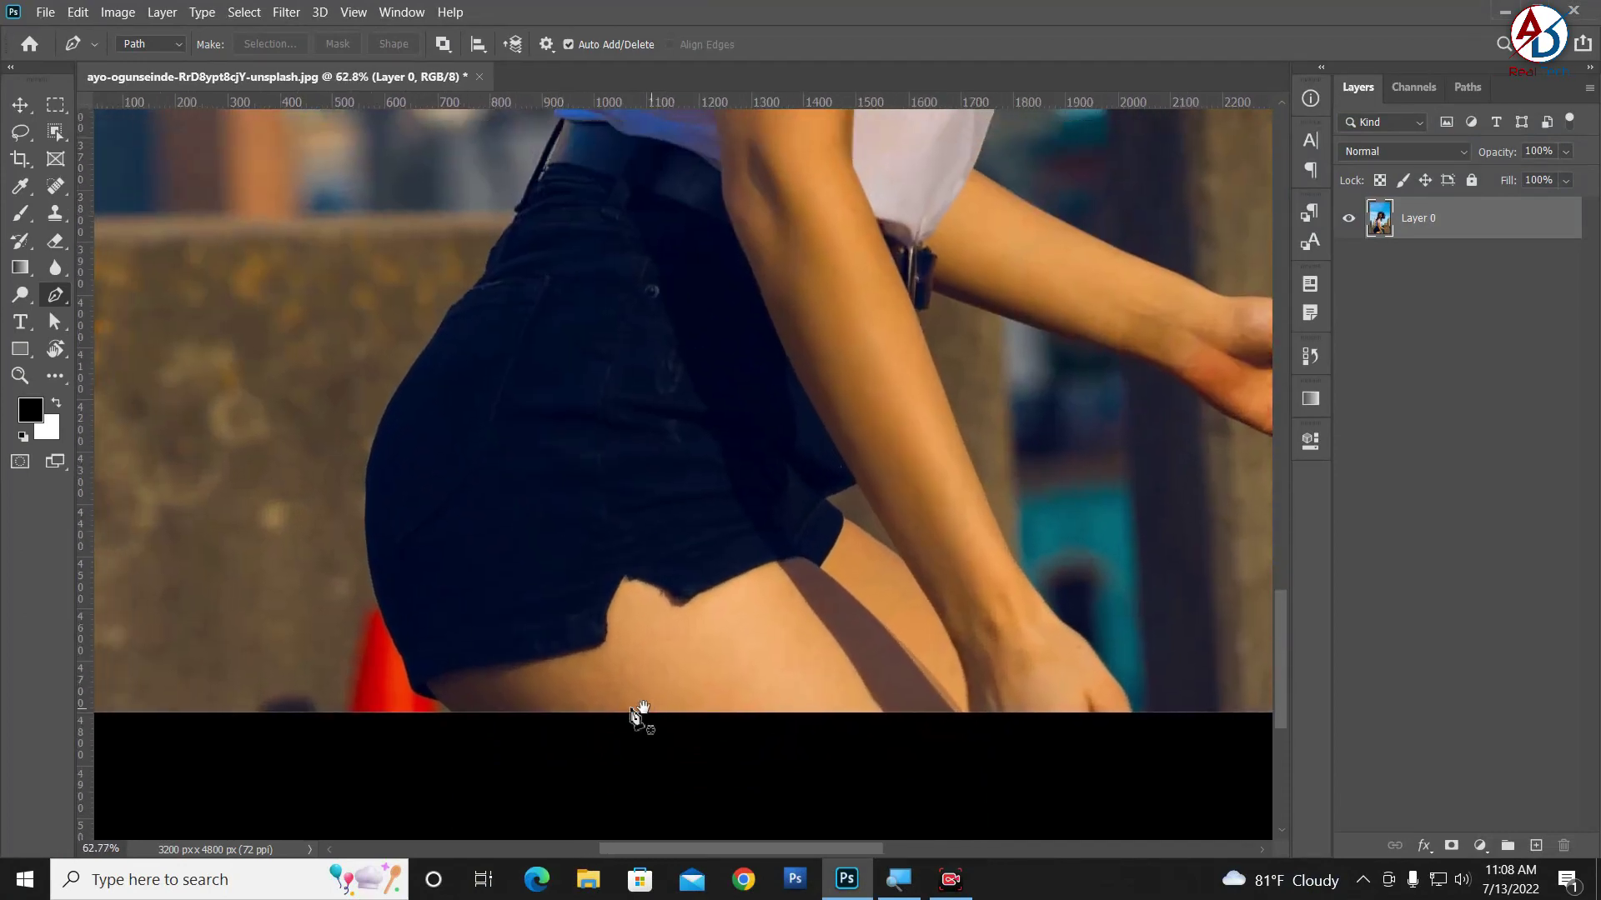
scroll(636, 714, "up", 1)
scroll(546, 714, "up", 1)
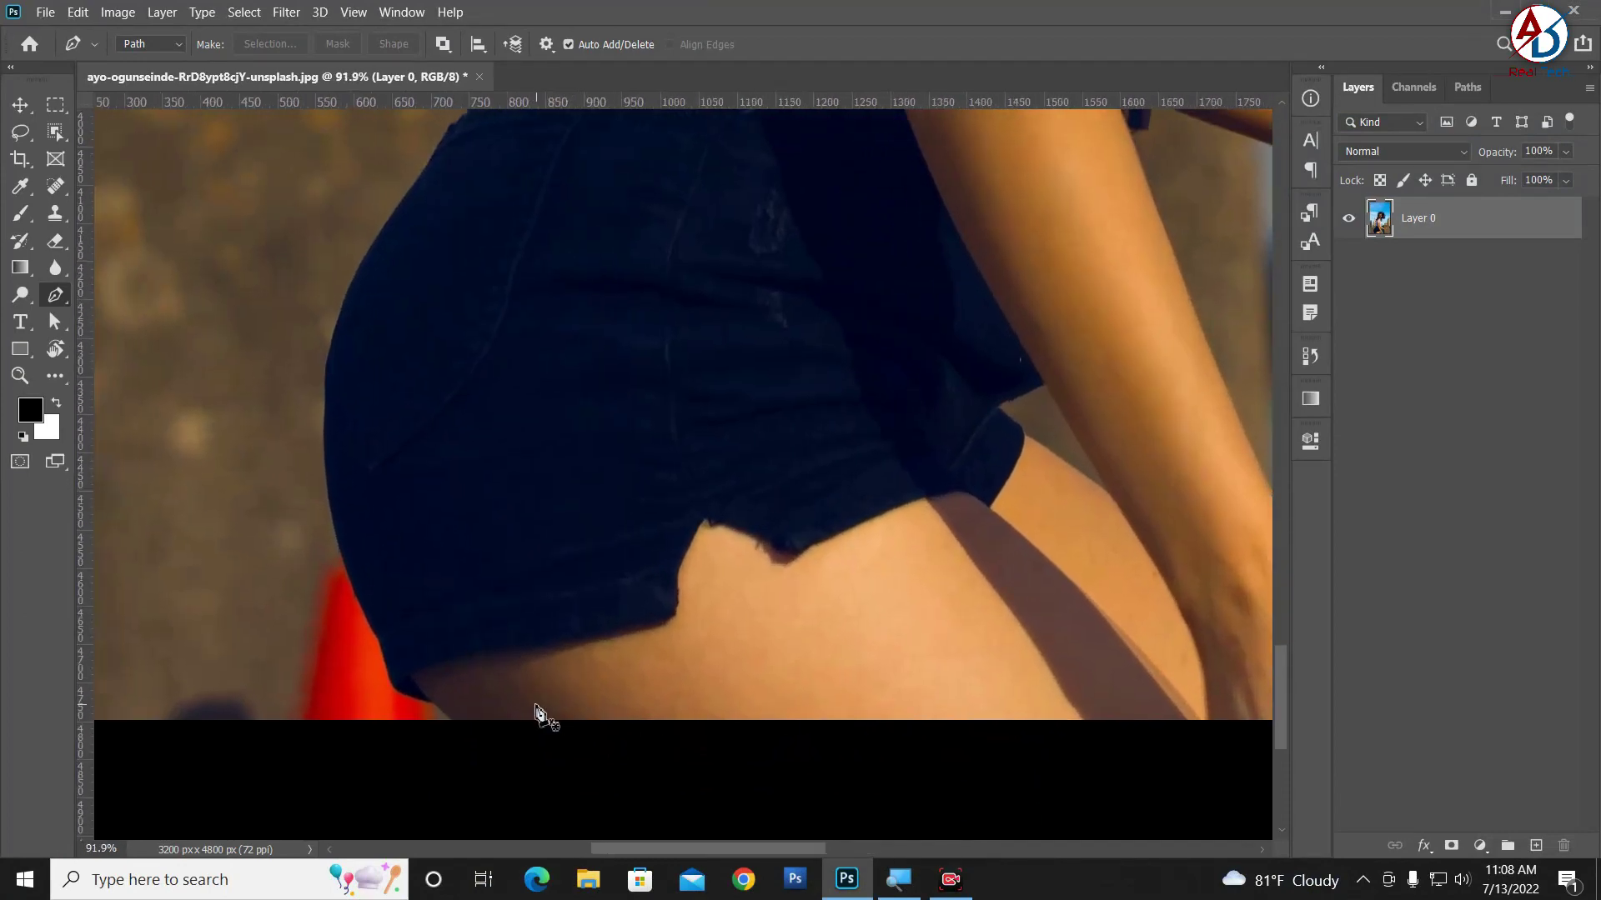
left_click(451, 724)
left_click(432, 703)
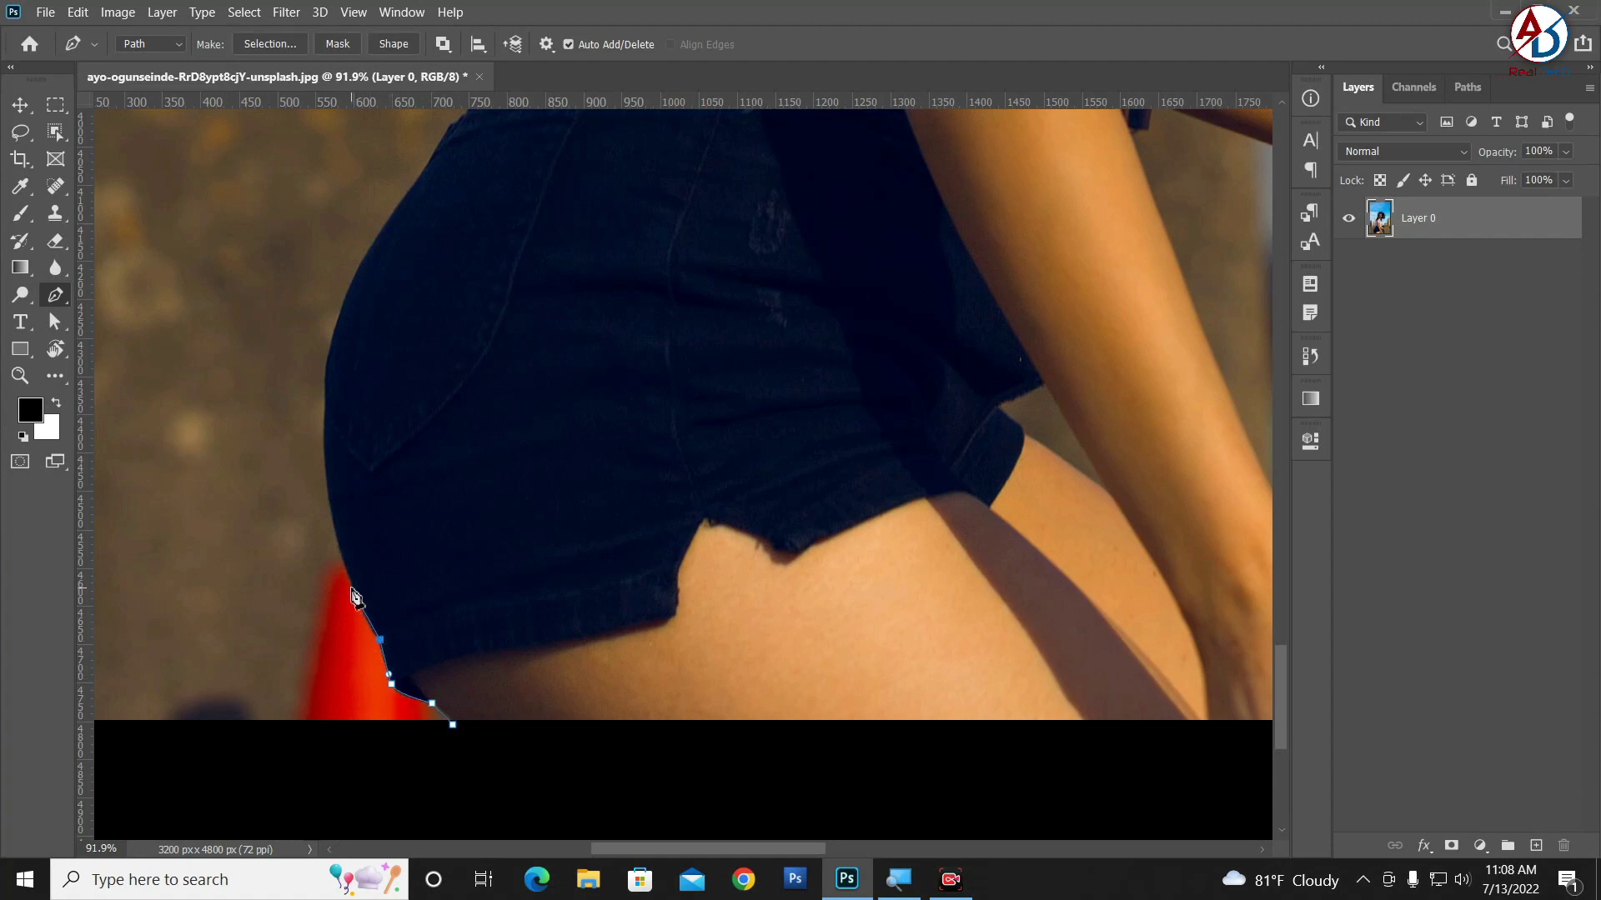
left_click(330, 516)
scroll(386, 453, "up", 3)
scroll(386, 460, "up", 3)
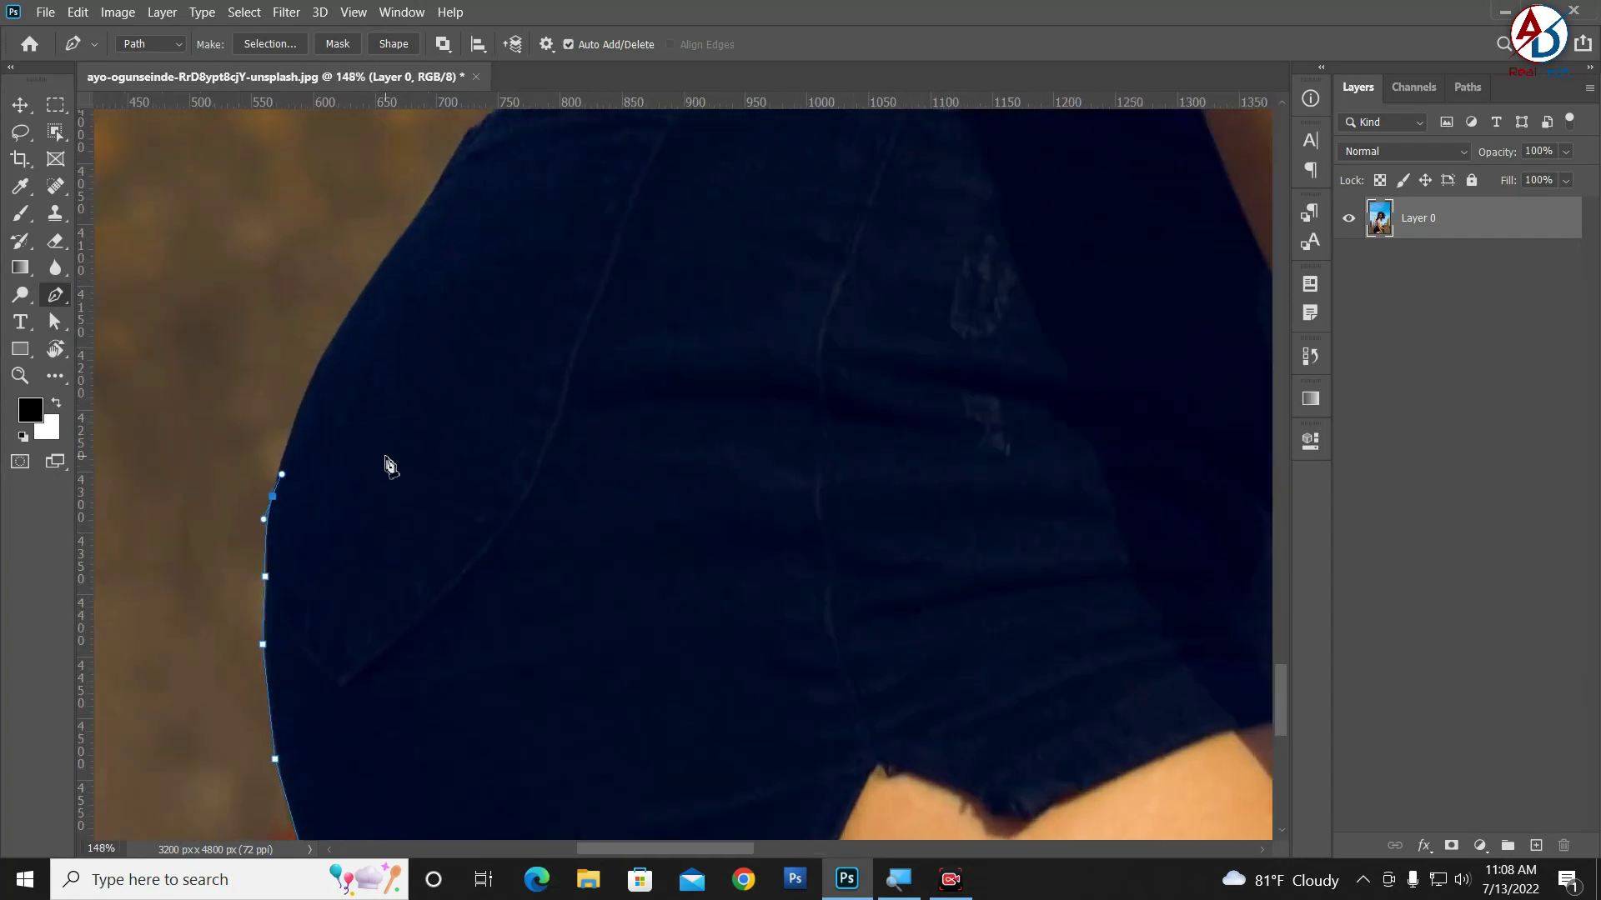
scroll(450, 557, "up", 3)
scroll(501, 613, "up", 2)
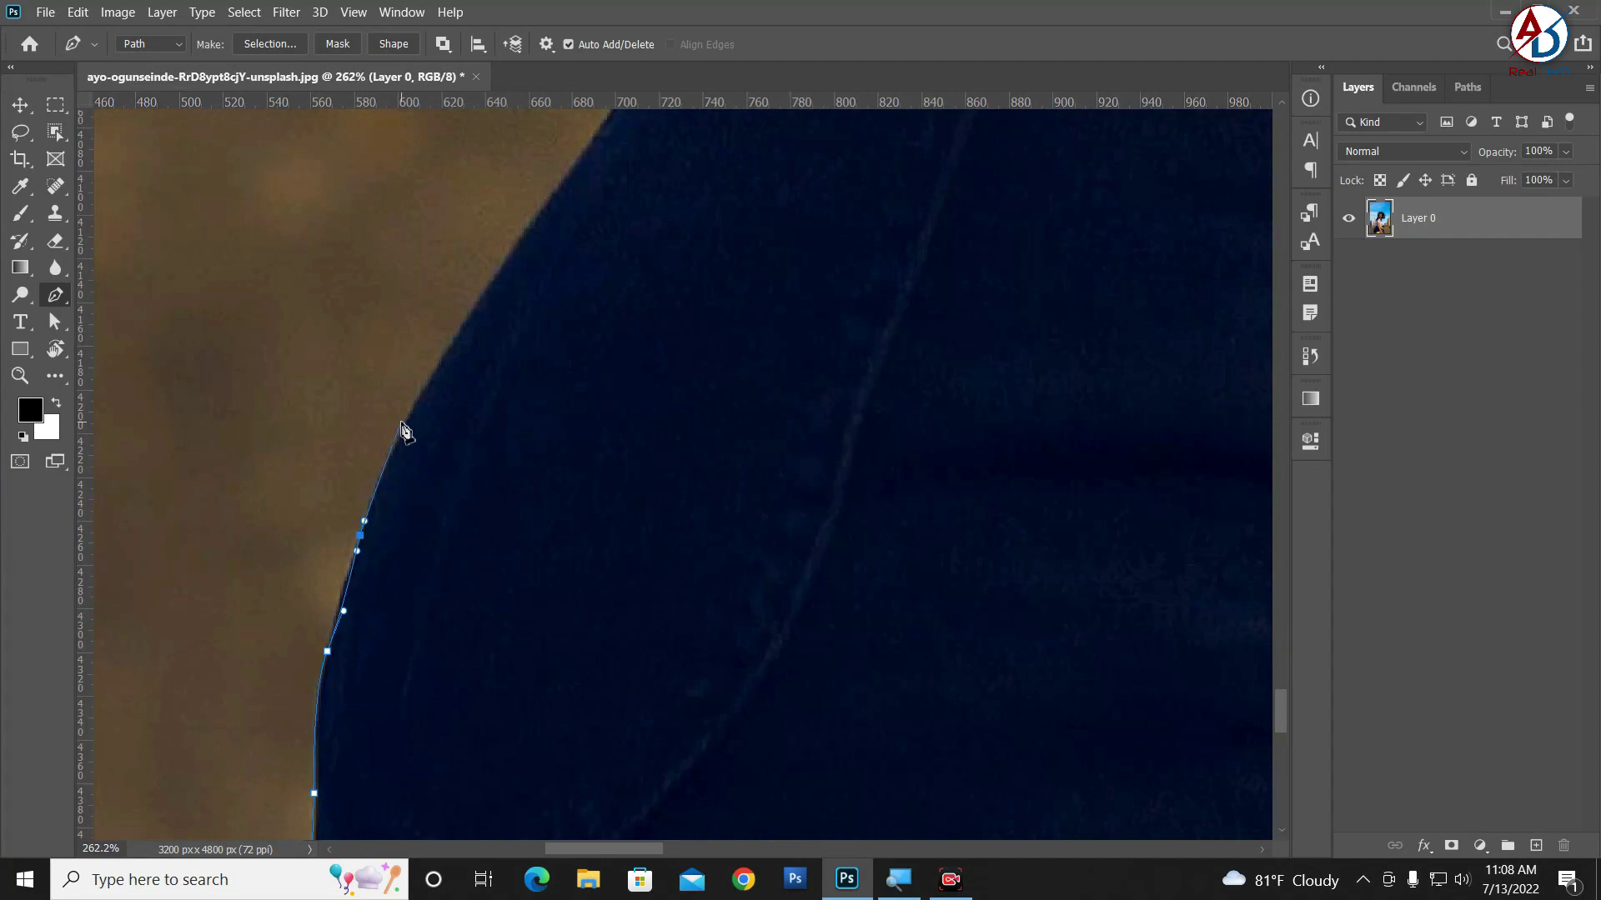
left_click_drag(408, 421, 419, 398)
scroll(529, 521, "up", 3)
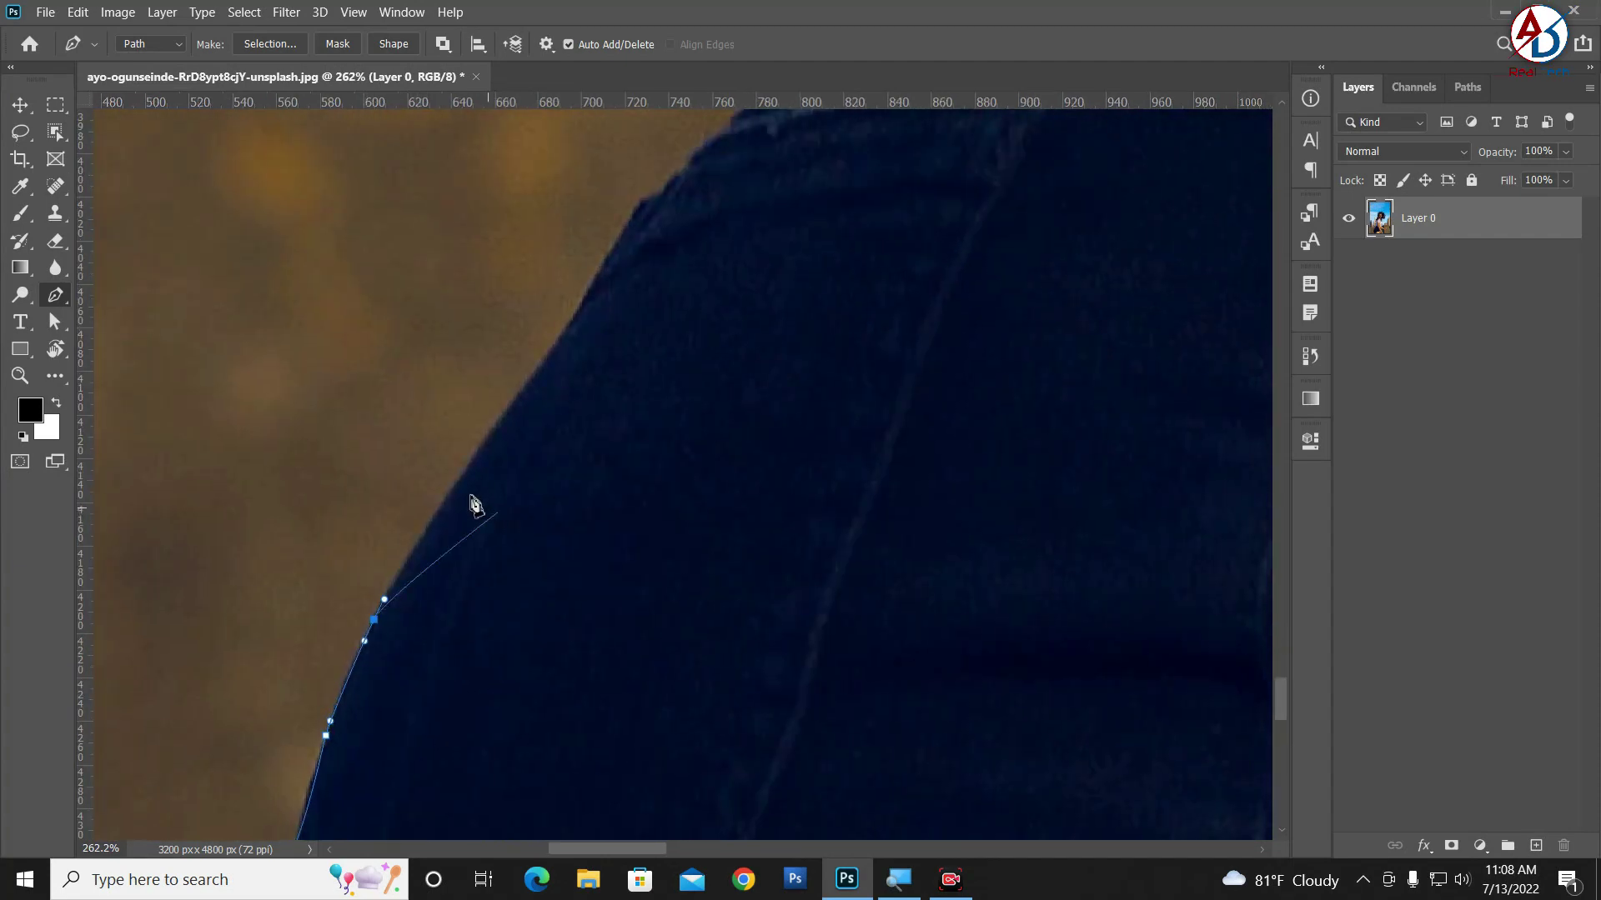
scroll(504, 650, "up", 3)
scroll(503, 650, "right", 1)
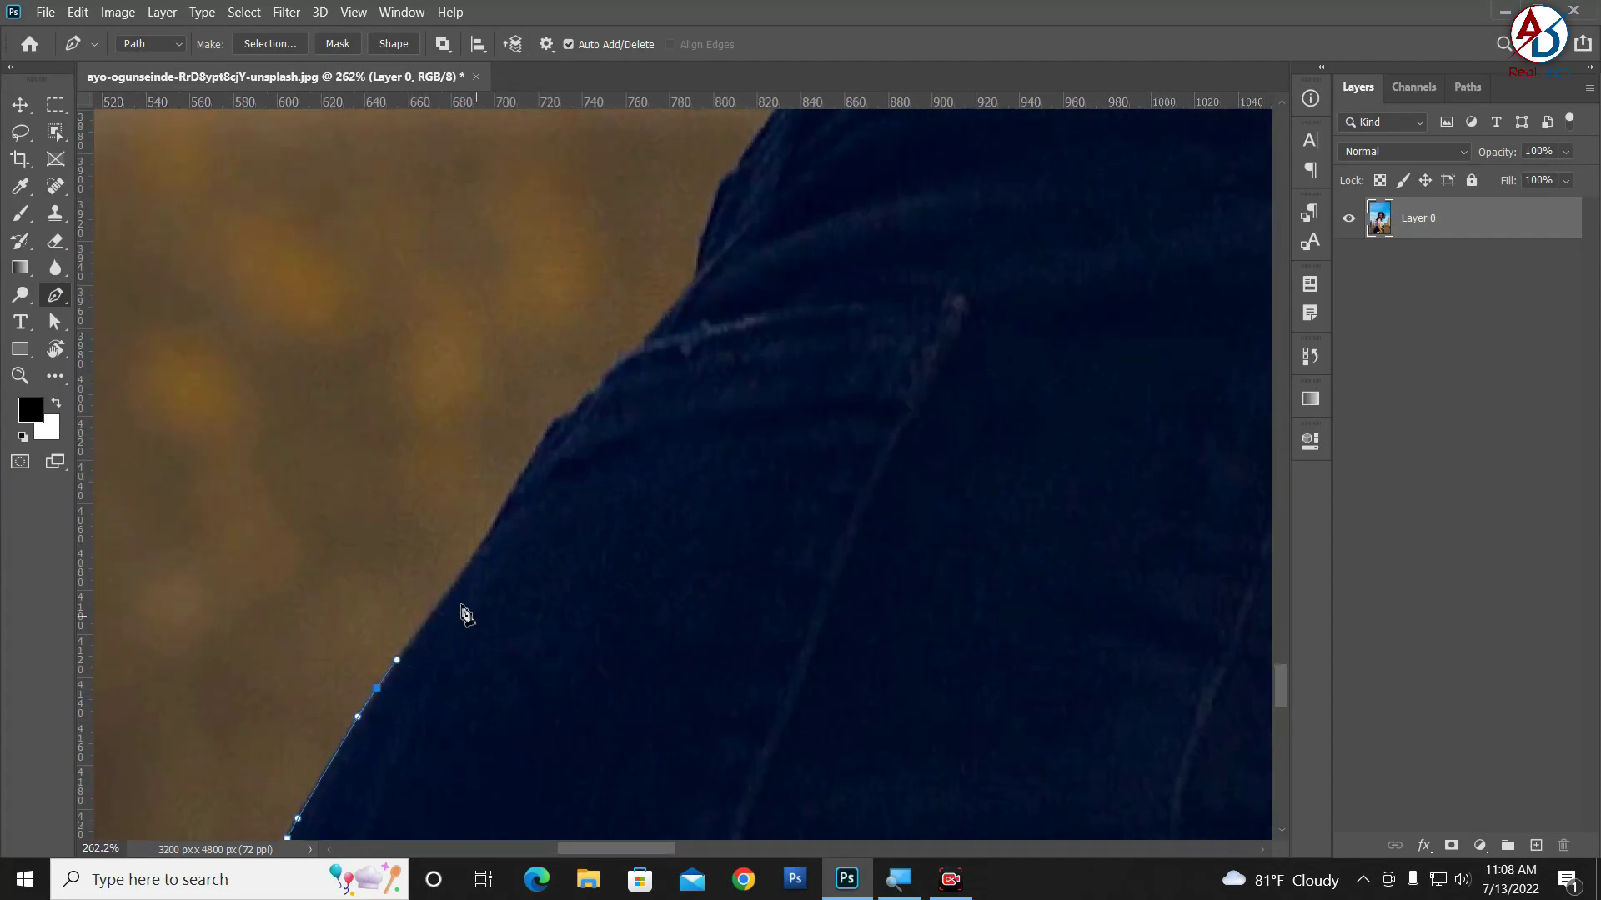
Step: Add curved anchors following the shorts' outer edge
left_click_drag(461, 572, 489, 539)
scroll(525, 583, "up", 3)
scroll(526, 617, "right", 1)
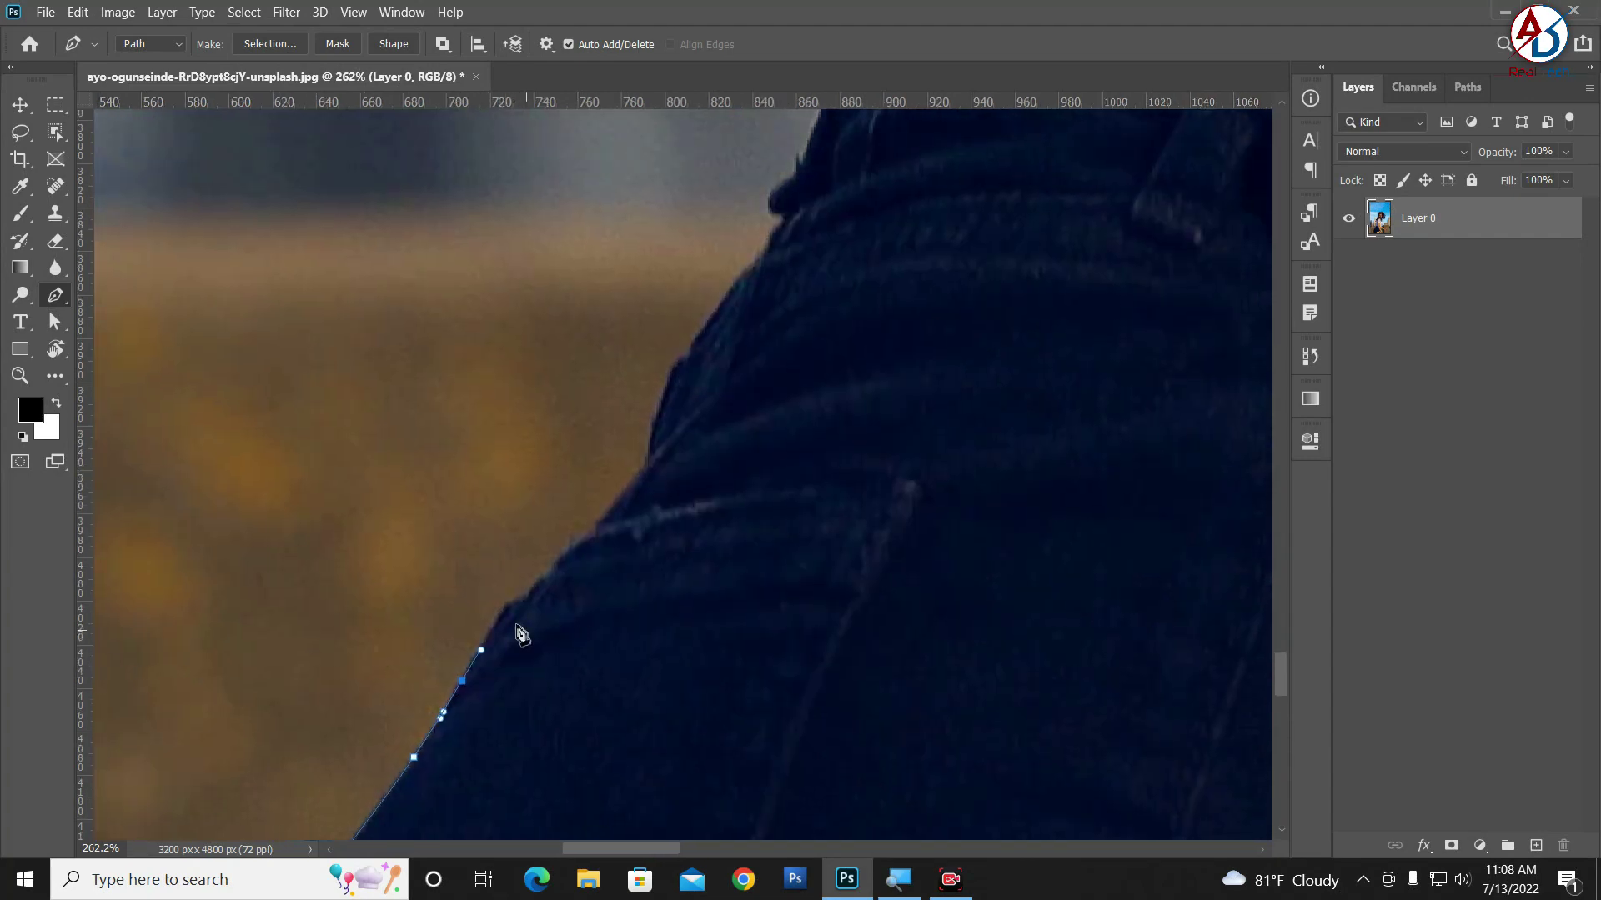
left_click(507, 603)
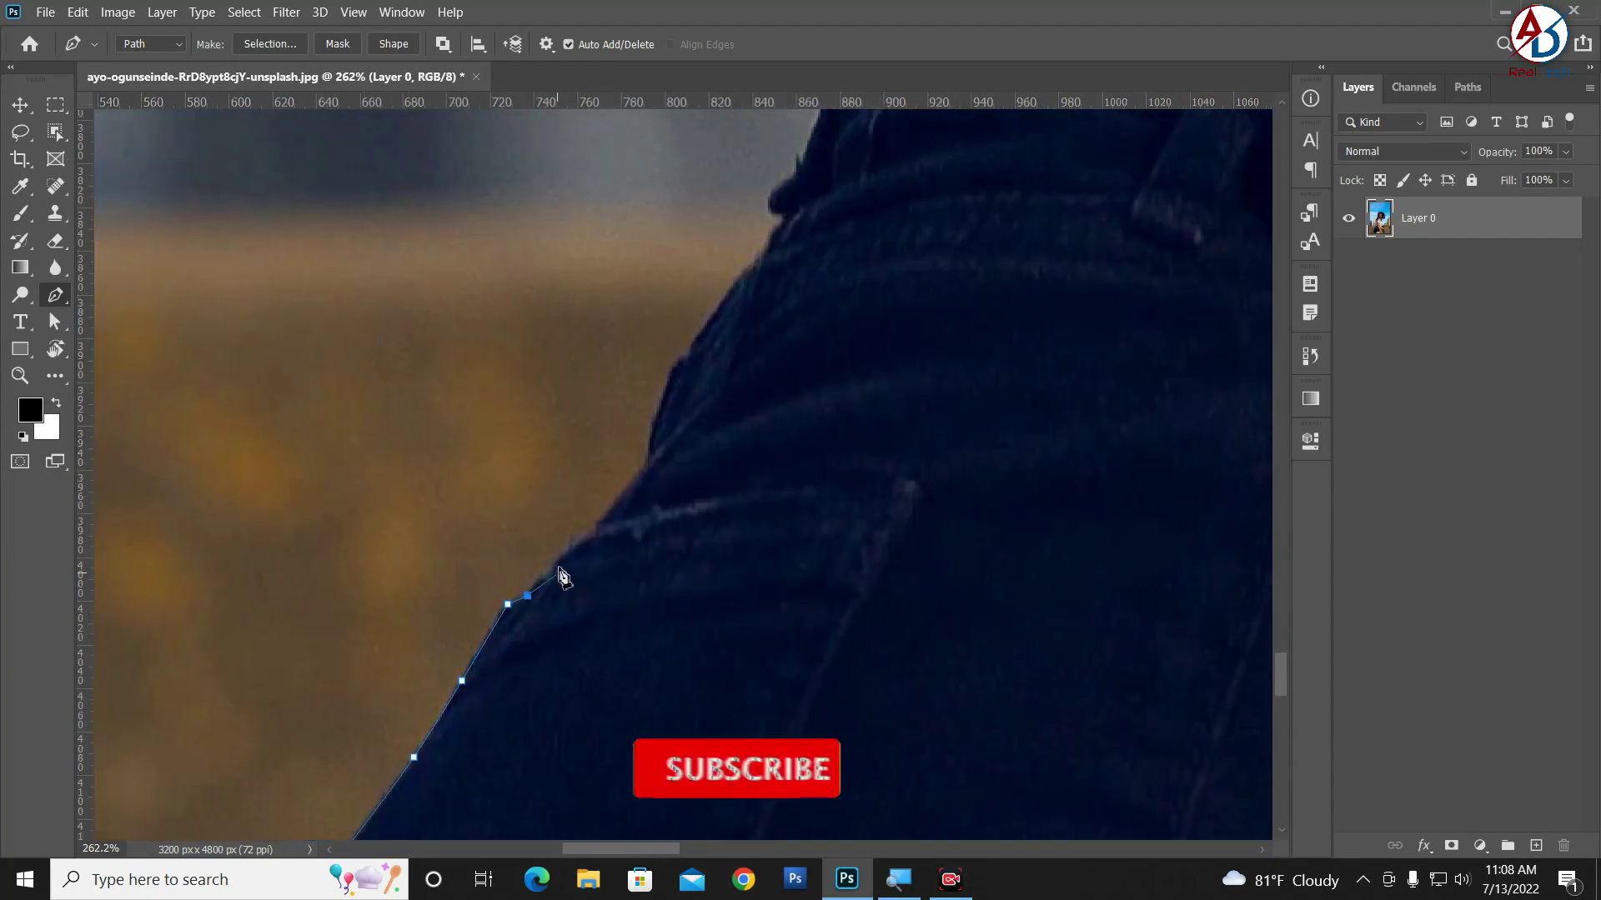
left_click_drag(558, 563, 618, 536)
scroll(613, 521, "up", 2)
scroll(614, 521, "right", 1)
Step: Extend the pen path up along the belt edge
left_click(567, 624)
left_click(638, 492)
scroll(692, 417, "up", 2)
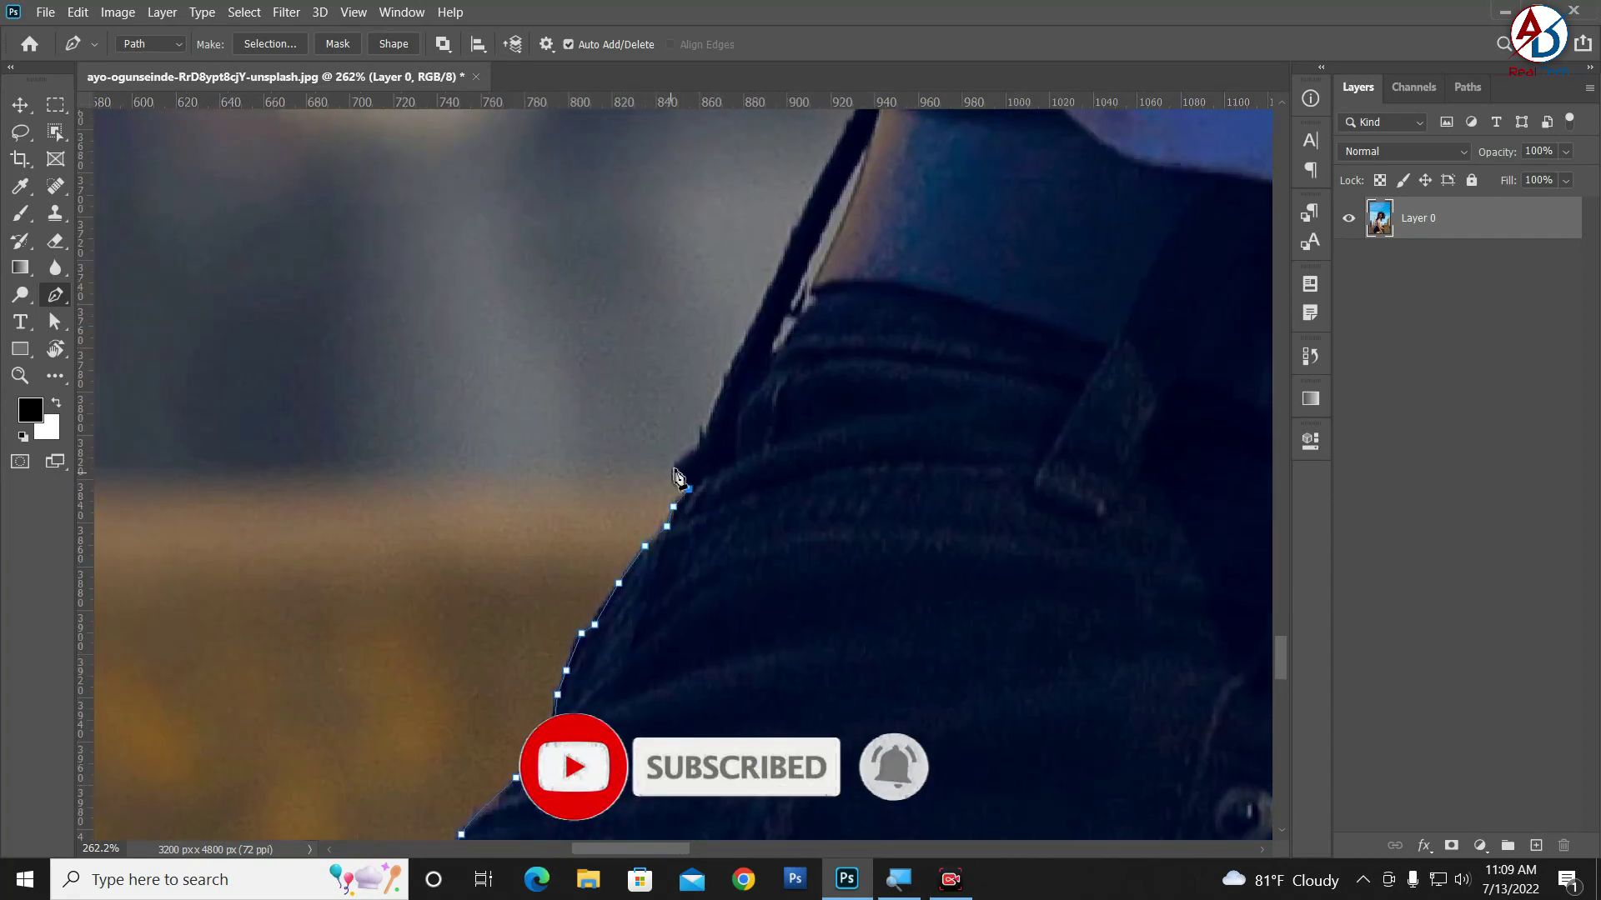
left_click(692, 466)
scroll(709, 442, "up", 2)
left_click(742, 369)
left_click(769, 325)
scroll(790, 300, "up", 5)
scroll(751, 658, "right", 2)
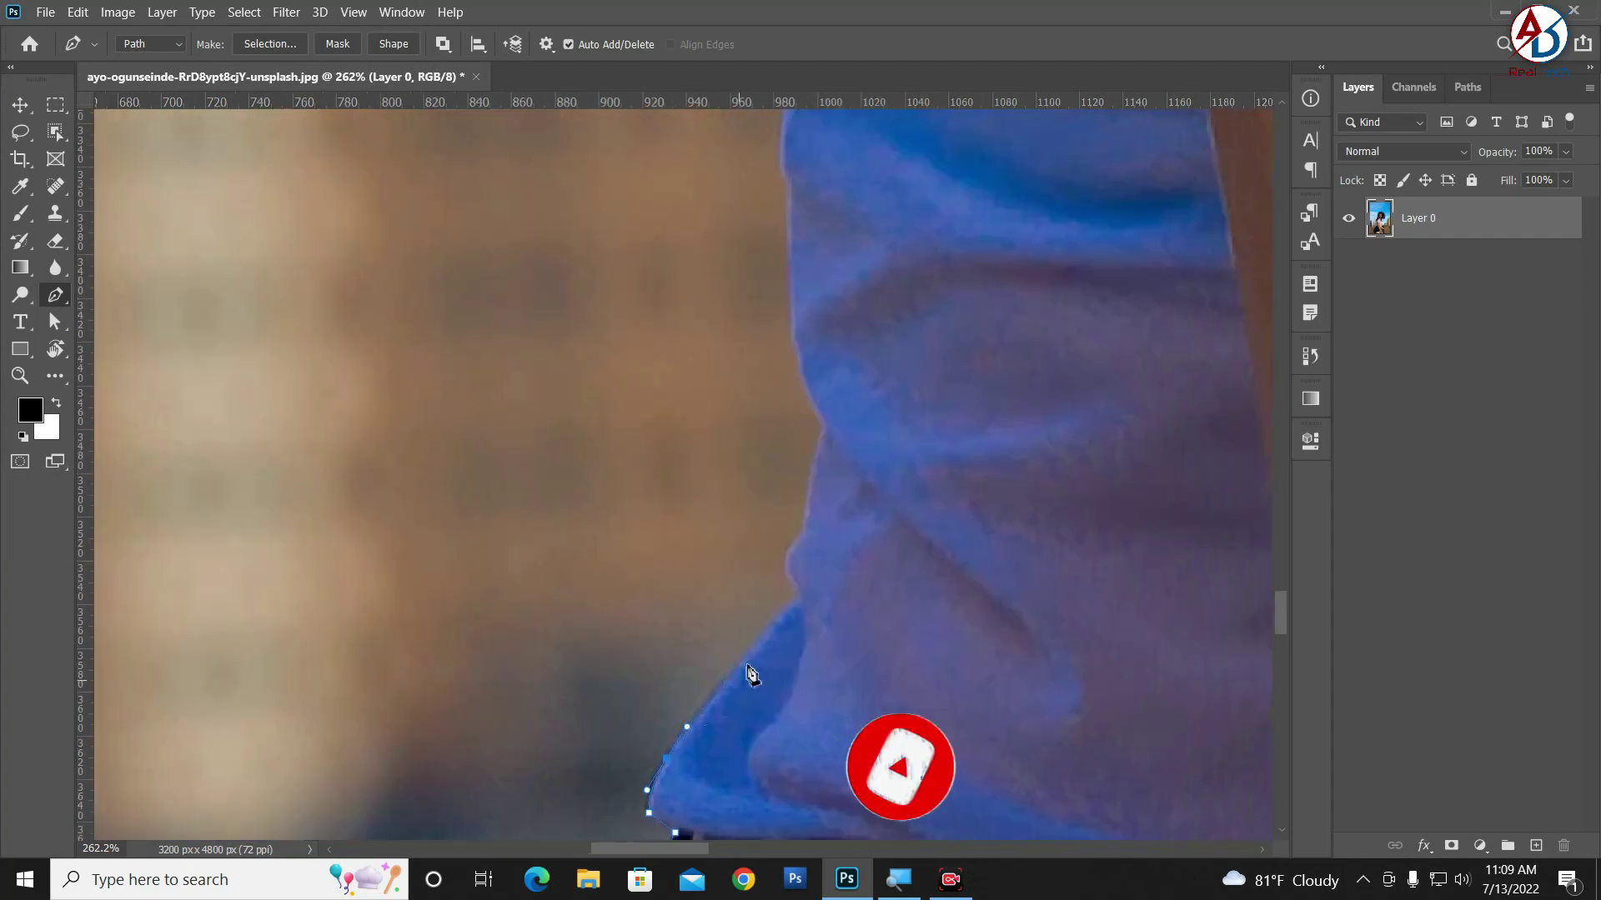
Step: Trace the shirt's side upward, ending with a smooth anchor where shirt meets hair
left_click(802, 599)
mouse_move(788, 548)
left_mouse_down()
mouse_move(809, 538)
mouse_move(842, 675)
left_mouse_up()
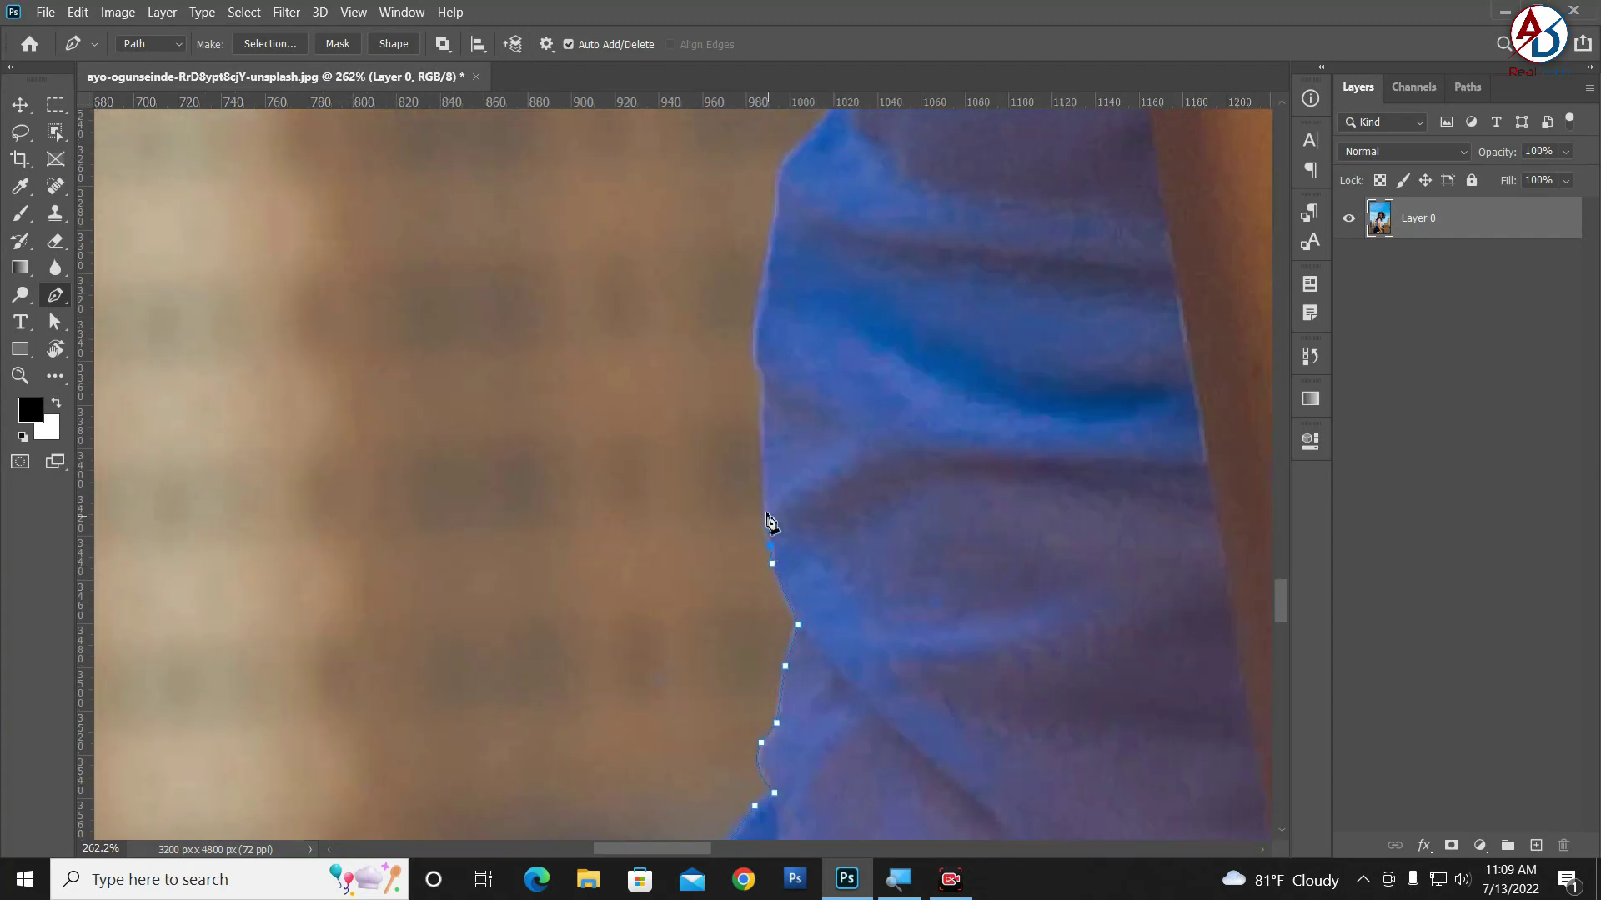
scroll(771, 522, "up", 3)
left_click(793, 315)
scroll(775, 375, "up", 3)
scroll(734, 417, "up", 3)
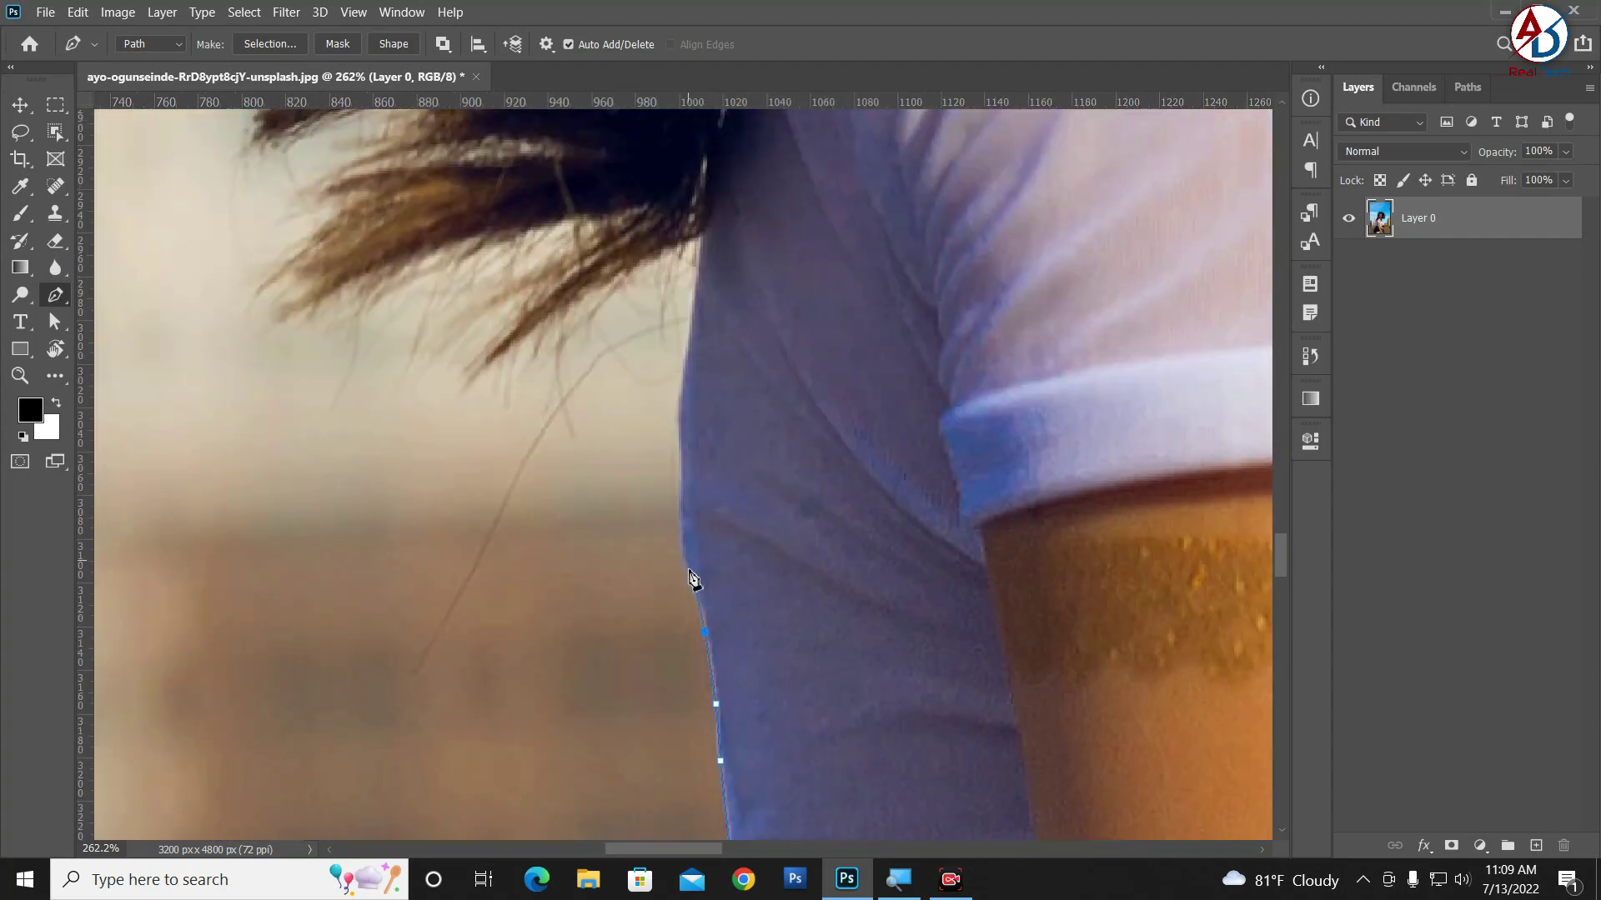
left_click(689, 571)
left_click(681, 507)
left_click(682, 437)
left_click(678, 405)
left_click(688, 351)
left_click_drag(638, 345, 630, 351)
scroll(557, 501, "down", 3)
scroll(563, 541, "down", 2)
Step: Curve the path from the shoulder out around the loose hair strands
left_click_drag(549, 532, 471, 503)
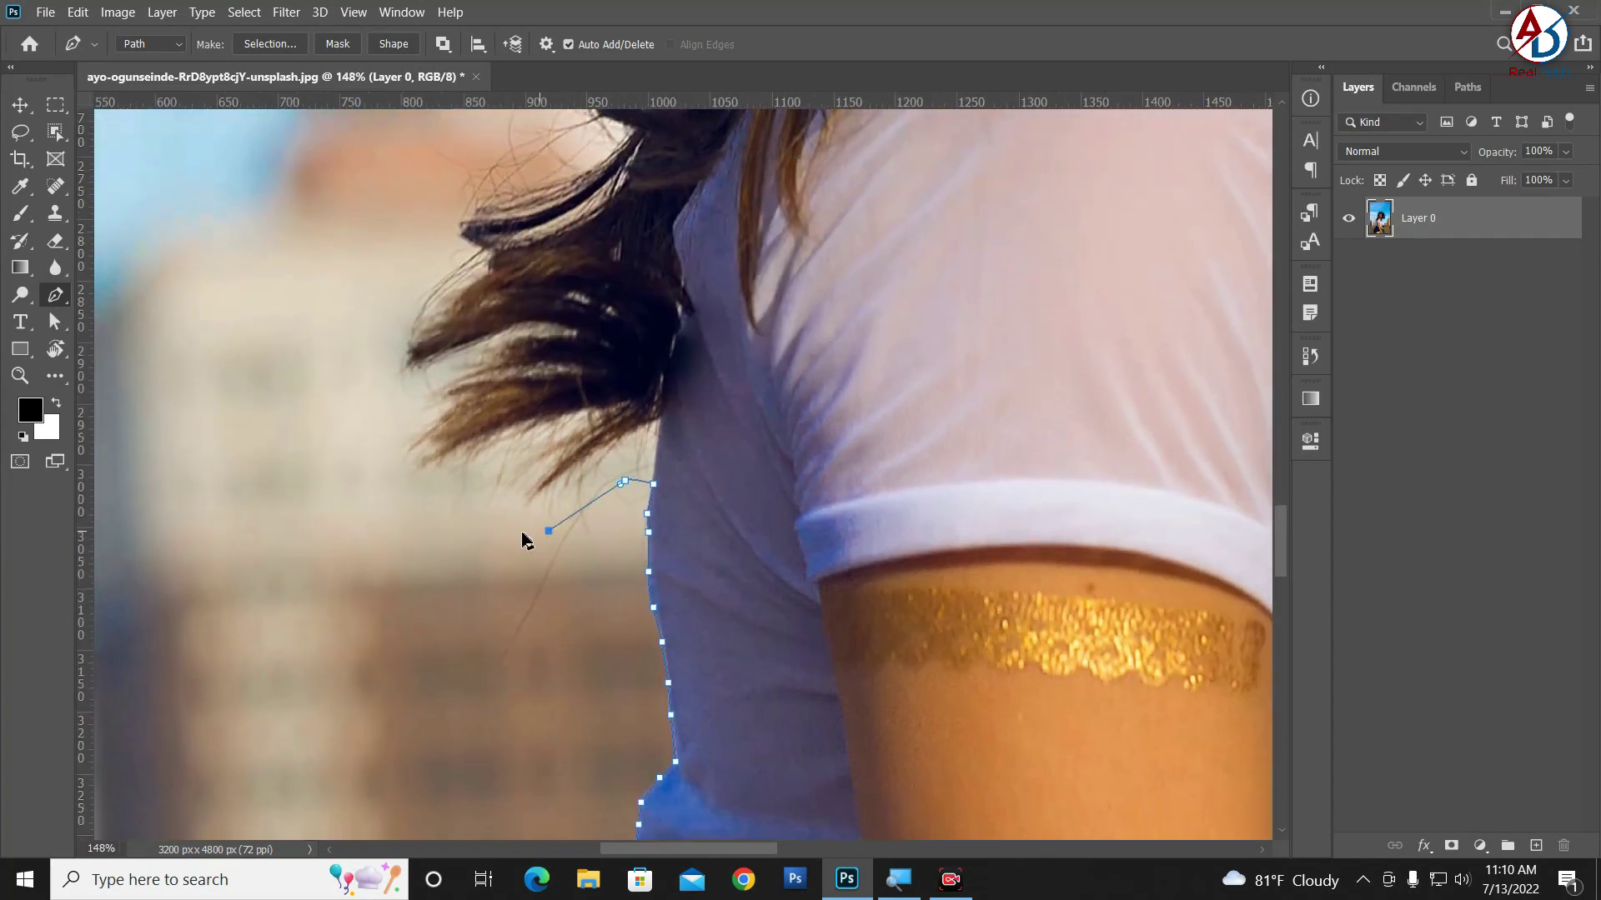
left_click(485, 471)
mouse_move(431, 498)
left_mouse_down()
mouse_move(406, 487)
mouse_move(403, 415)
mouse_move(367, 316)
mouse_move(382, 453)
left_mouse_up()
left_click(400, 444)
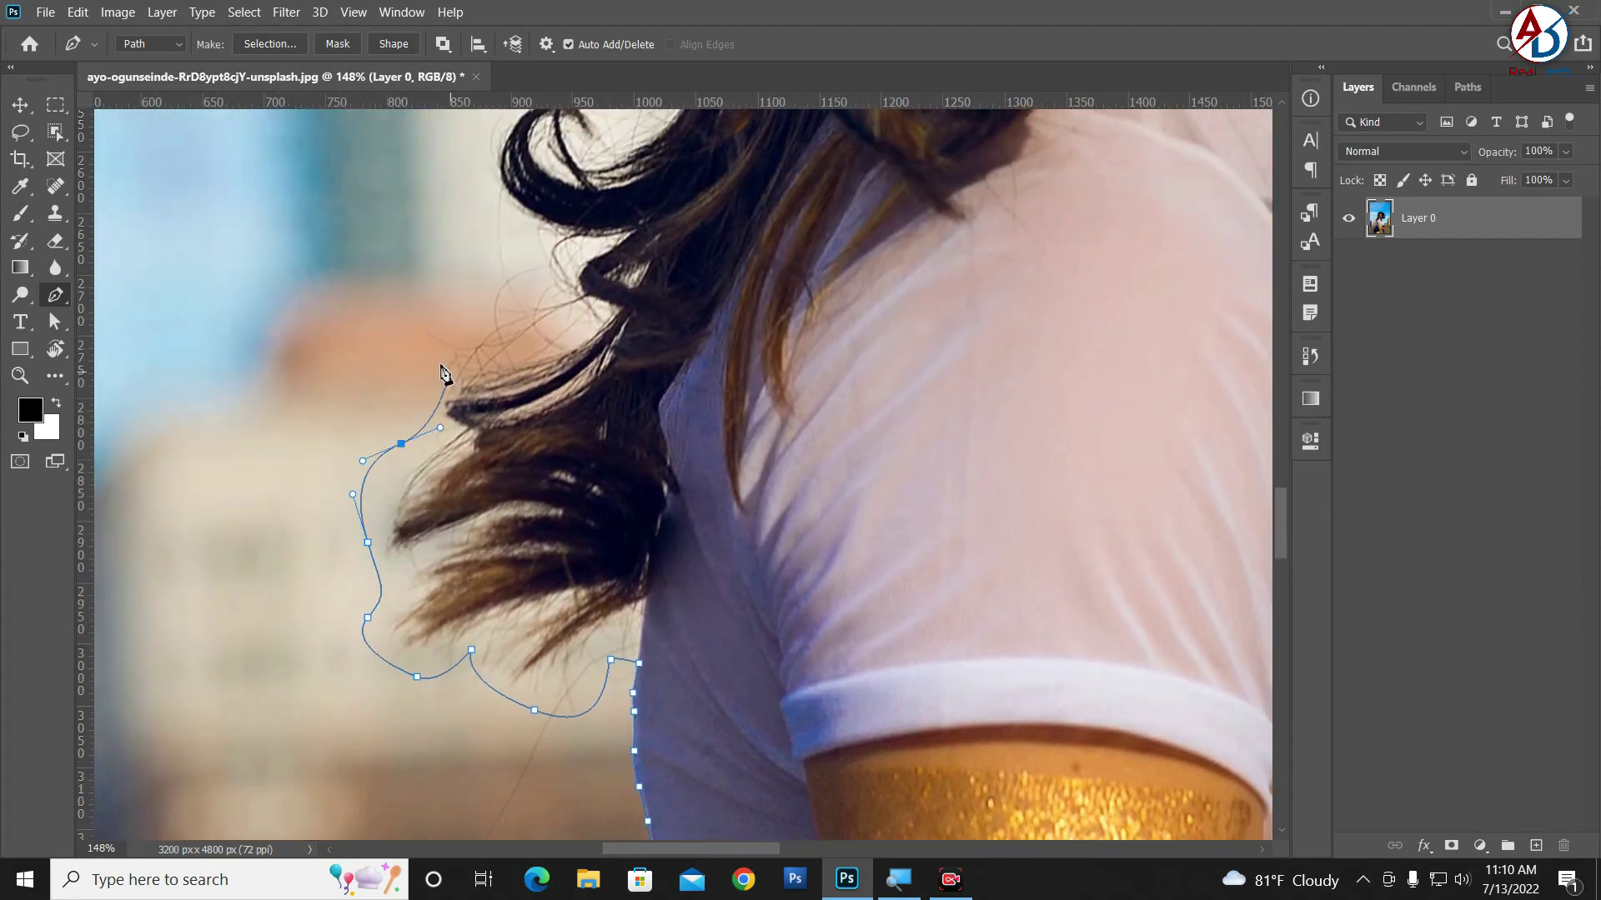
left_click(431, 361)
left_click_drag(404, 311, 491, 272)
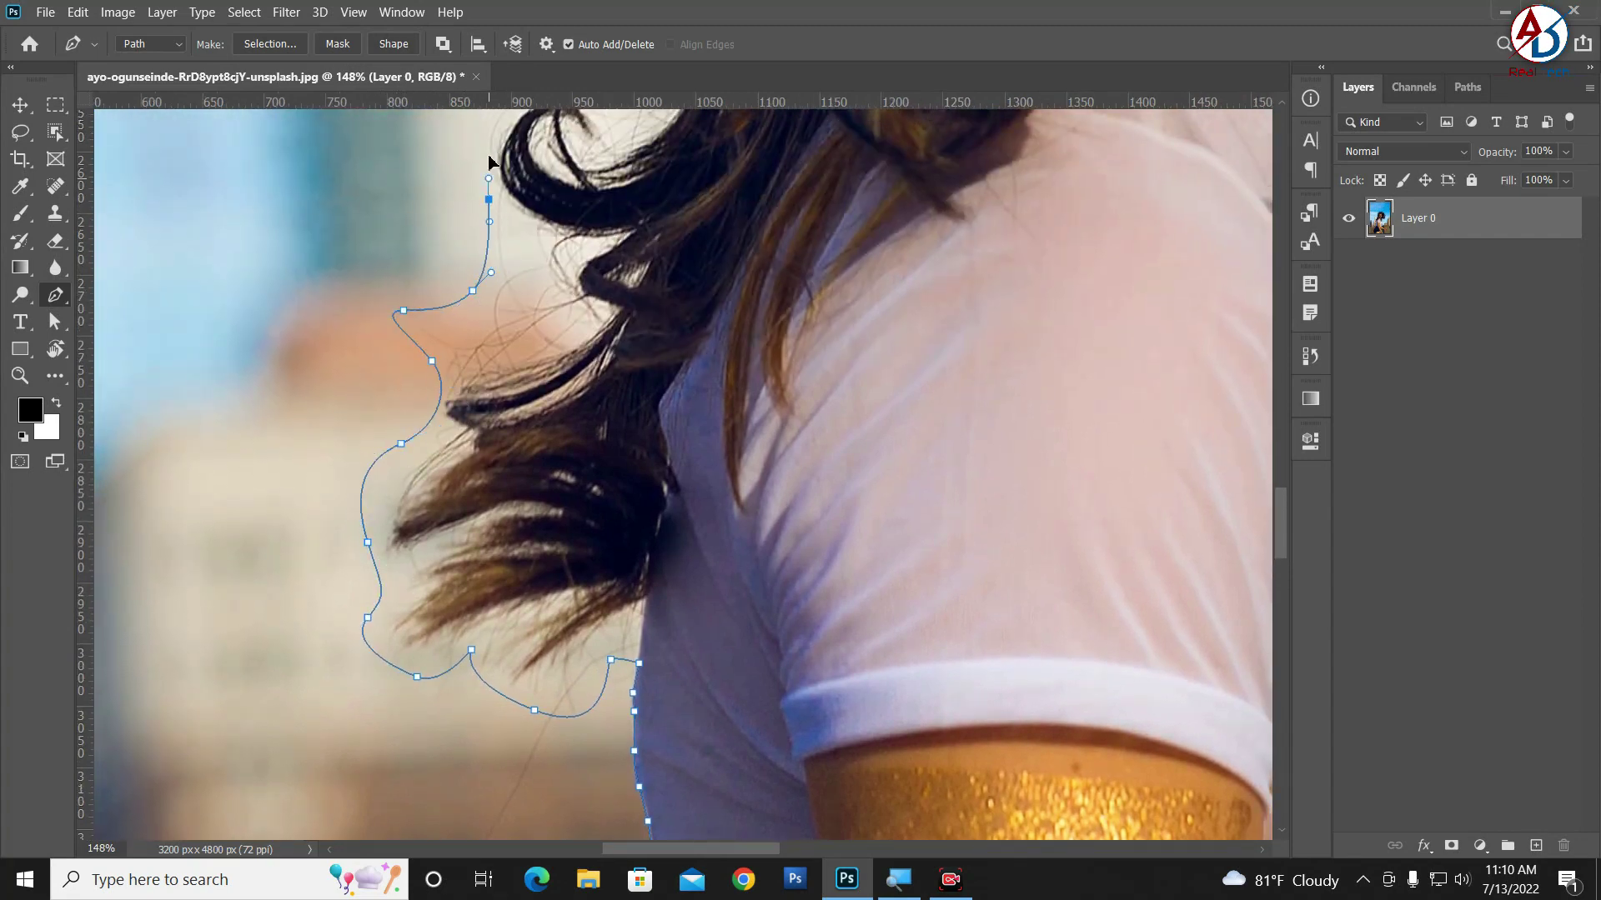
Step: Continue curved anchors up the hair edge beside the face
left_click_drag(489, 161, 488, 534)
left_click_drag(481, 466, 492, 452)
left_click(546, 431)
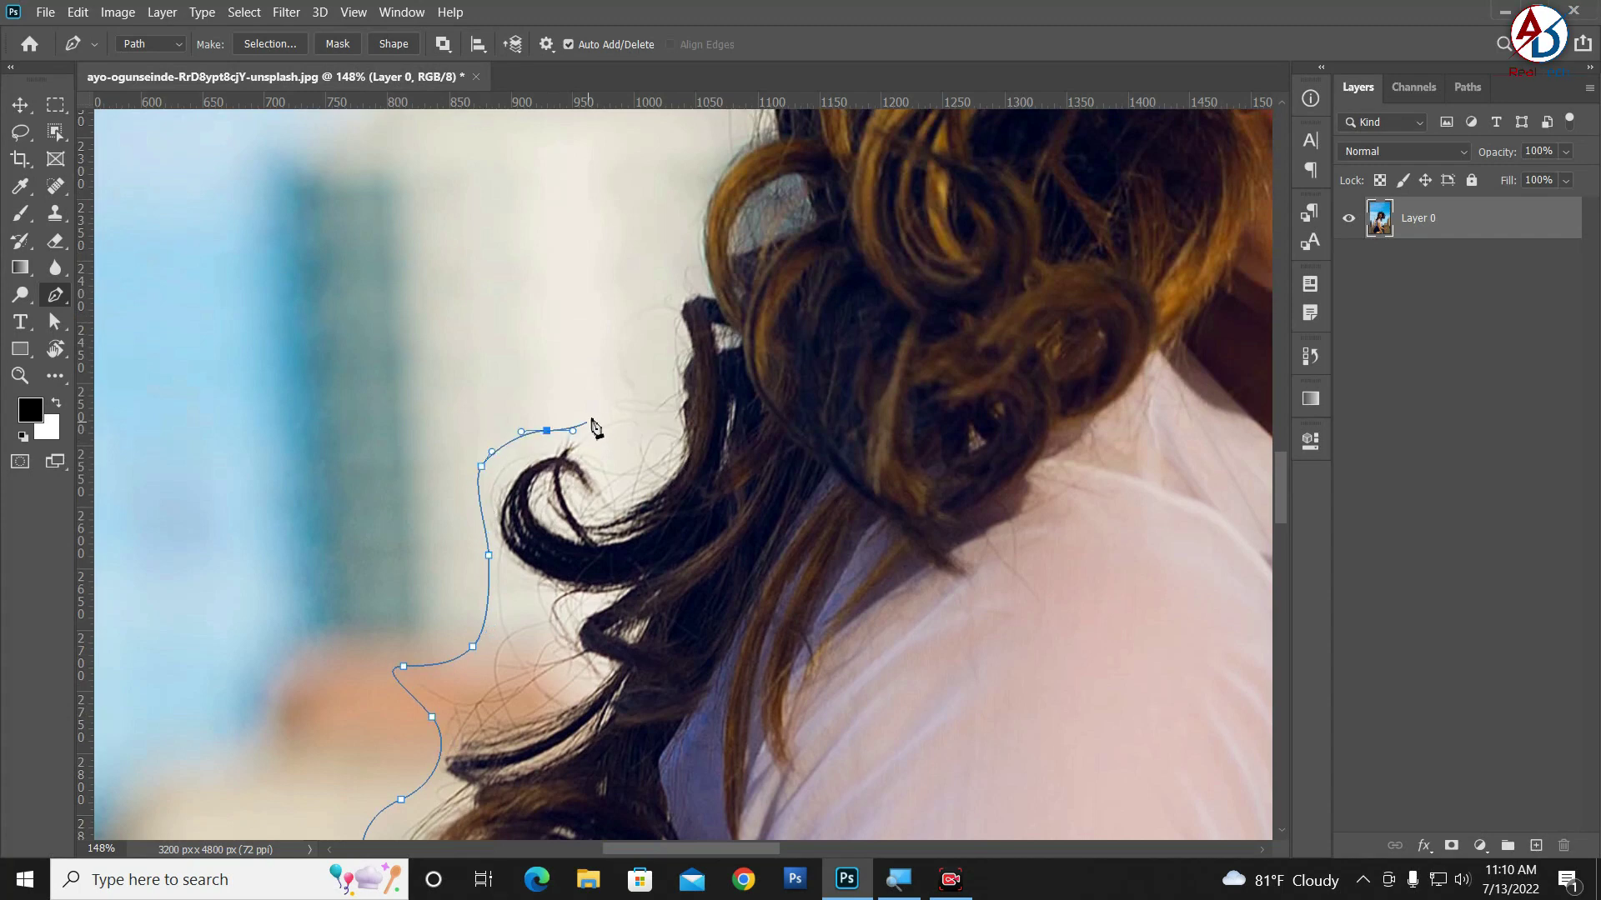
left_click_drag(596, 413, 602, 394)
left_click_drag(602, 329, 639, 289)
mouse_move(667, 281)
left_mouse_down()
mouse_move(596, 488)
mouse_move(613, 453)
left_mouse_up()
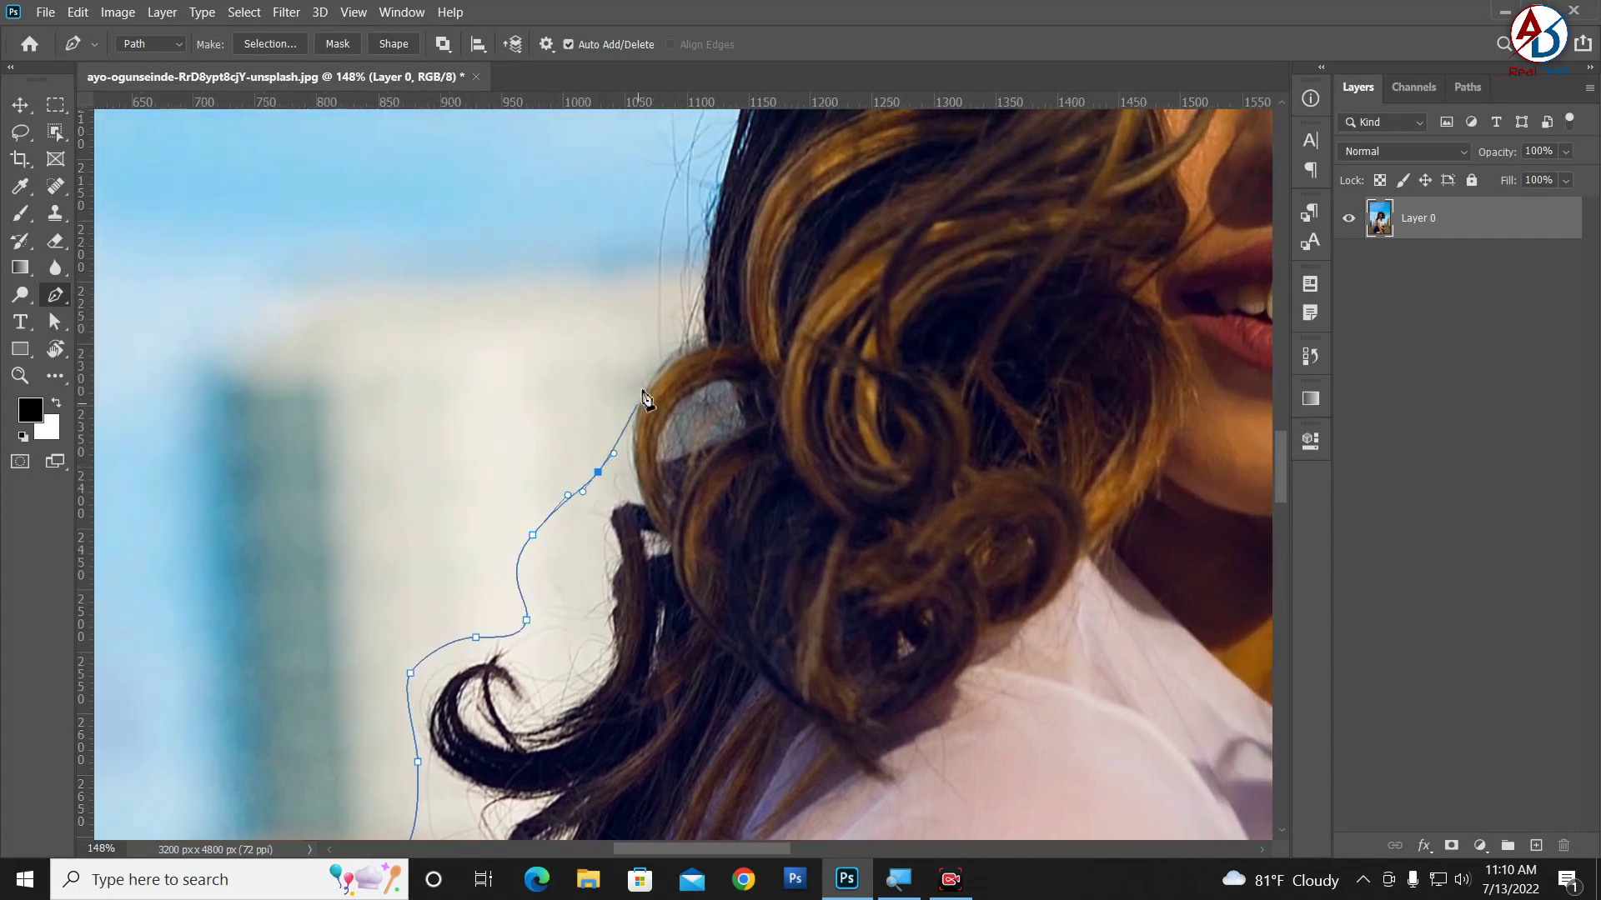
left_click_drag(639, 361, 642, 340)
left_click_drag(896, 476, 824, 792)
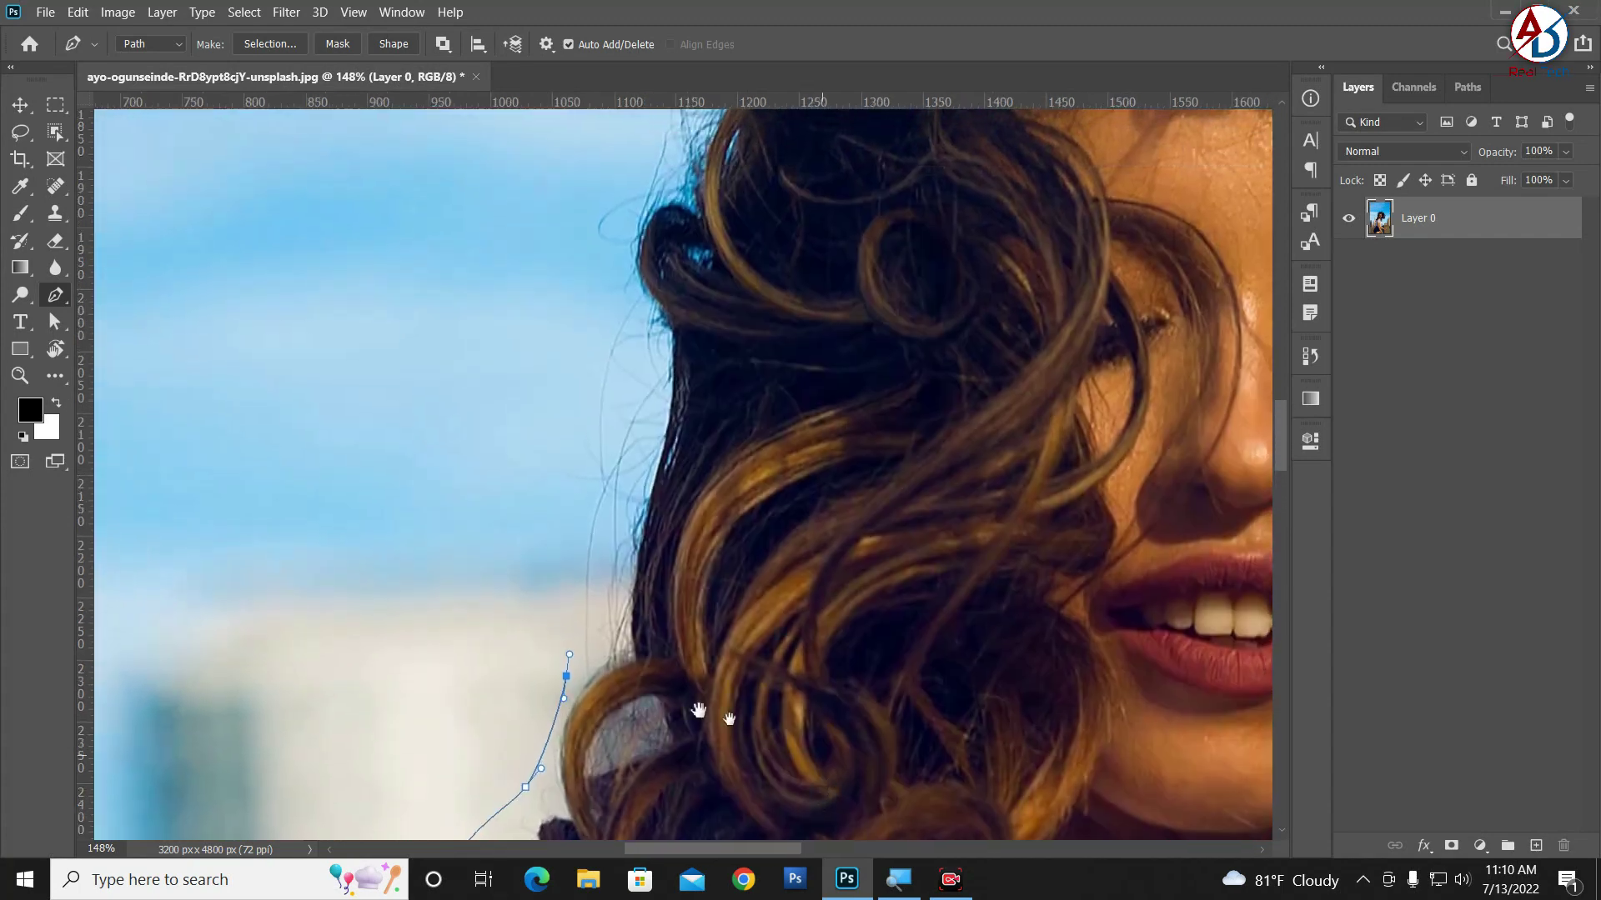
left_click_drag(582, 512, 562, 405)
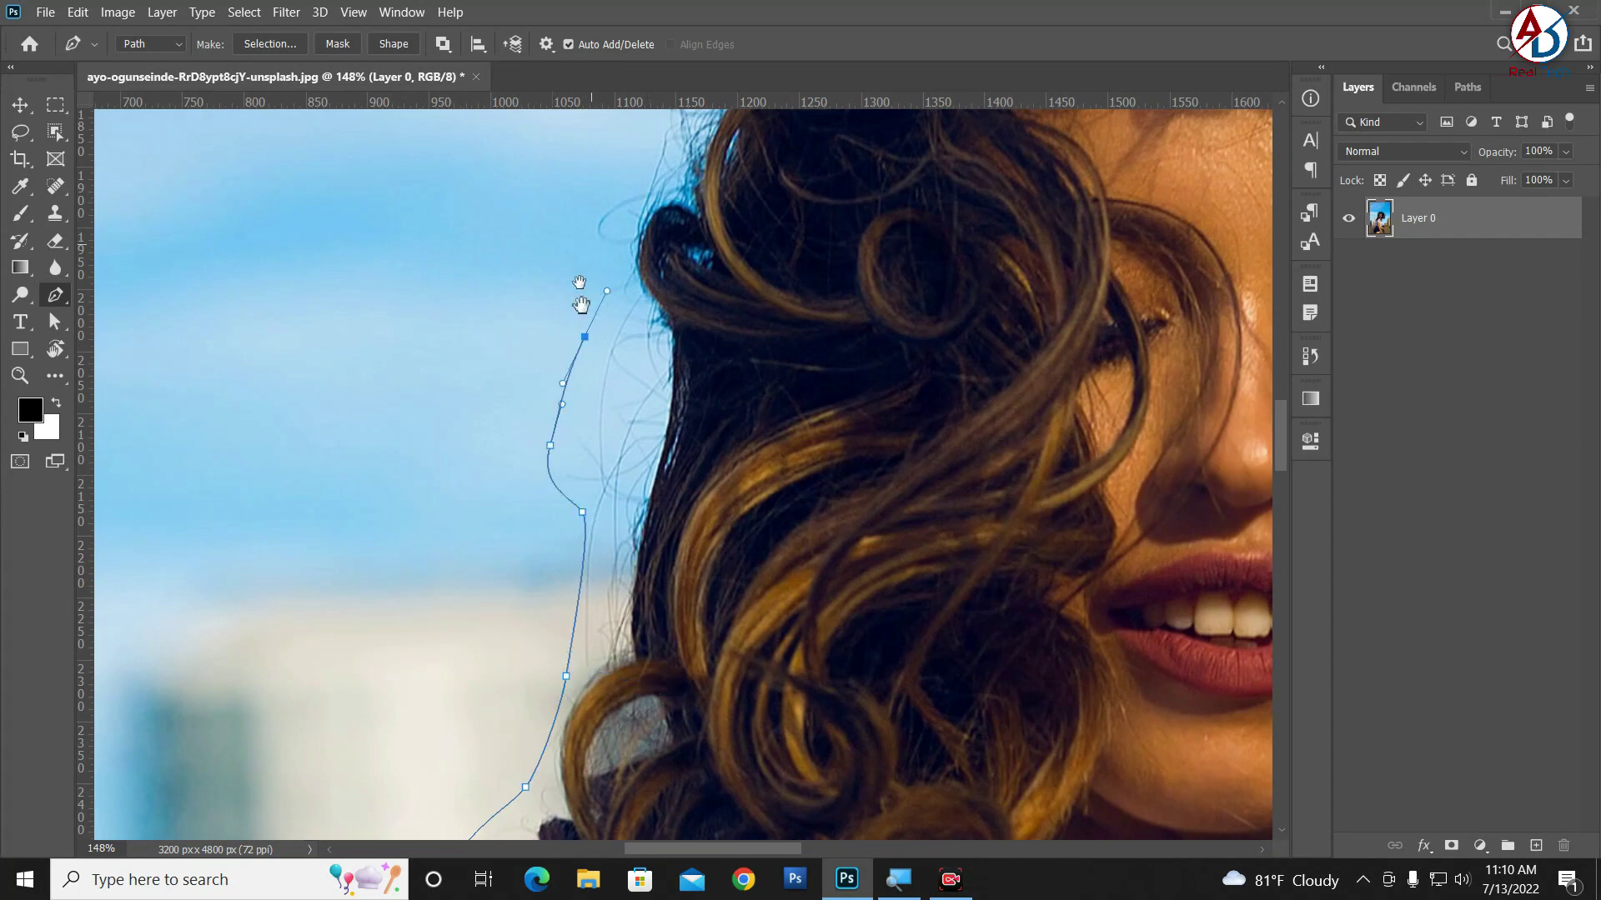
Step: Trace upward around the flyaway strands to a corner anchor at the hair's peak
left_click_drag(578, 297, 536, 572)
left_click(544, 616)
left_click(531, 499)
left_click_drag(580, 424, 606, 400)
left_click(612, 327)
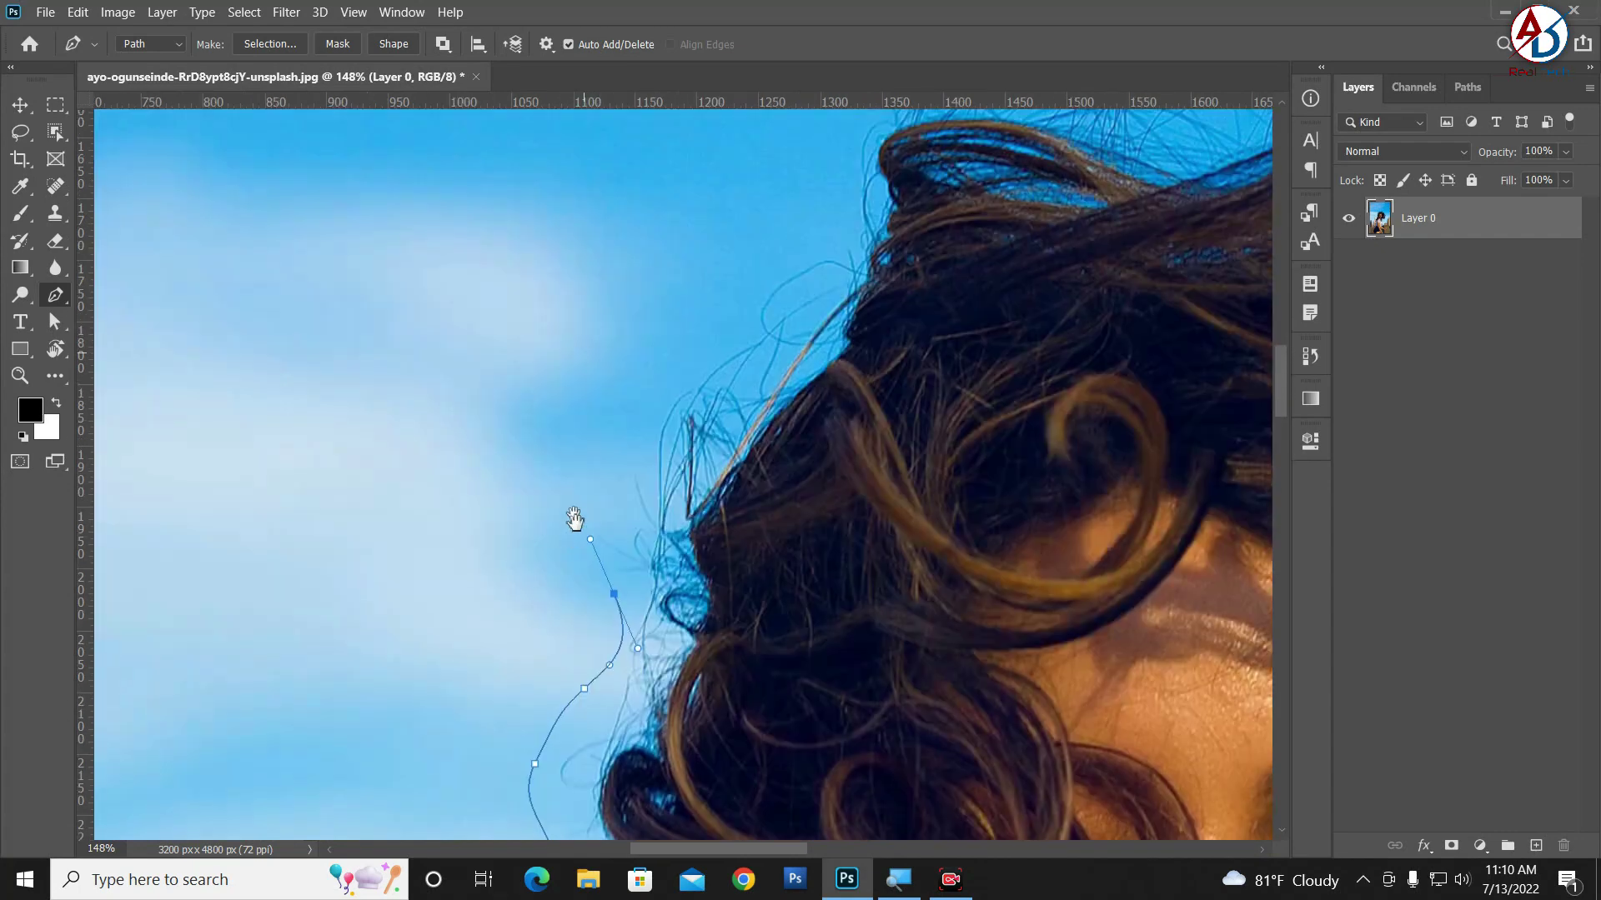
left_click_drag(574, 250, 572, 557)
left_click_drag(612, 506, 636, 464)
left_click_drag(667, 405, 750, 323)
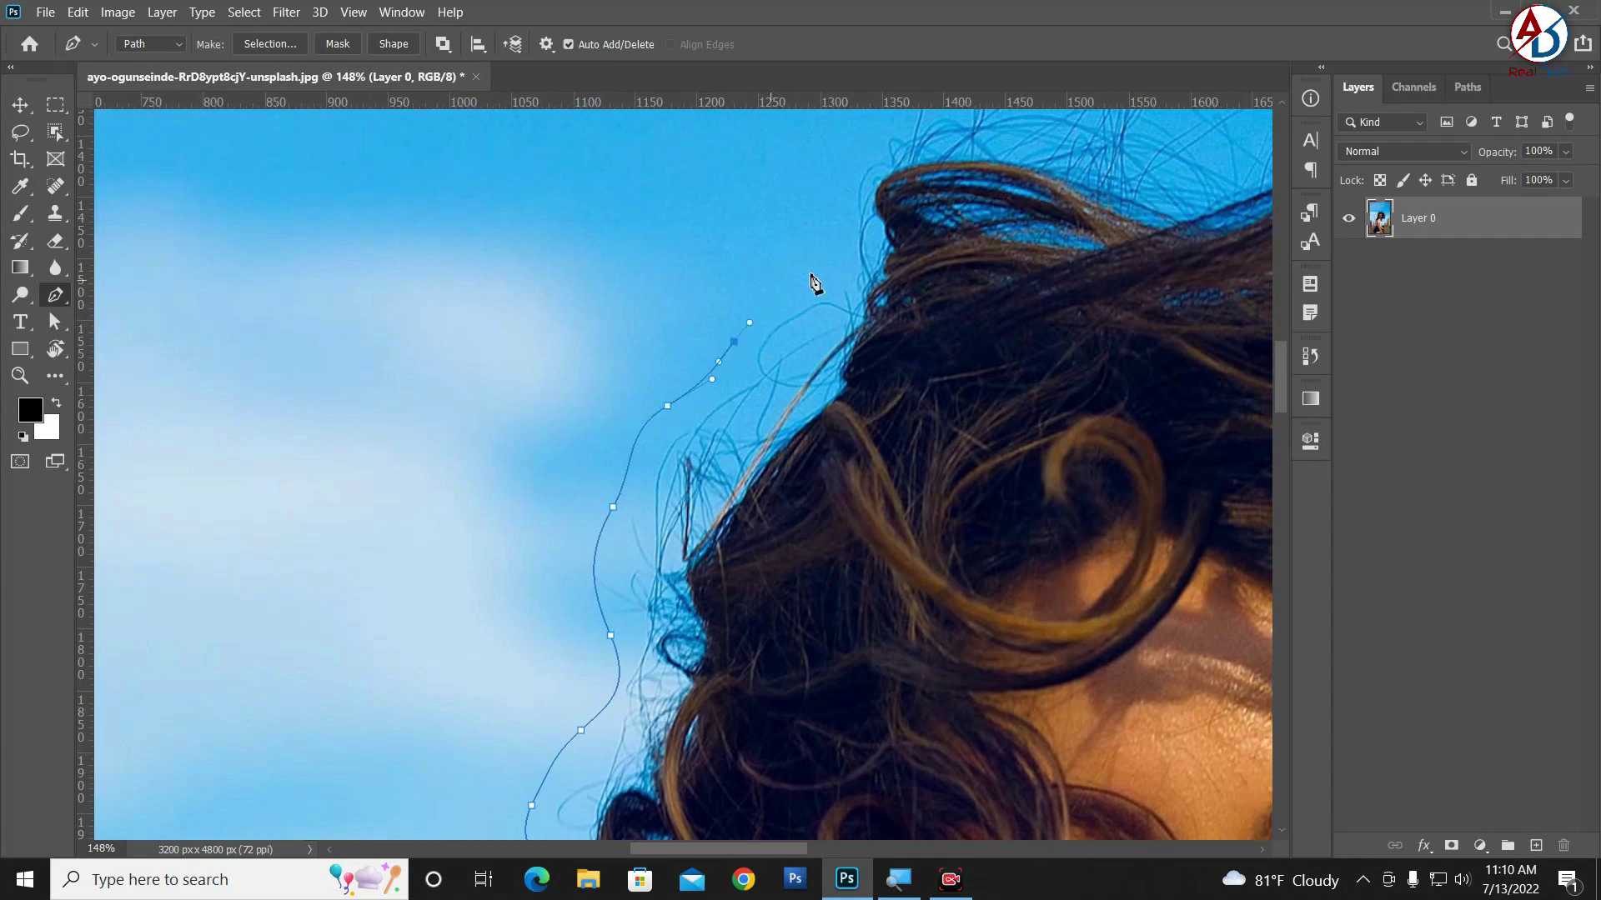
left_click_drag(812, 272, 682, 543)
left_click(698, 495)
left_click_drag(732, 398, 749, 375)
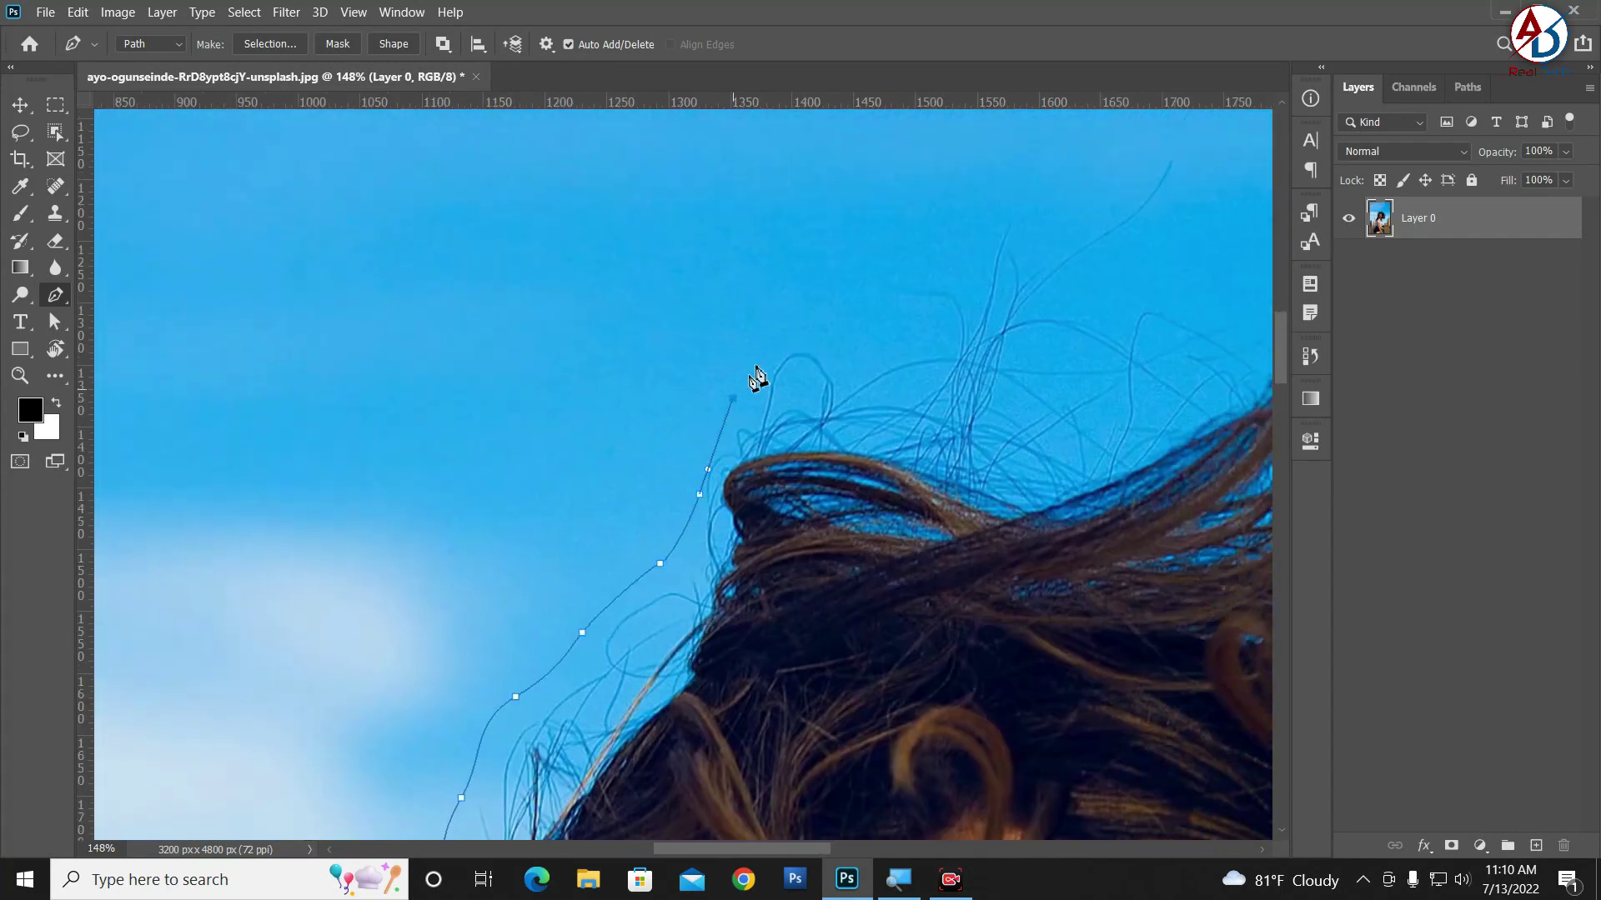
left_click_drag(802, 316, 832, 317)
left_click(891, 344)
left_click_drag(895, 276, 918, 265)
Step: Run the path across the top of the hair crown
left_click_drag(998, 446, 886, 632)
left_click(953, 415)
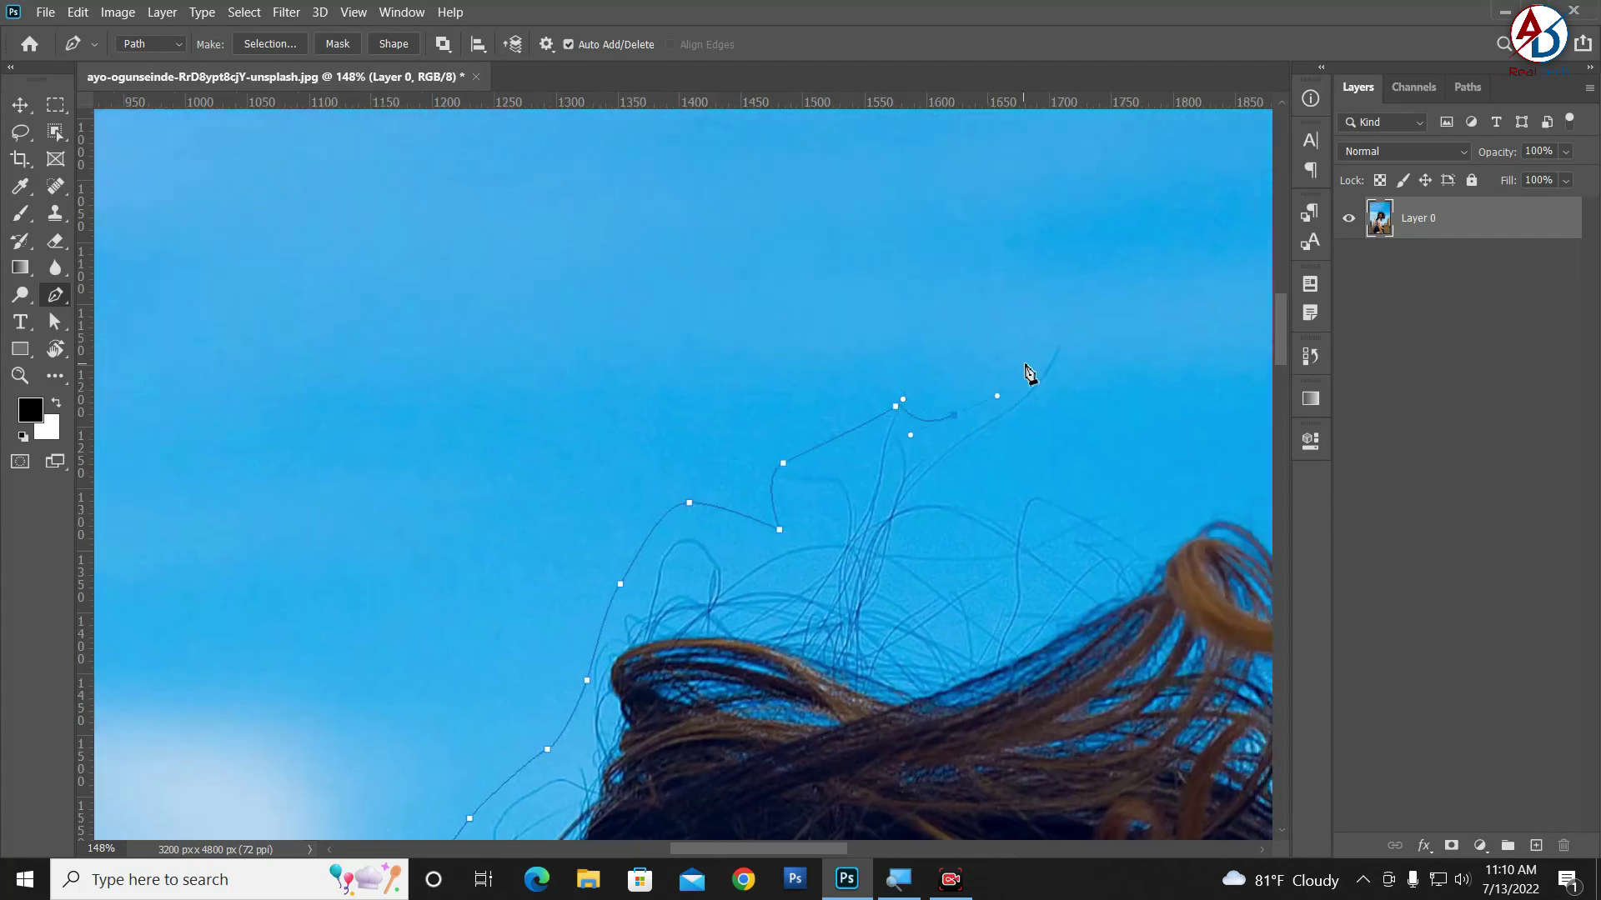
left_click_drag(1024, 362, 1056, 444)
left_click(1040, 454)
left_click(1133, 517)
mouse_move(1167, 531)
left_mouse_down()
mouse_move(947, 572)
mouse_move(1002, 514)
mouse_move(1097, 495)
mouse_move(895, 656)
left_mouse_up()
left_click(931, 648)
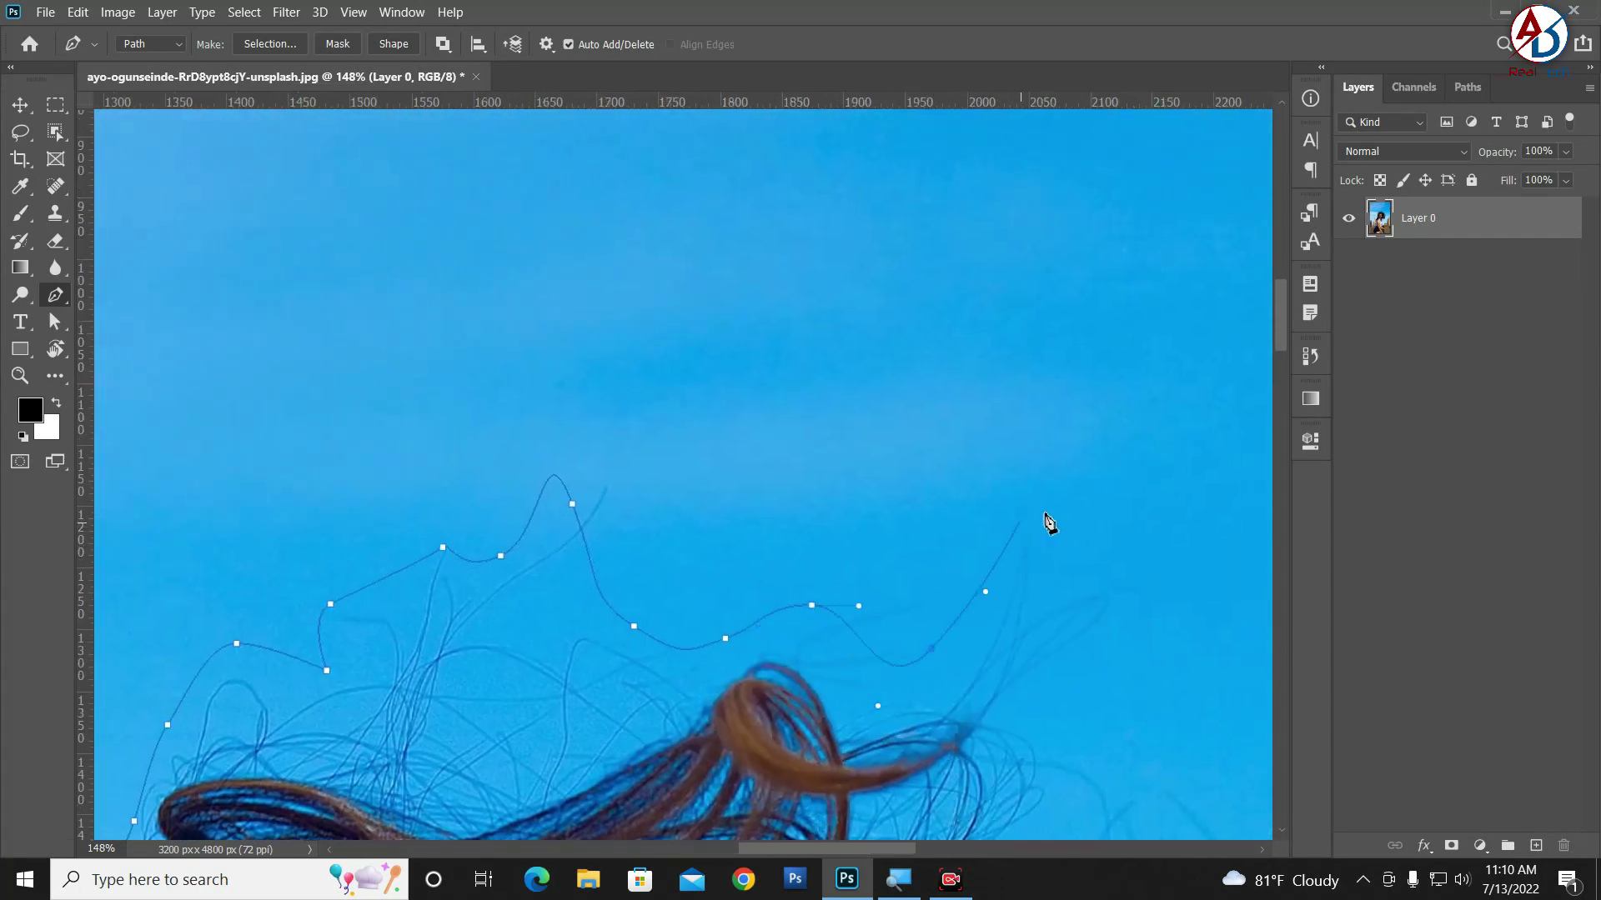
left_click(1046, 513)
mouse_move(1052, 725)
left_mouse_down()
mouse_move(863, 577)
mouse_move(871, 588)
left_mouse_up()
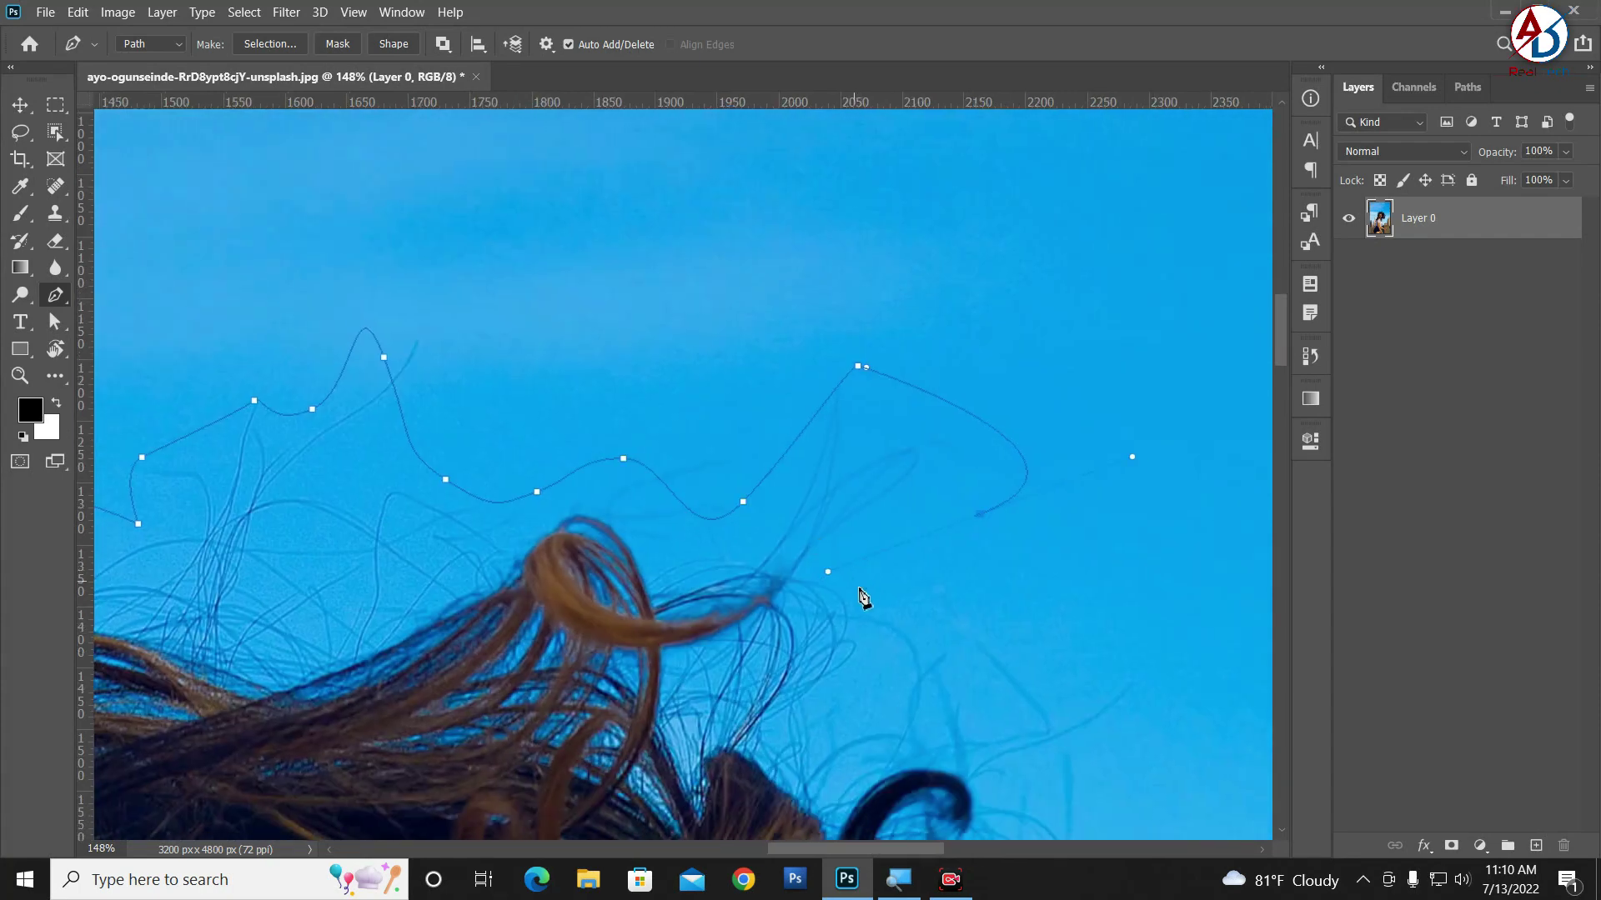
Step: Follow the right-side curls down toward the shoulder with smooth anchors
left_click_drag(978, 616, 1034, 654)
left_click_drag(1078, 714, 925, 522)
left_click_drag(945, 576, 935, 635)
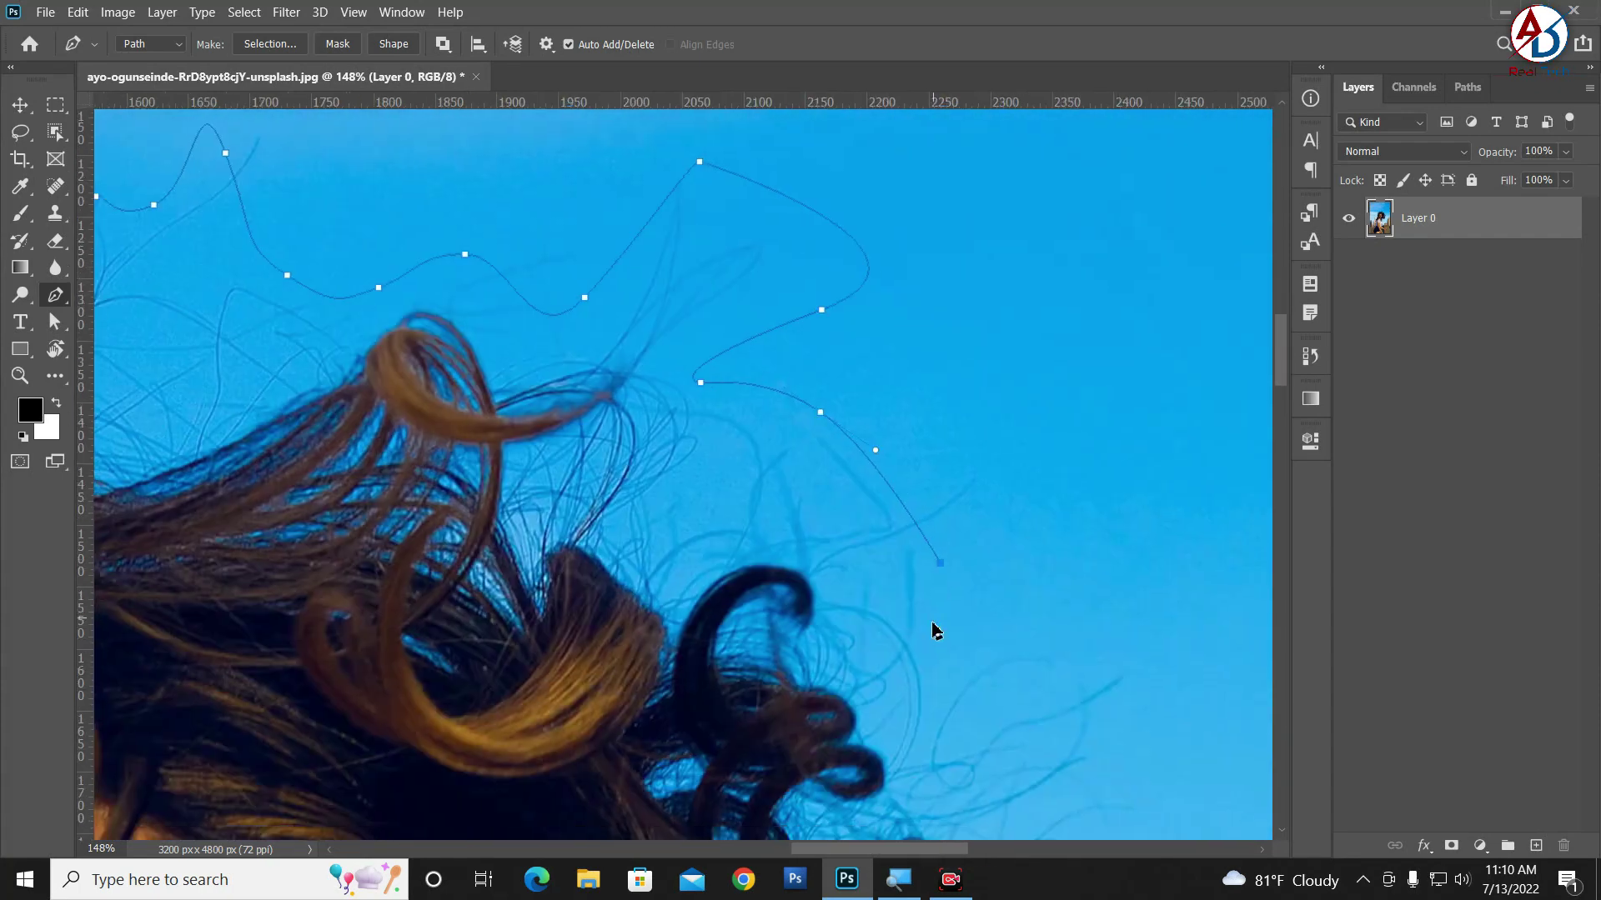
left_click_drag(917, 688, 773, 500)
left_click_drag(958, 464, 986, 511)
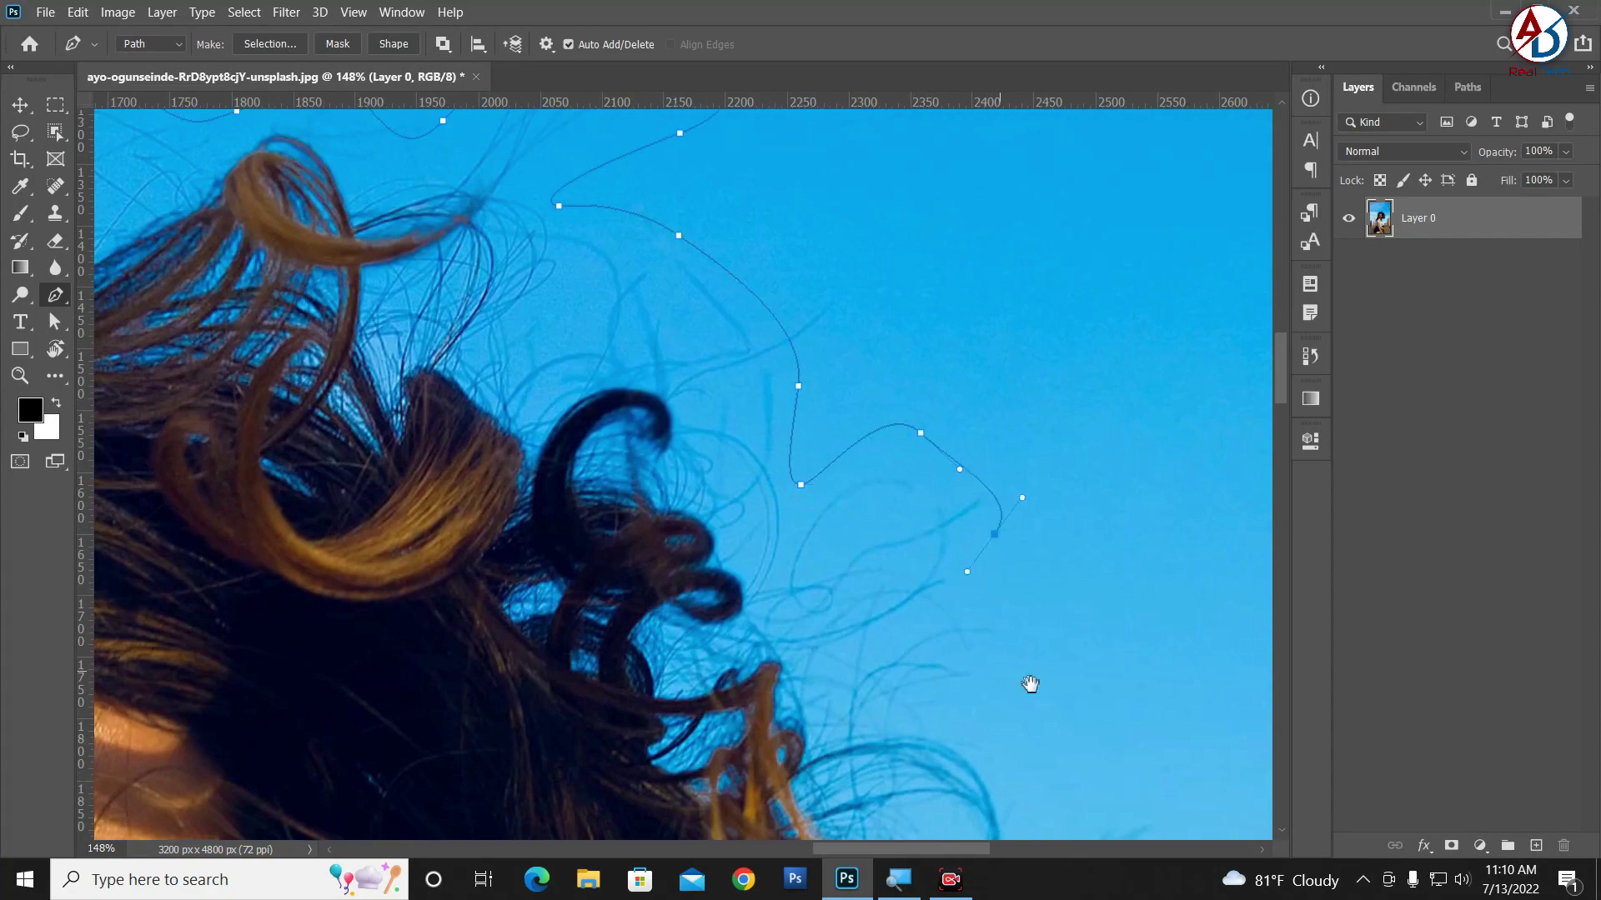
mouse_move(1029, 679)
left_mouse_down()
mouse_move(775, 467)
mouse_move(594, 376)
left_mouse_up()
left_click_drag(517, 321, 534, 366)
left_click(707, 432)
left_click_drag(634, 500, 722, 340)
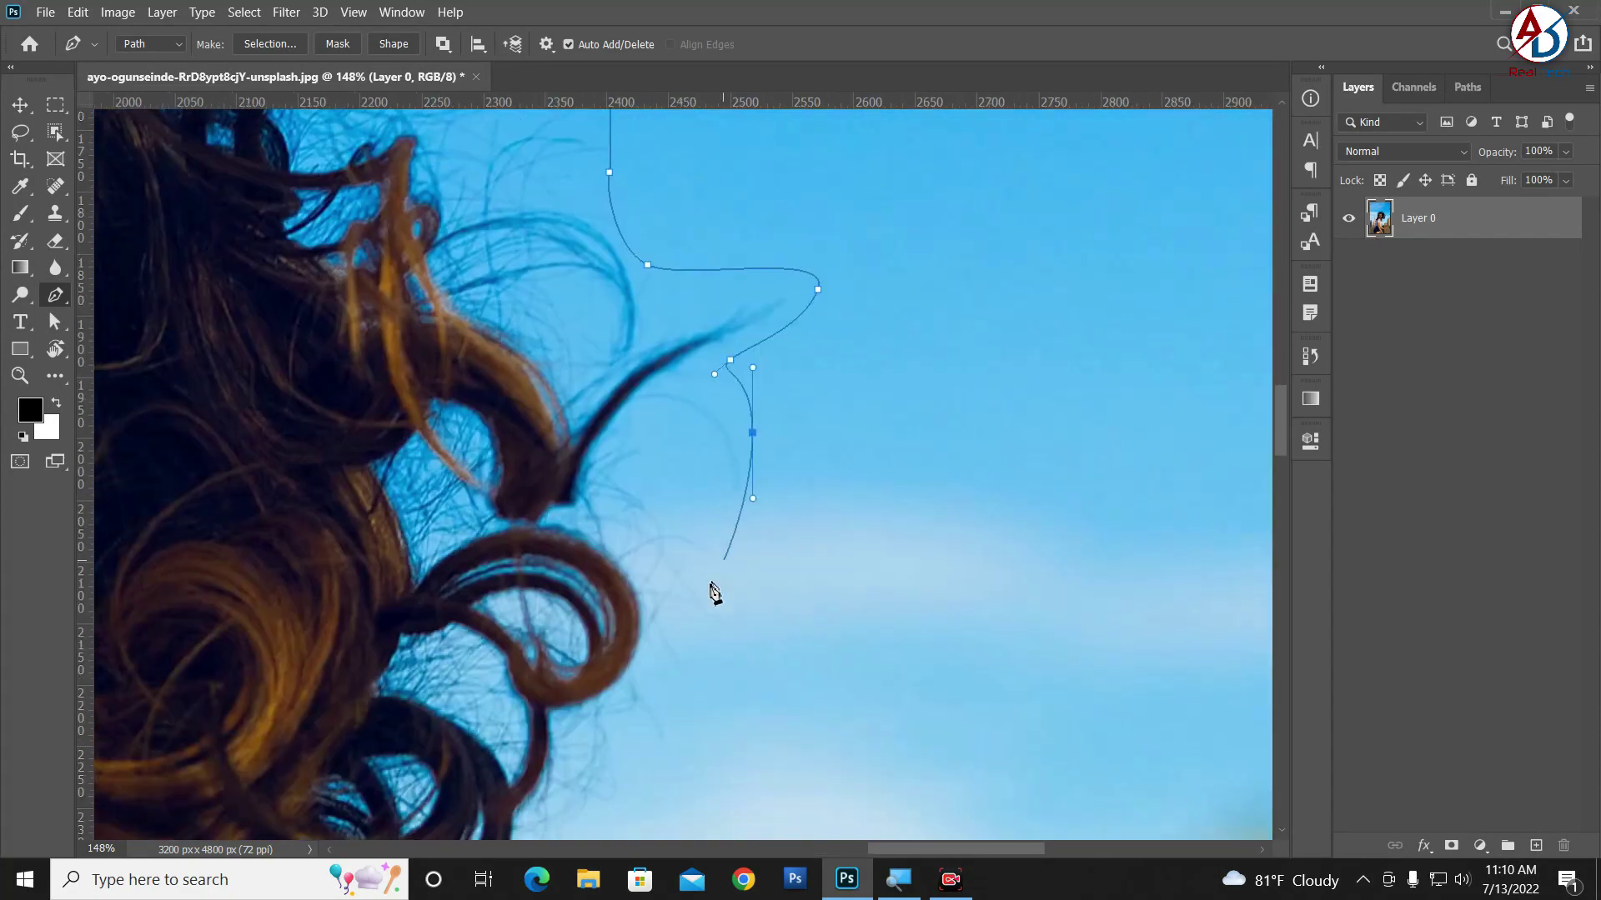
mouse_move(614, 678)
left_mouse_down()
mouse_move(590, 719)
mouse_move(599, 589)
left_mouse_up()
left_click_drag(500, 569, 451, 554)
left_click_drag(680, 557, 637, 590)
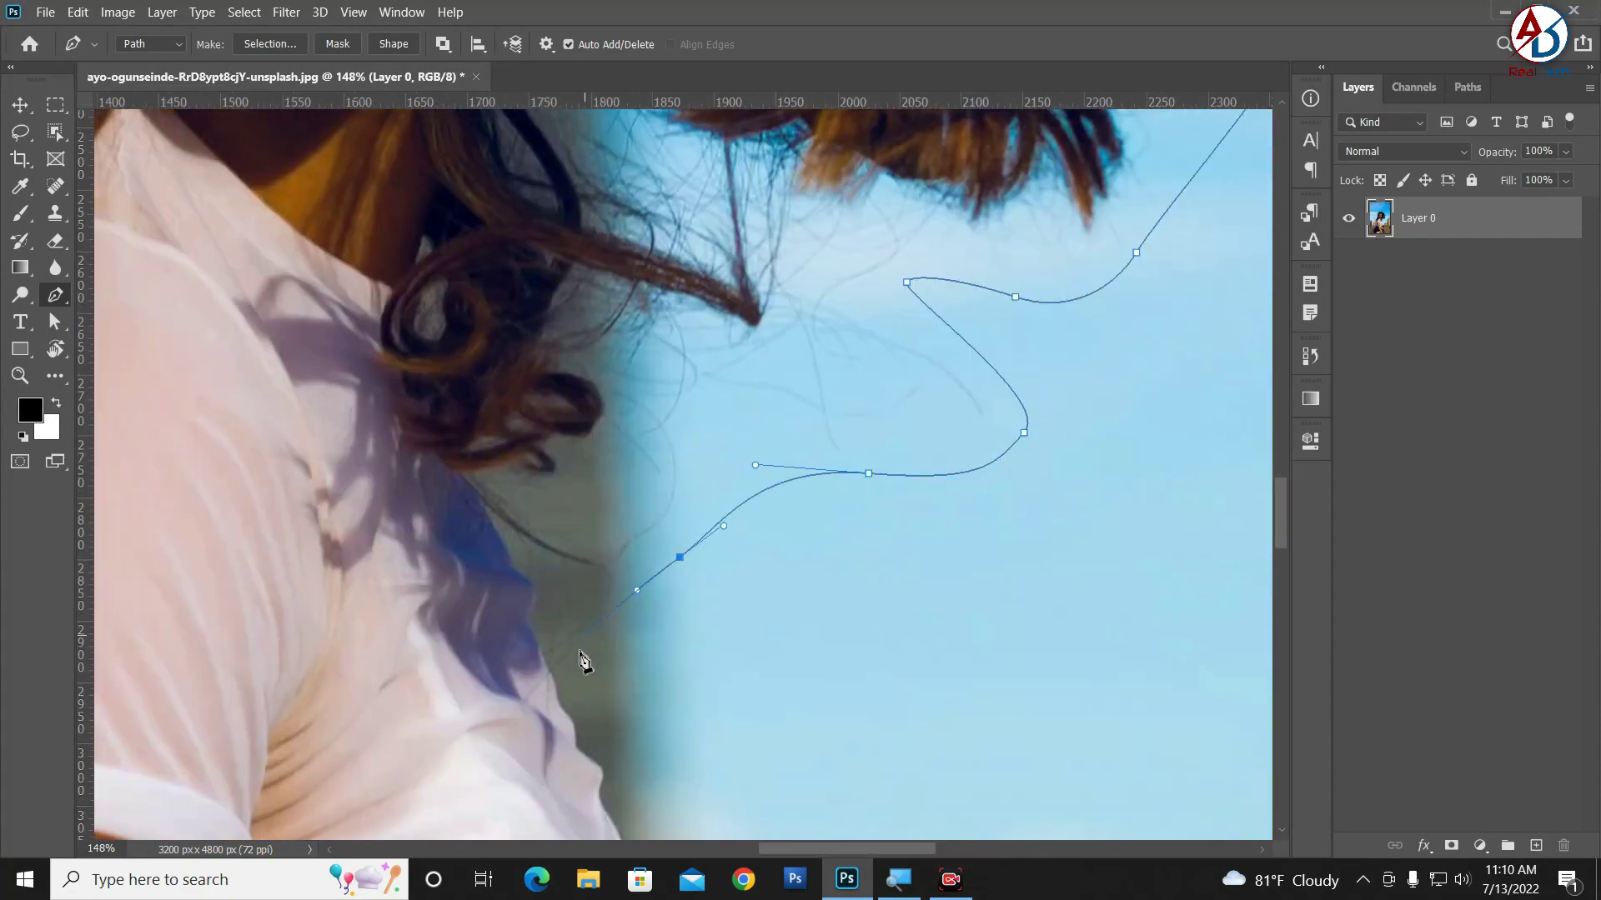
Step: Extend the pen path from the hair down over the shoulder and along the shirt edge
left_click(552, 672)
scroll(654, 642, "down", 3)
scroll(658, 655, "down", 2)
scroll(660, 658, "up", 2)
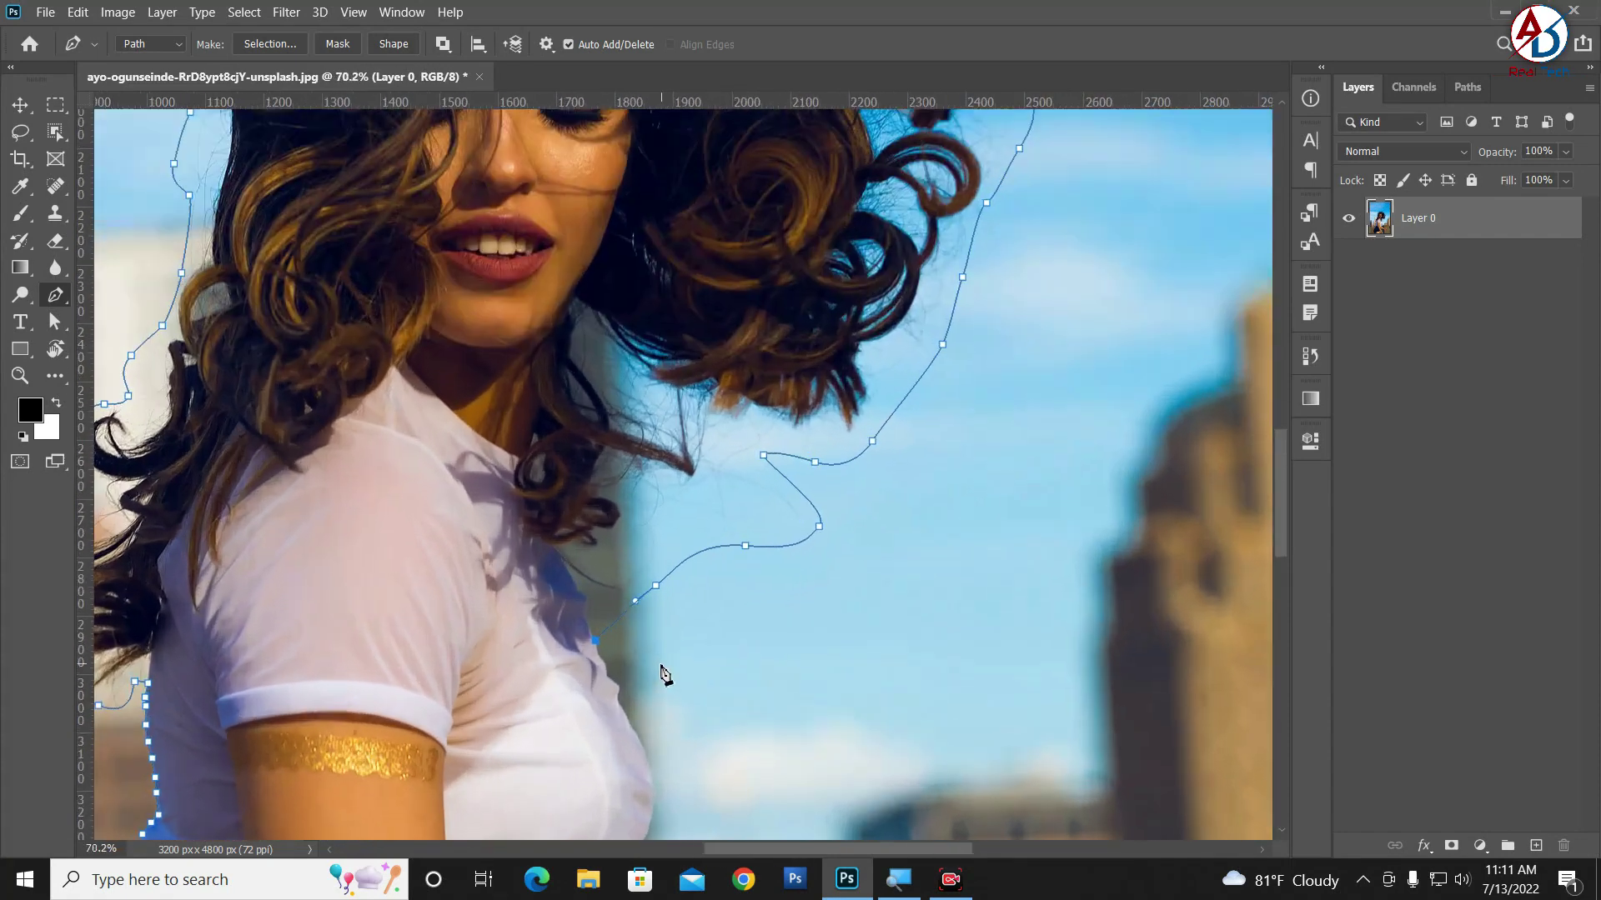
scroll(658, 616, "up", 2)
scroll(658, 602, "up", 2)
scroll(572, 583, "up", 2)
scroll(572, 625, "up", 2)
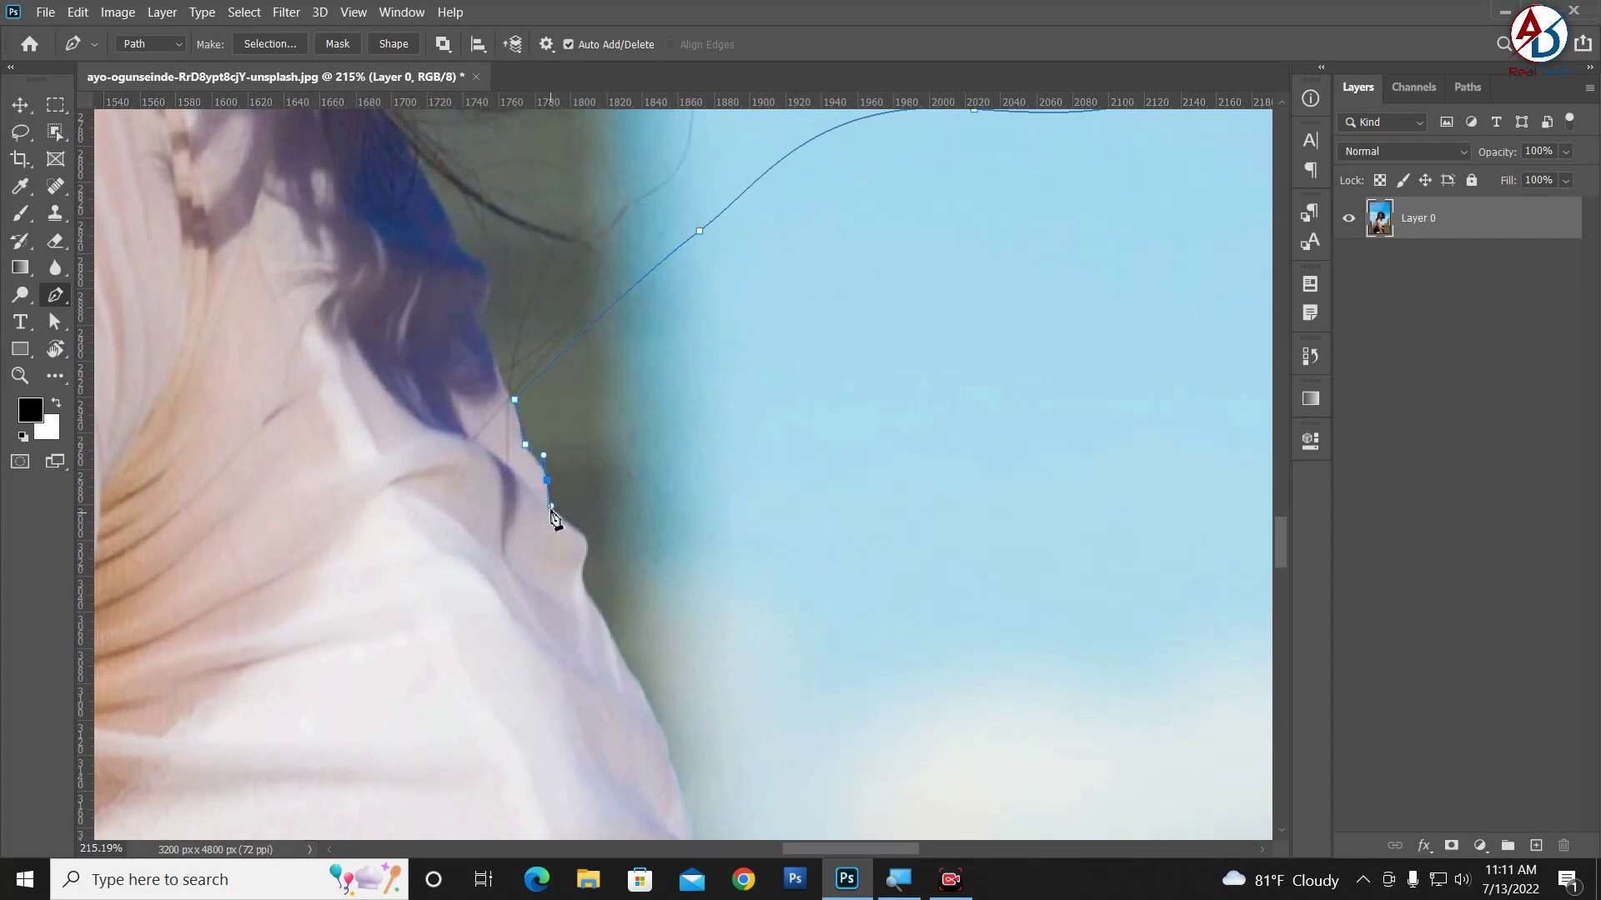
scroll(632, 584, "up", 2)
left_click_drag(560, 525, 557, 543)
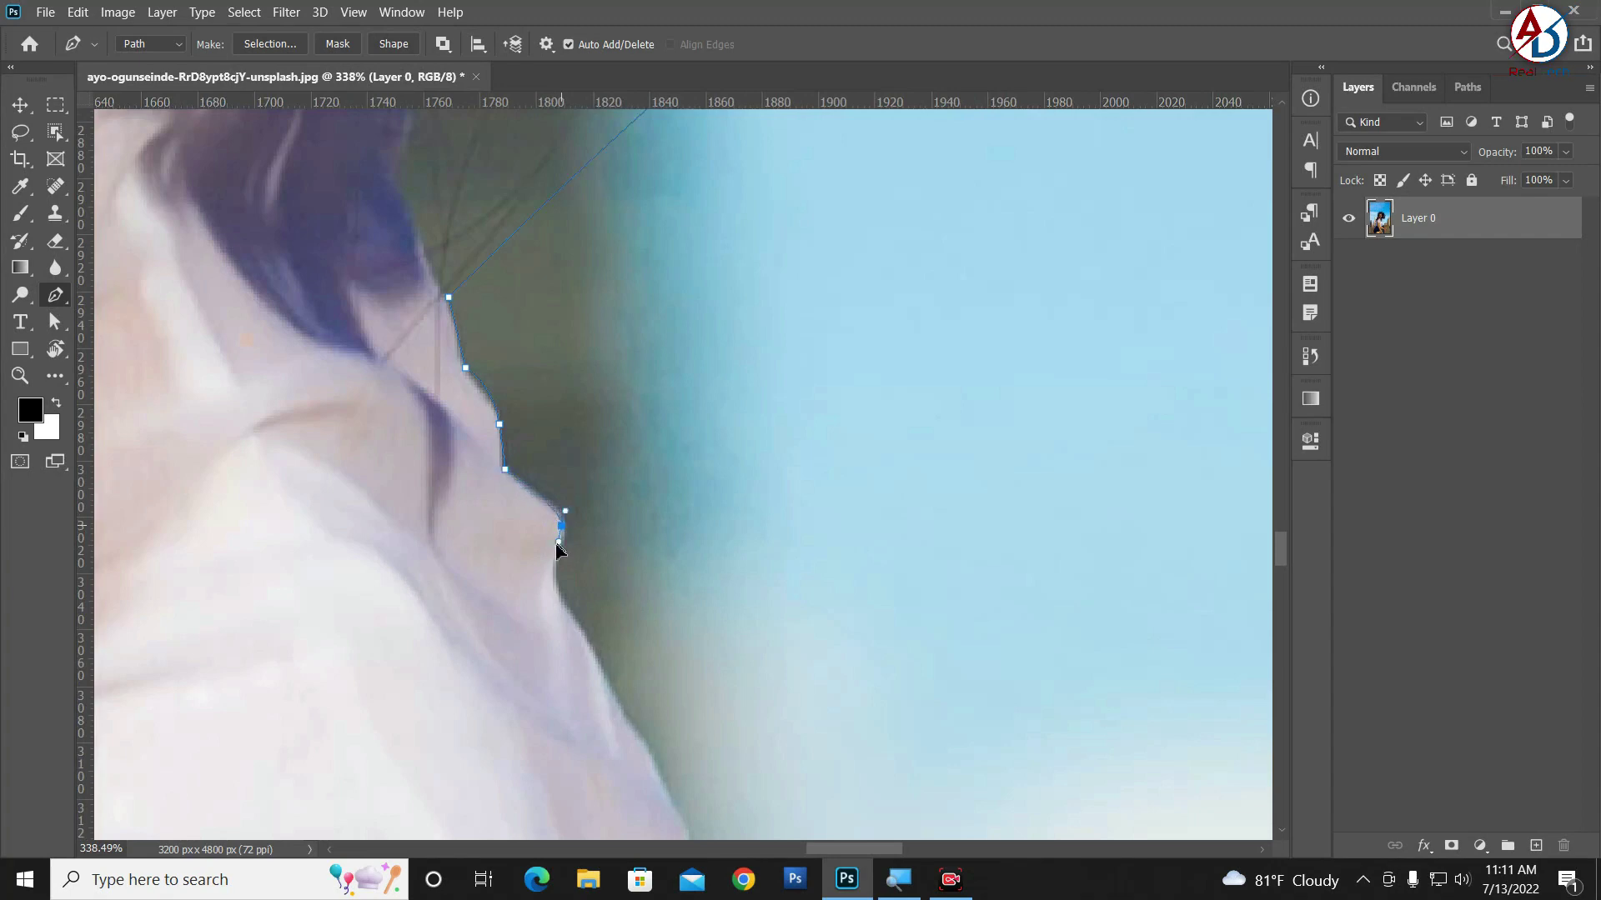
scroll(522, 543, "down", 2)
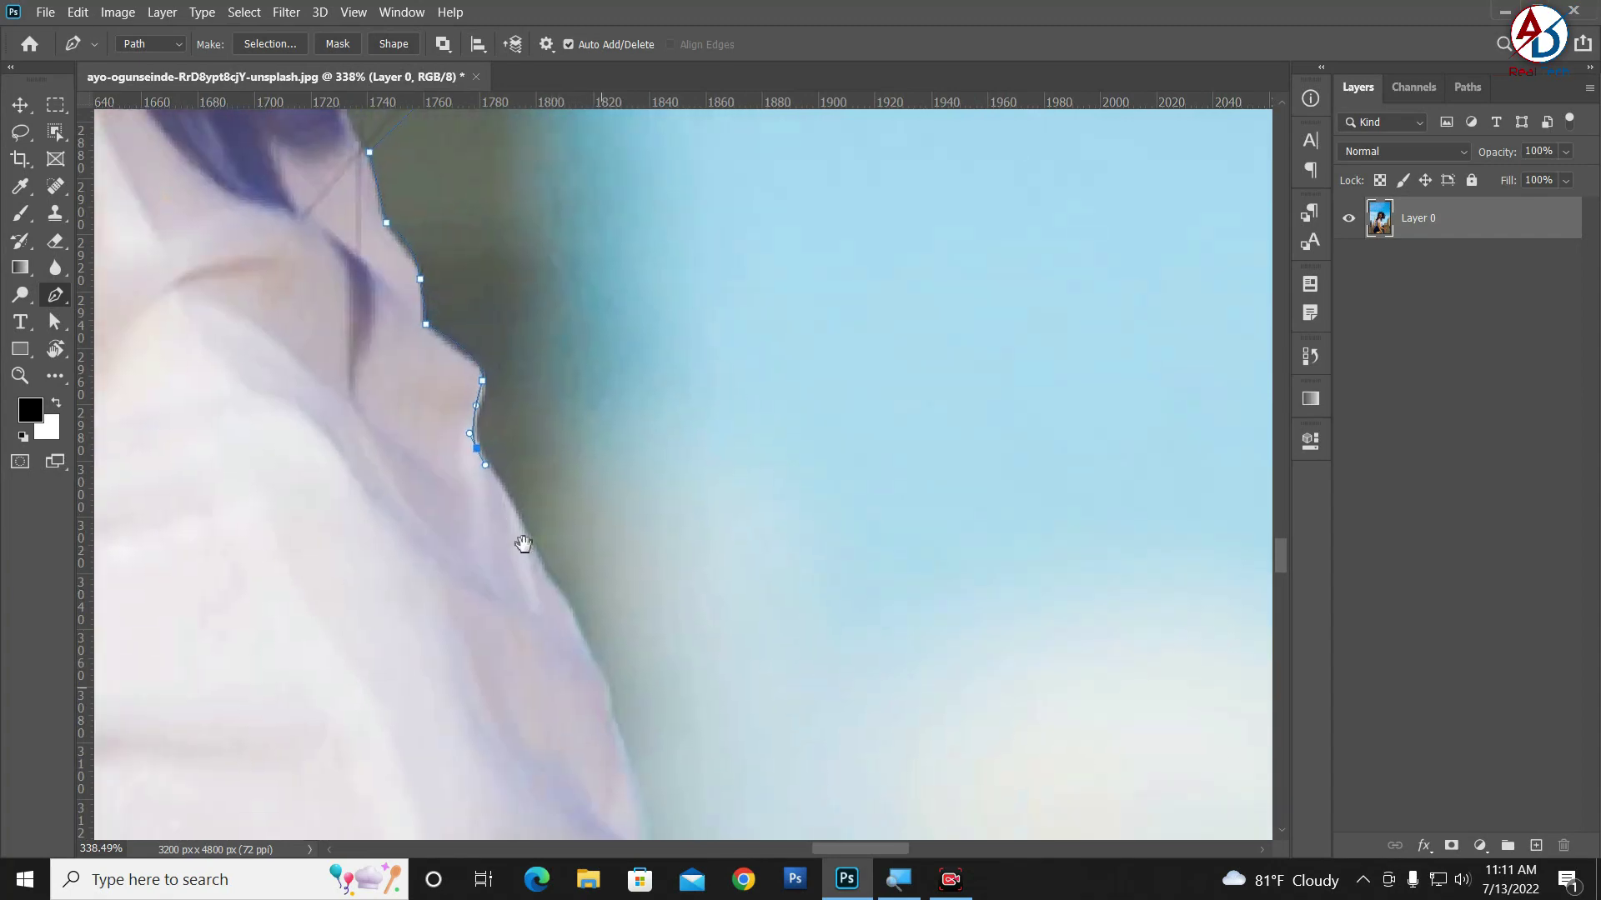
scroll(572, 572, "down", 2)
scroll(651, 464, "down", 2)
left_click(619, 454)
left_click(597, 581)
left_click_drag(577, 631, 556, 665)
Step: Continue anchors down the far side of the shirt to where it meets the arm
scroll(554, 683, "down", 3)
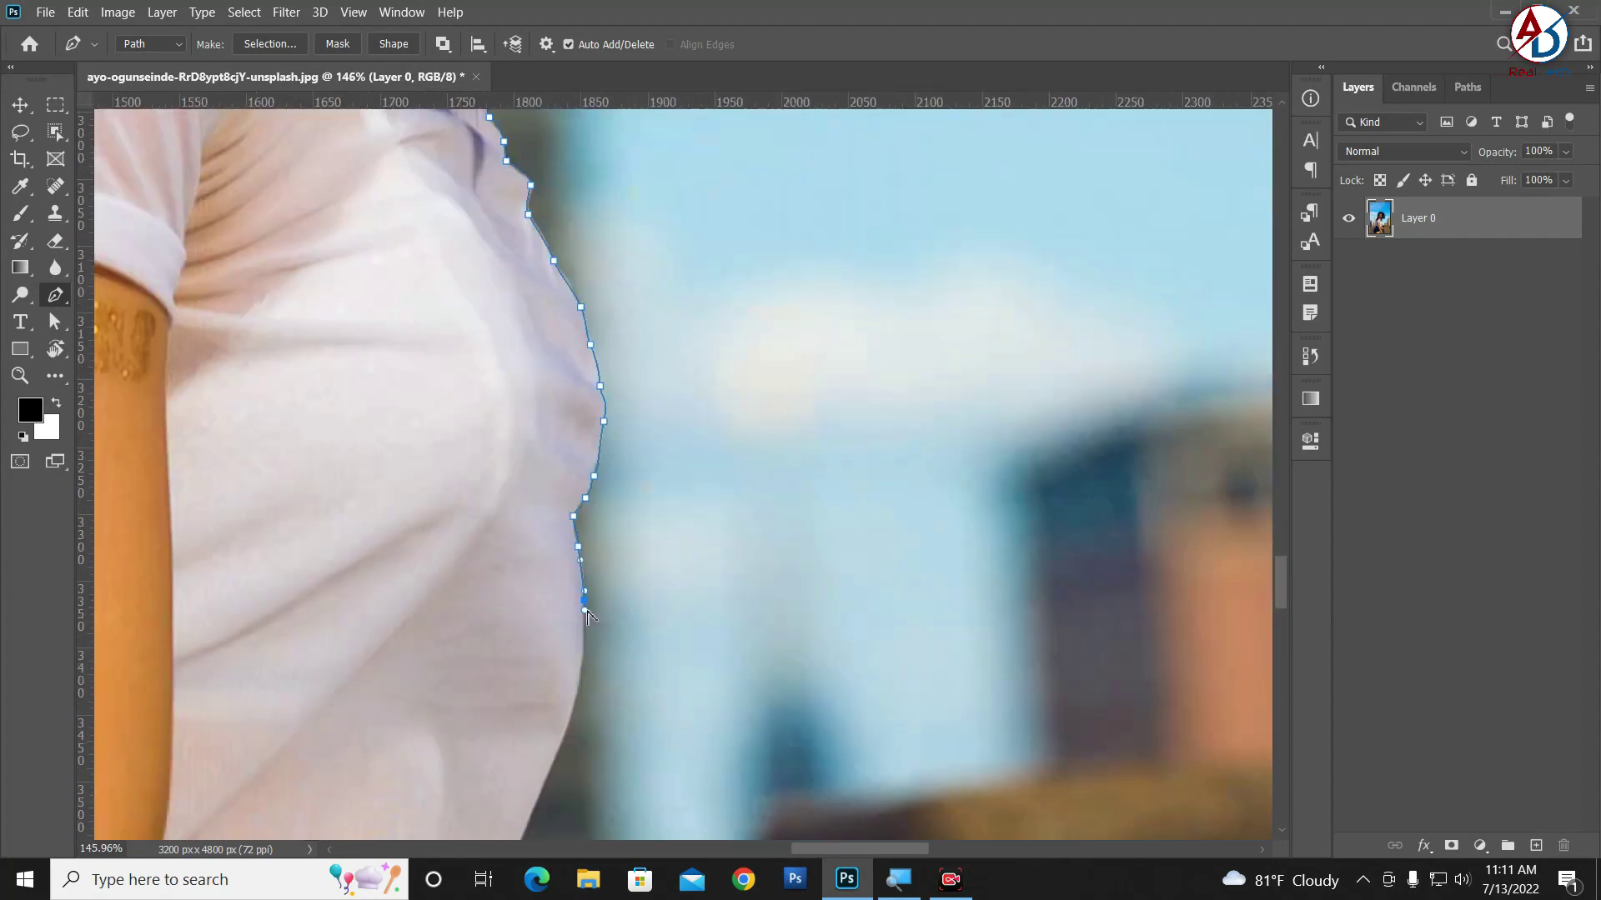
scroll(522, 419, "up", 2)
scroll(491, 543, "up", 2)
scroll(460, 621, "down", 3)
left_click(682, 417)
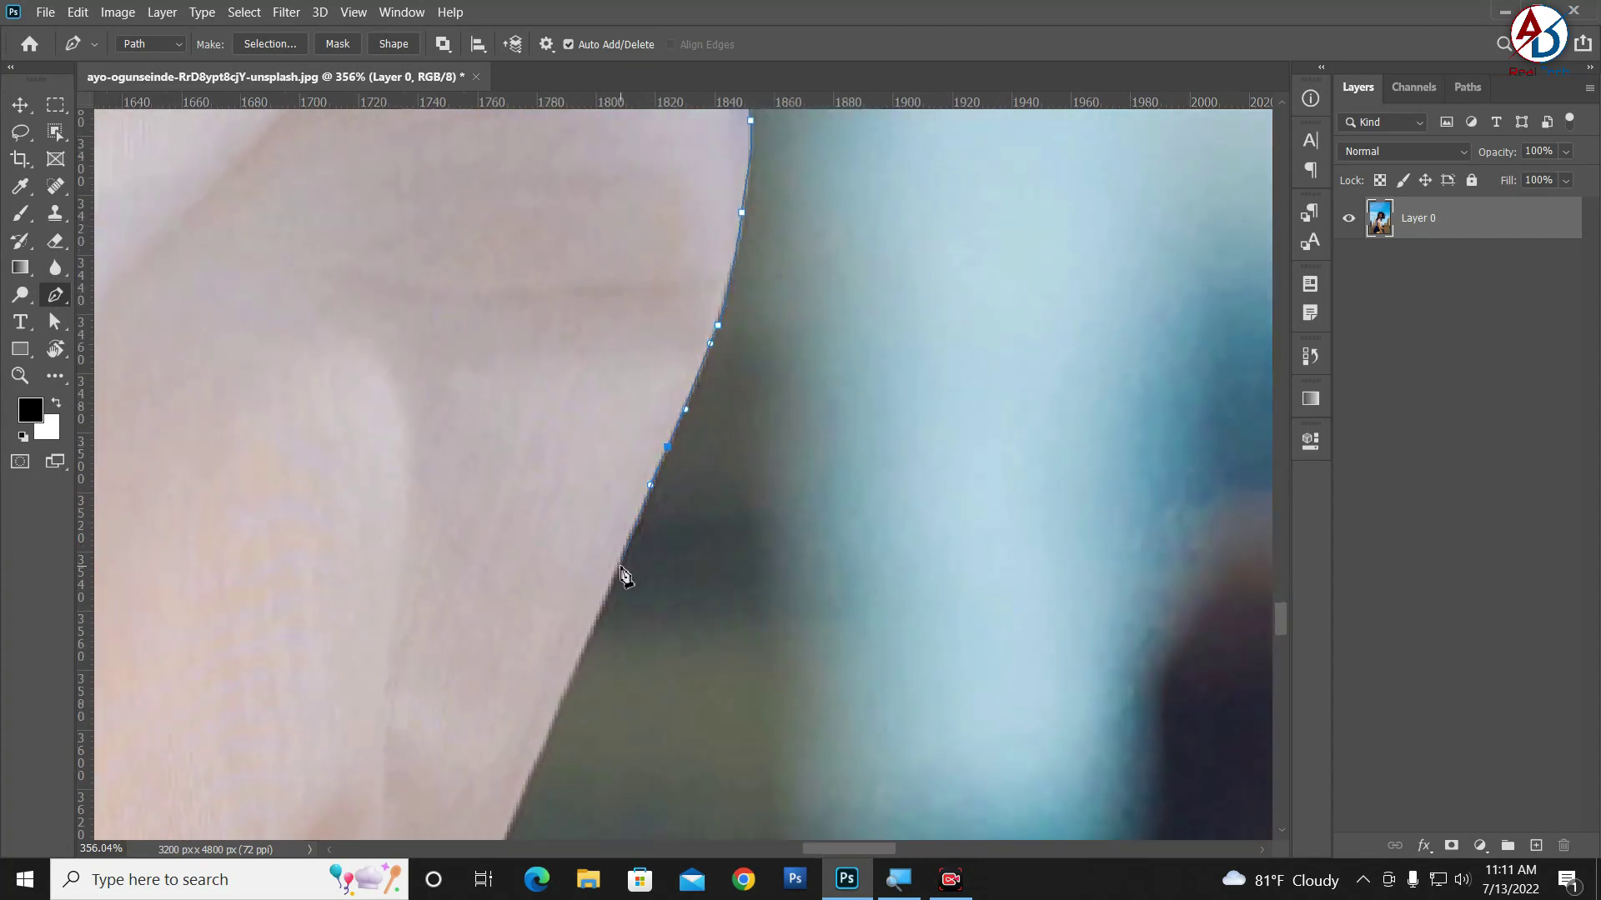
scroll(626, 572, "down", 2)
left_click(623, 527)
scroll(622, 526, "down", 2)
left_click(570, 496)
Step: Trace the arm's upper edge past the wrist and along the top of the hand
left_click(650, 496)
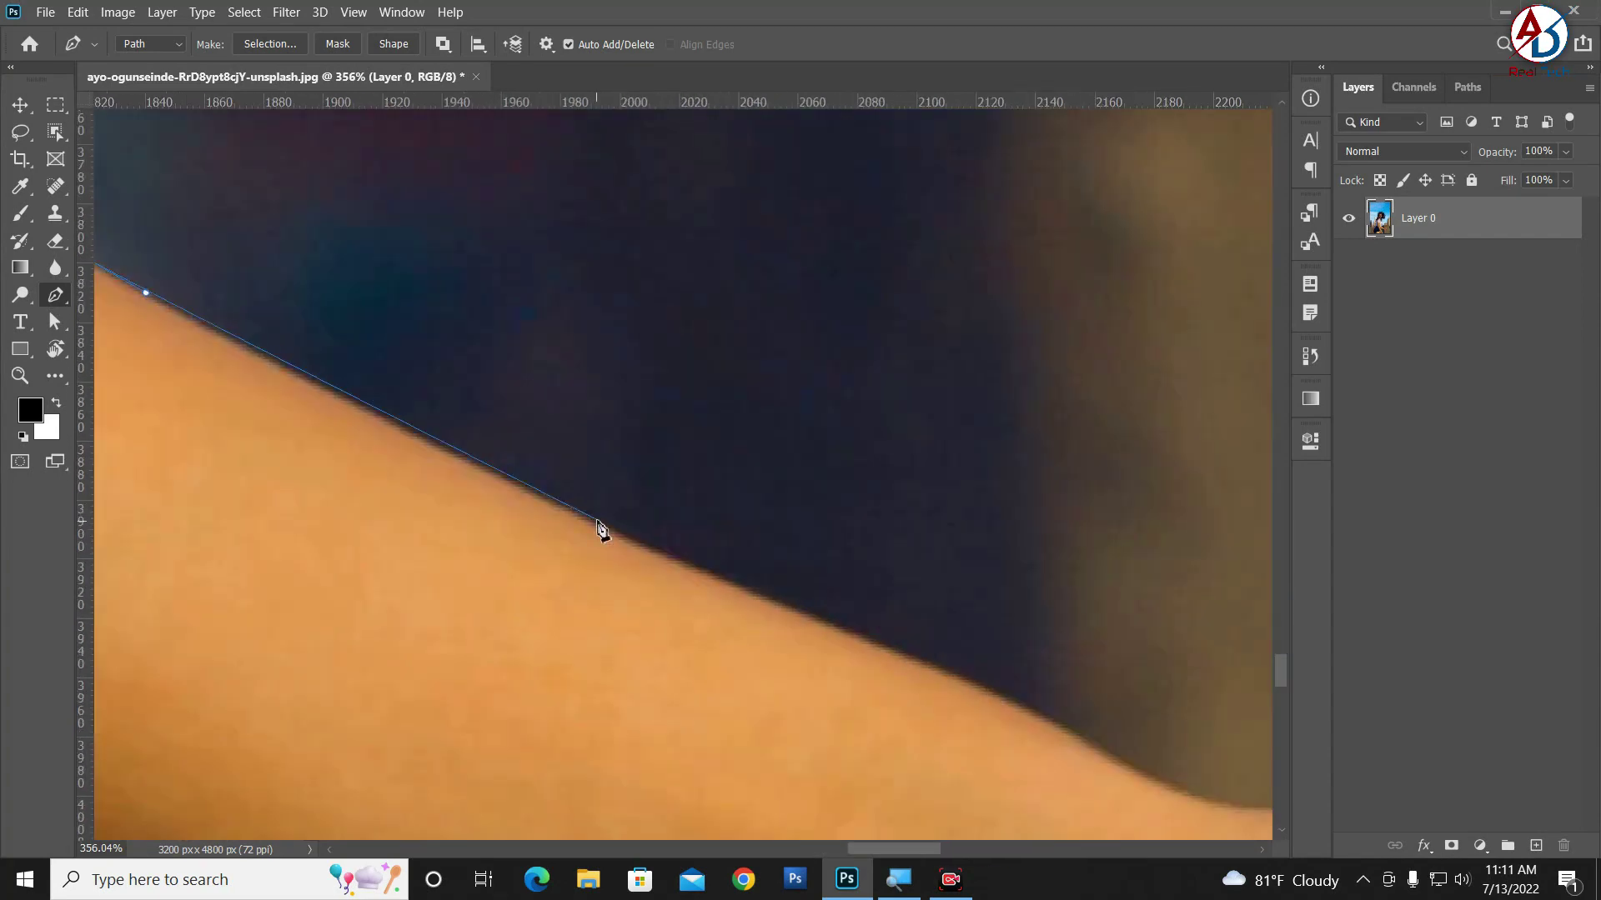
left_click(525, 554)
left_click(875, 650)
left_click(742, 550)
left_click(871, 592)
left_click(1046, 667)
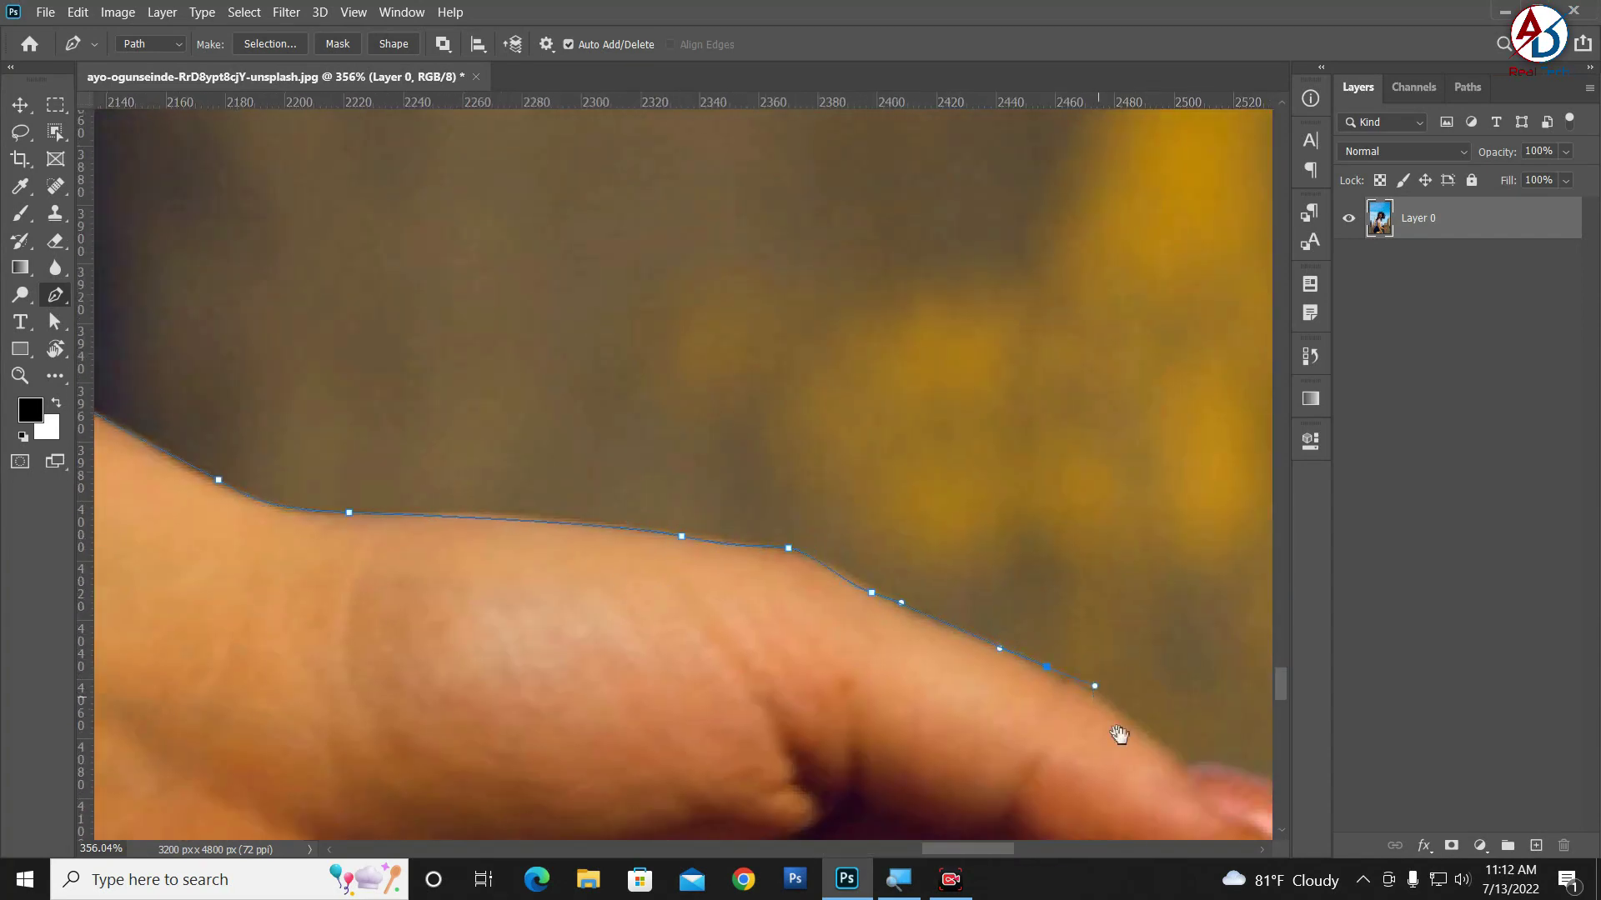
left_click(1180, 759)
Step: Place anchors around the fingertips and into the gaps between the upper fingers
left_click(1215, 765)
left_click(867, 560)
left_click(867, 677)
left_click(841, 427)
left_click(785, 439)
left_click(800, 488)
left_click(775, 567)
left_click(717, 606)
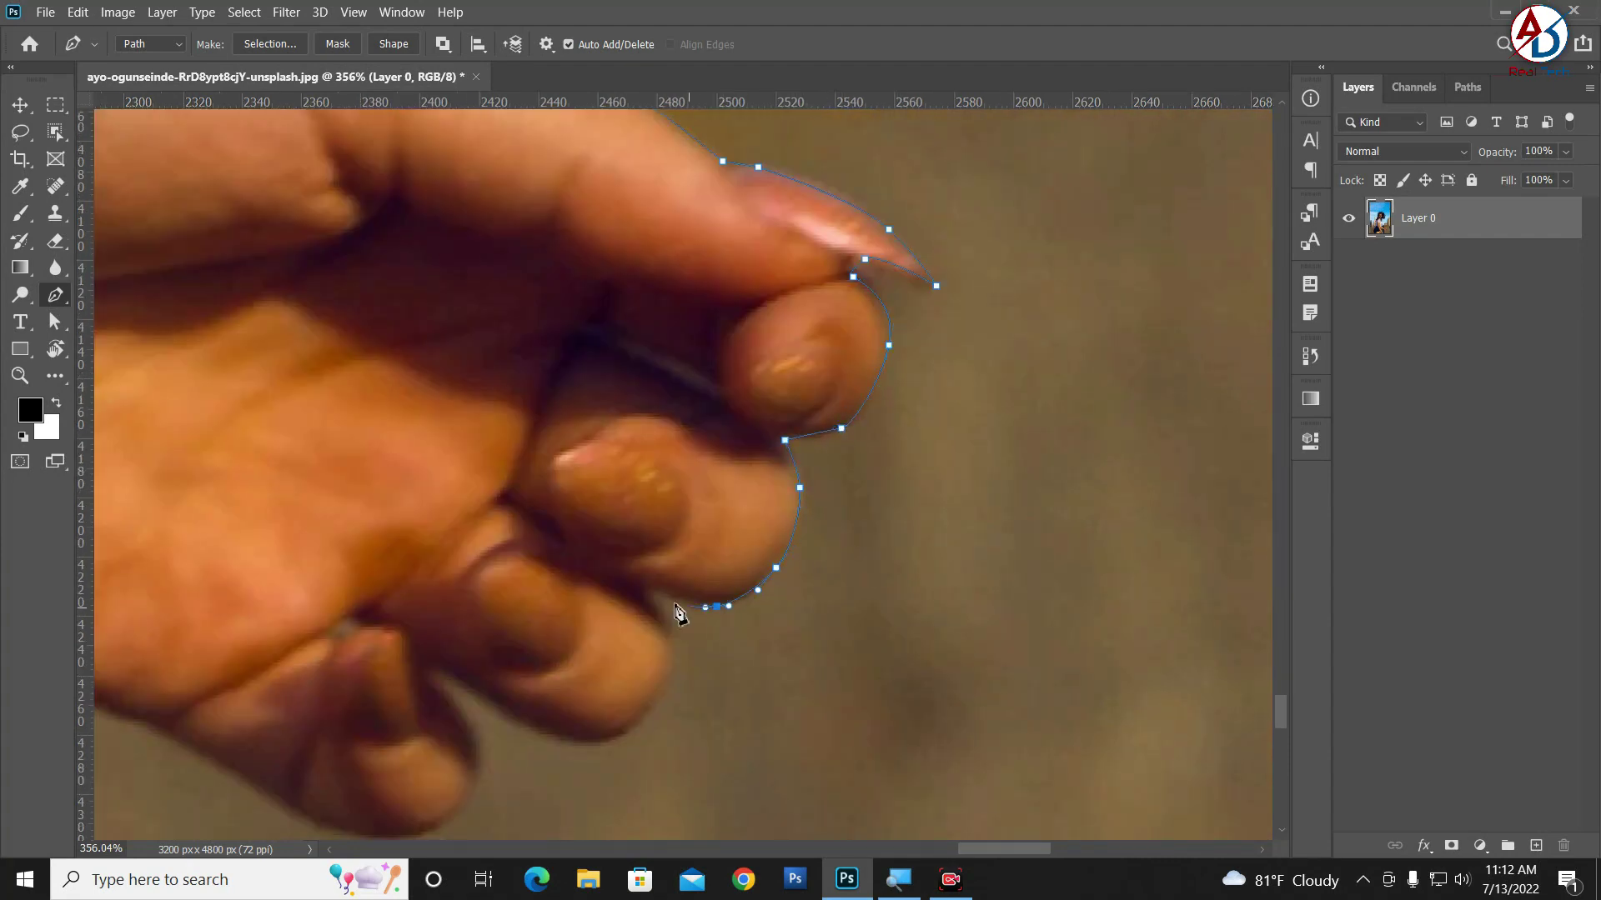
Step: Wrap the lower fingers and trace back along the underside of the hand and arm
left_click(622, 740)
left_click(455, 680)
left_click(534, 589)
left_click(442, 579)
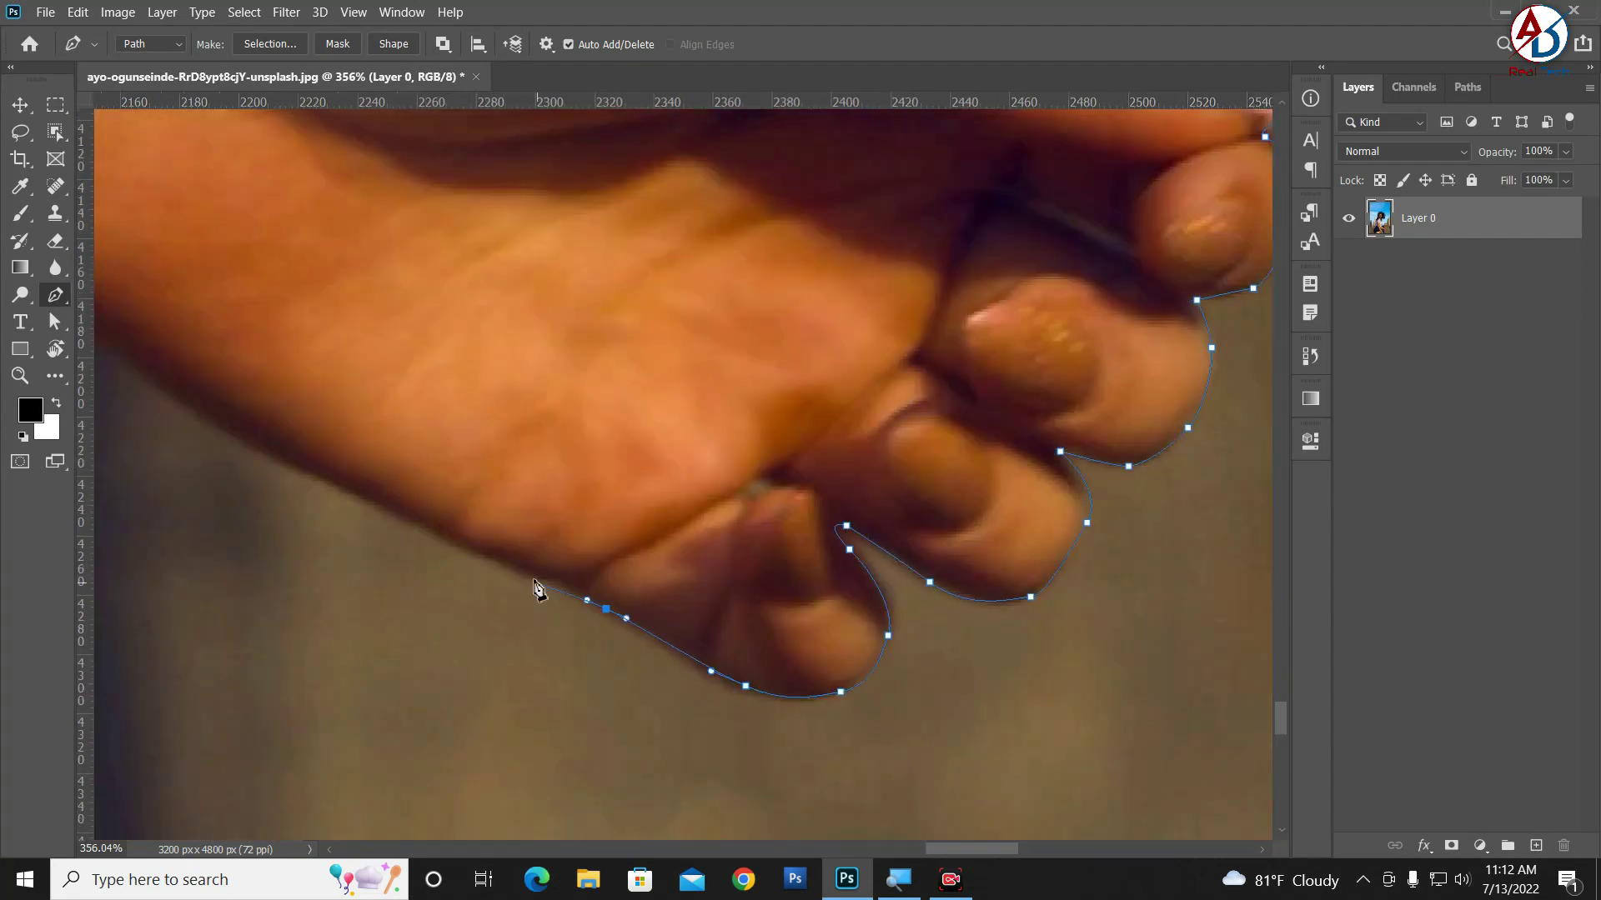
left_click(392, 509)
left_click(884, 599)
left_click(597, 511)
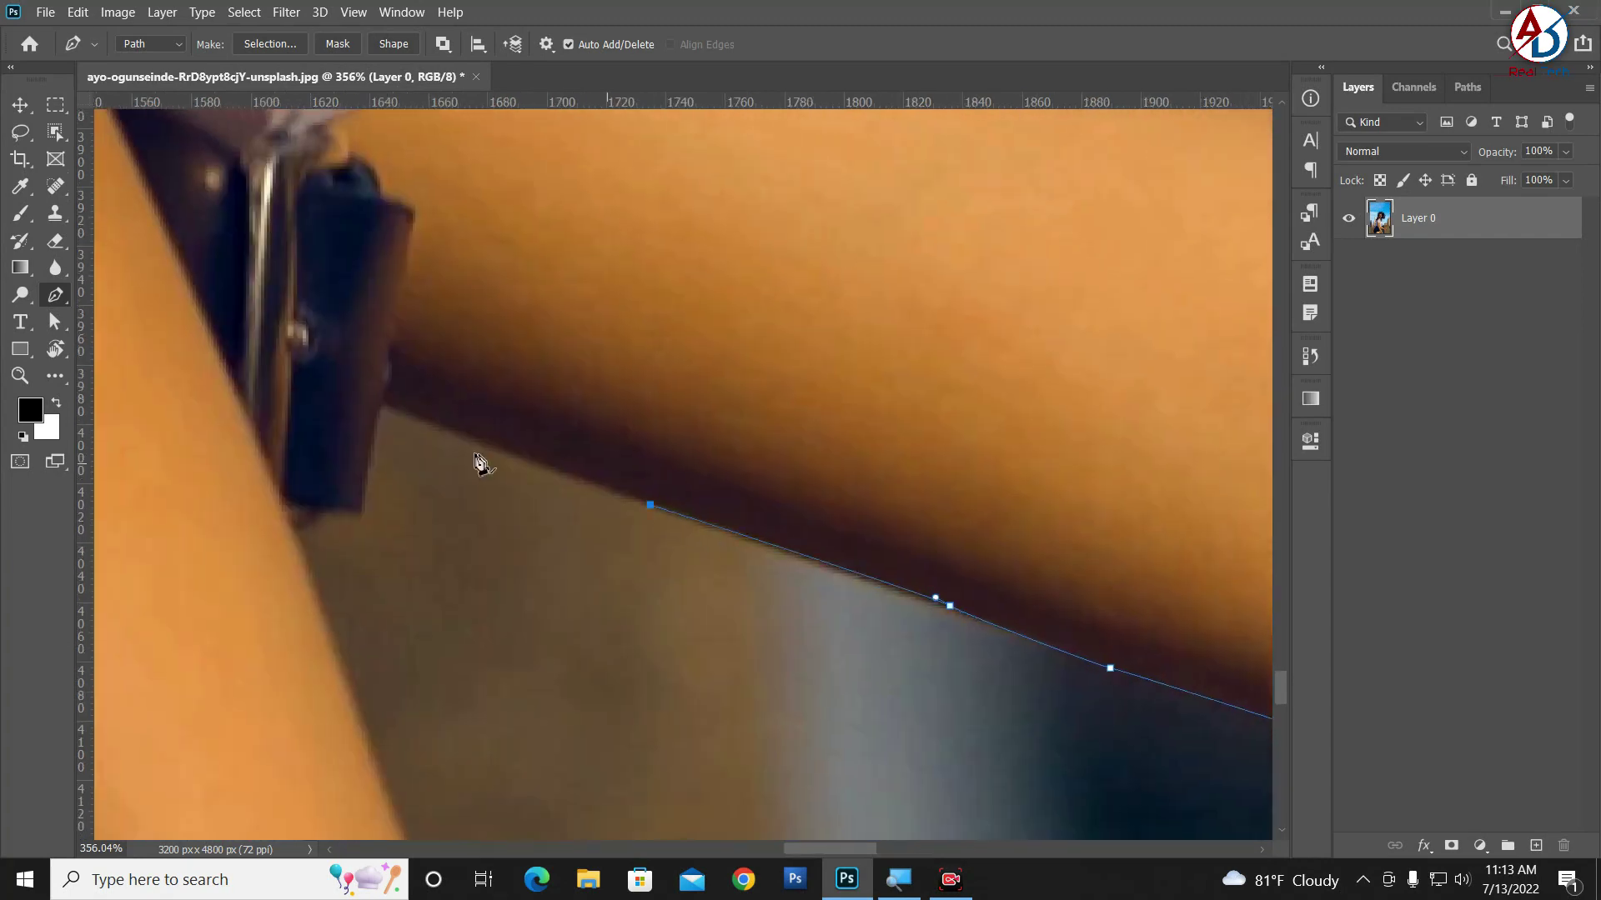
Step: Zoom out and convert the finished pen outline into a selection with Ctrl+Enter
scroll(381, 417, "down", 2)
scroll(379, 431, "down", 3)
scroll(458, 493, "up", 3)
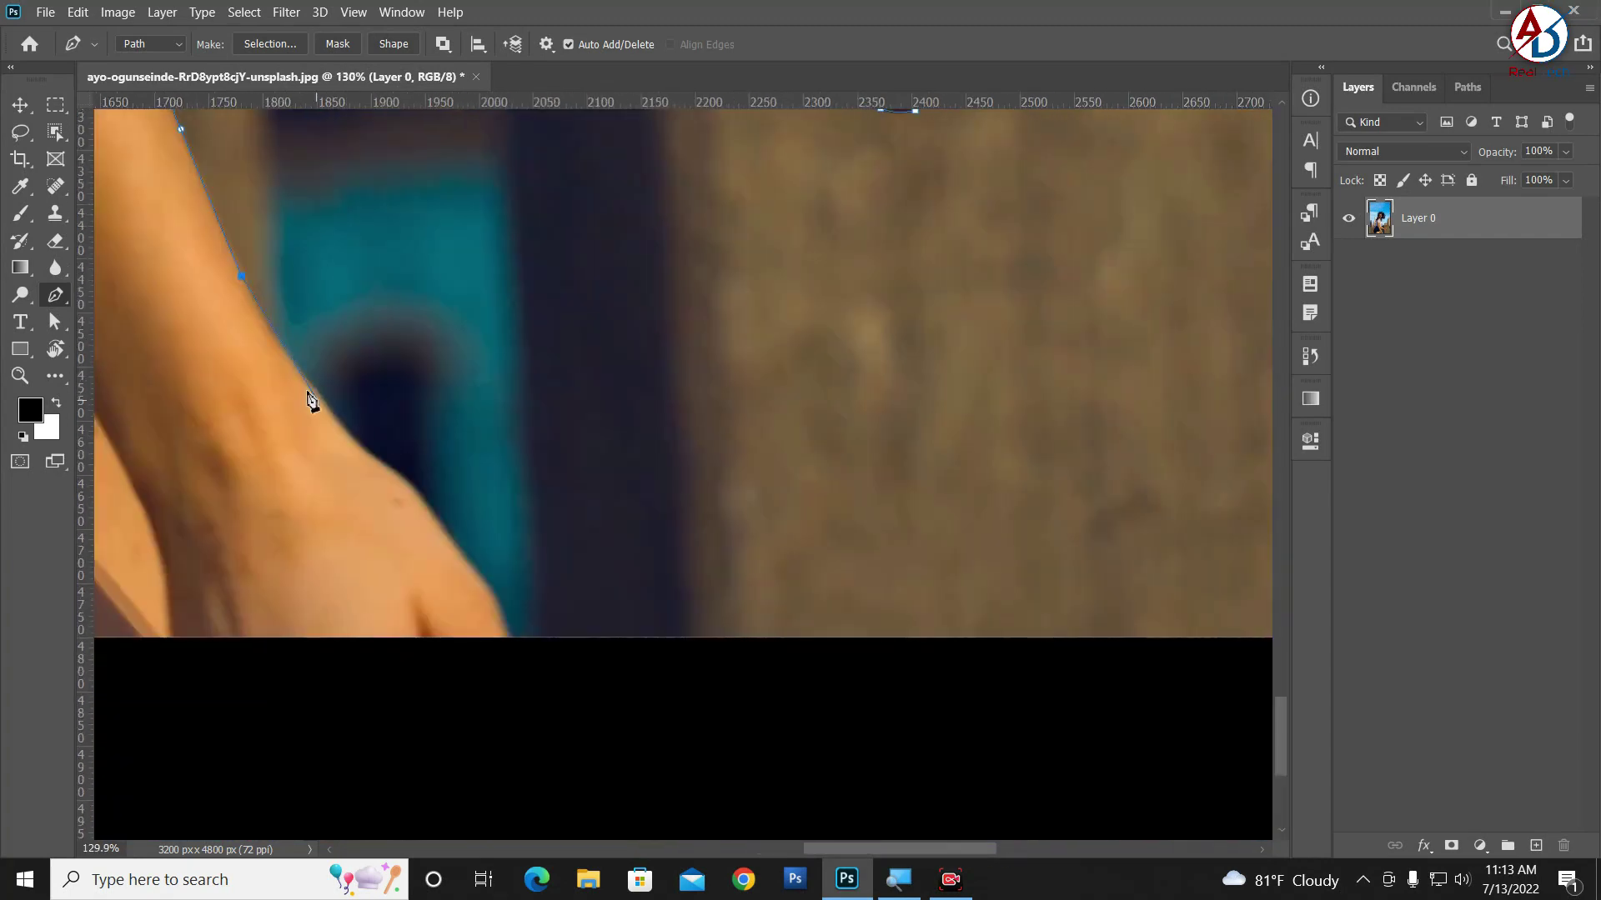
scroll(525, 600, "down", 3)
scroll(543, 553, "down", 3)
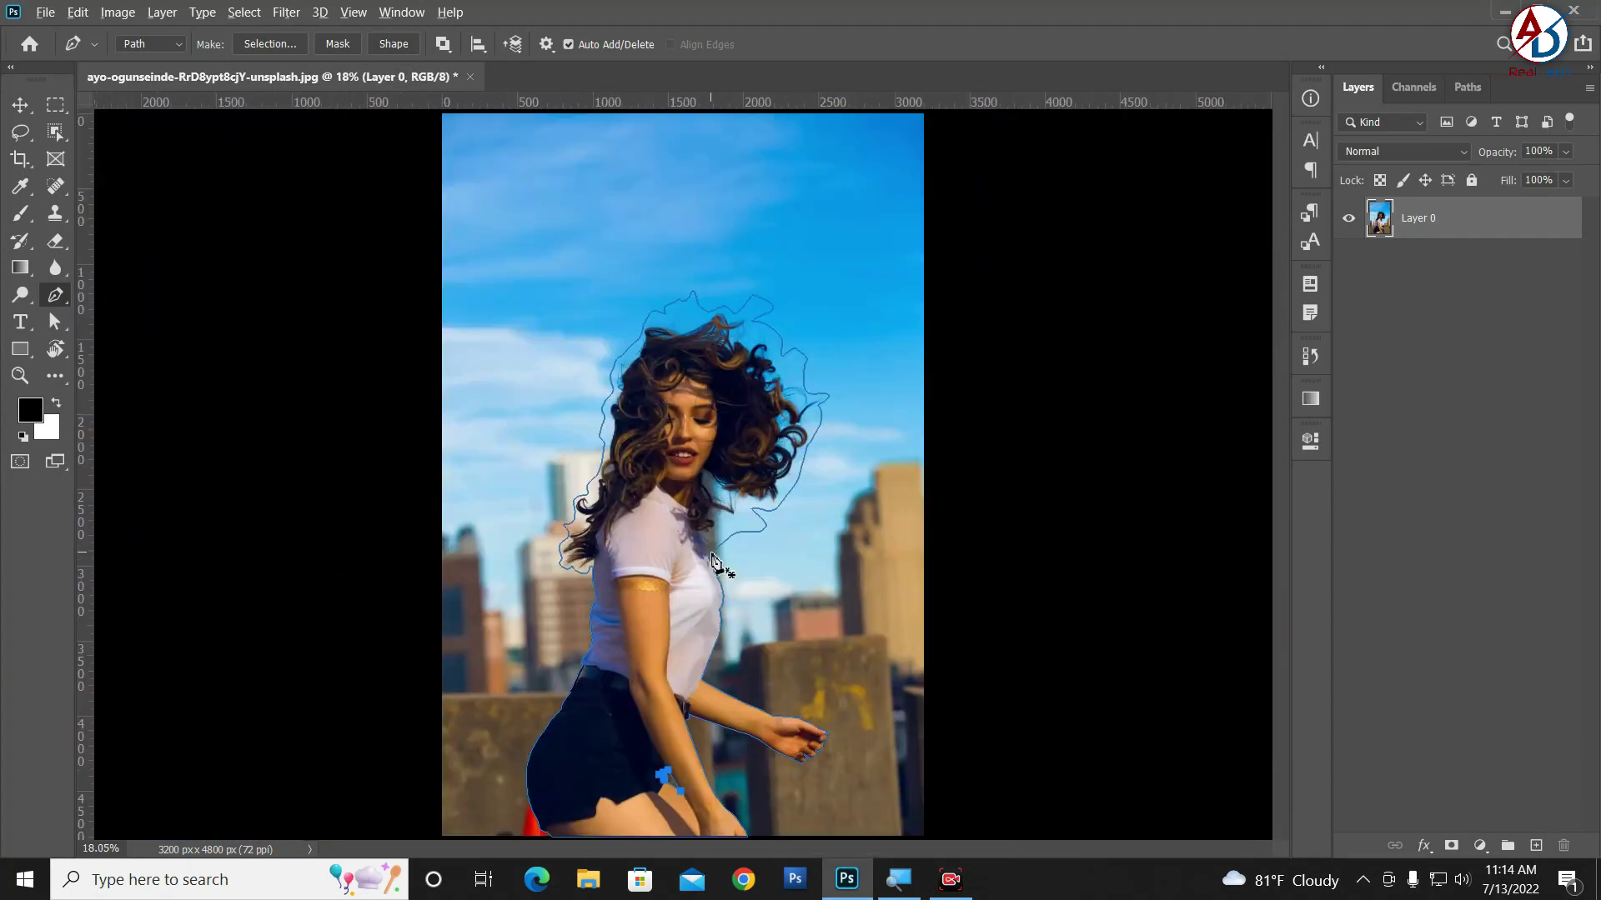
scroll(724, 569, "down", 2)
scroll(724, 568, "up", 2)
scroll(724, 568, "down", 1)
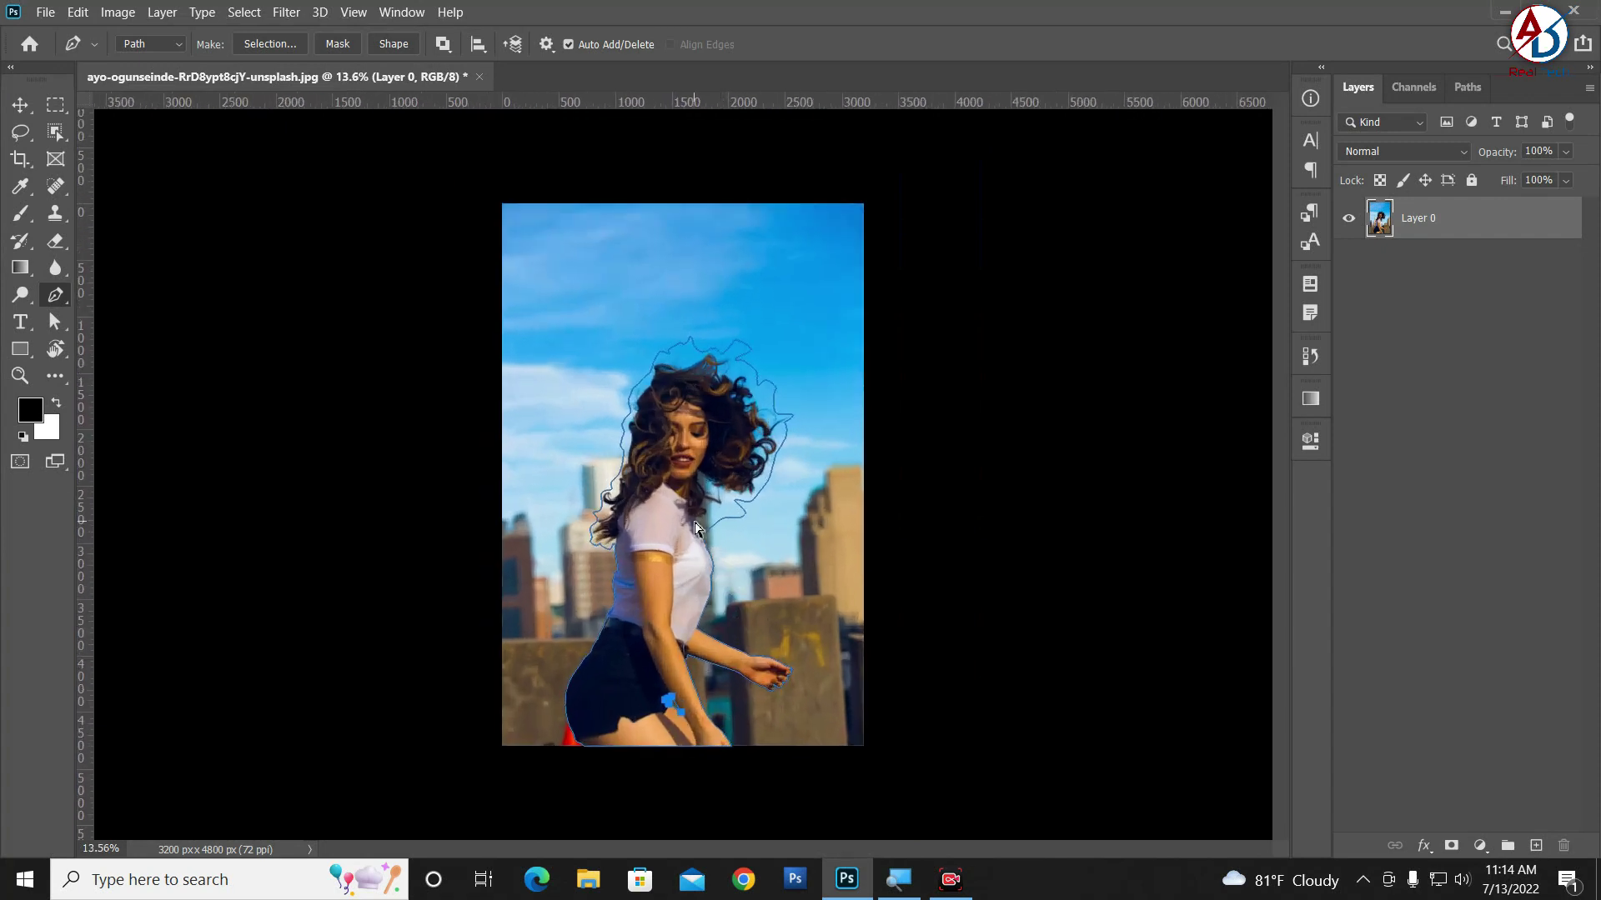
key("ctrl+Return")
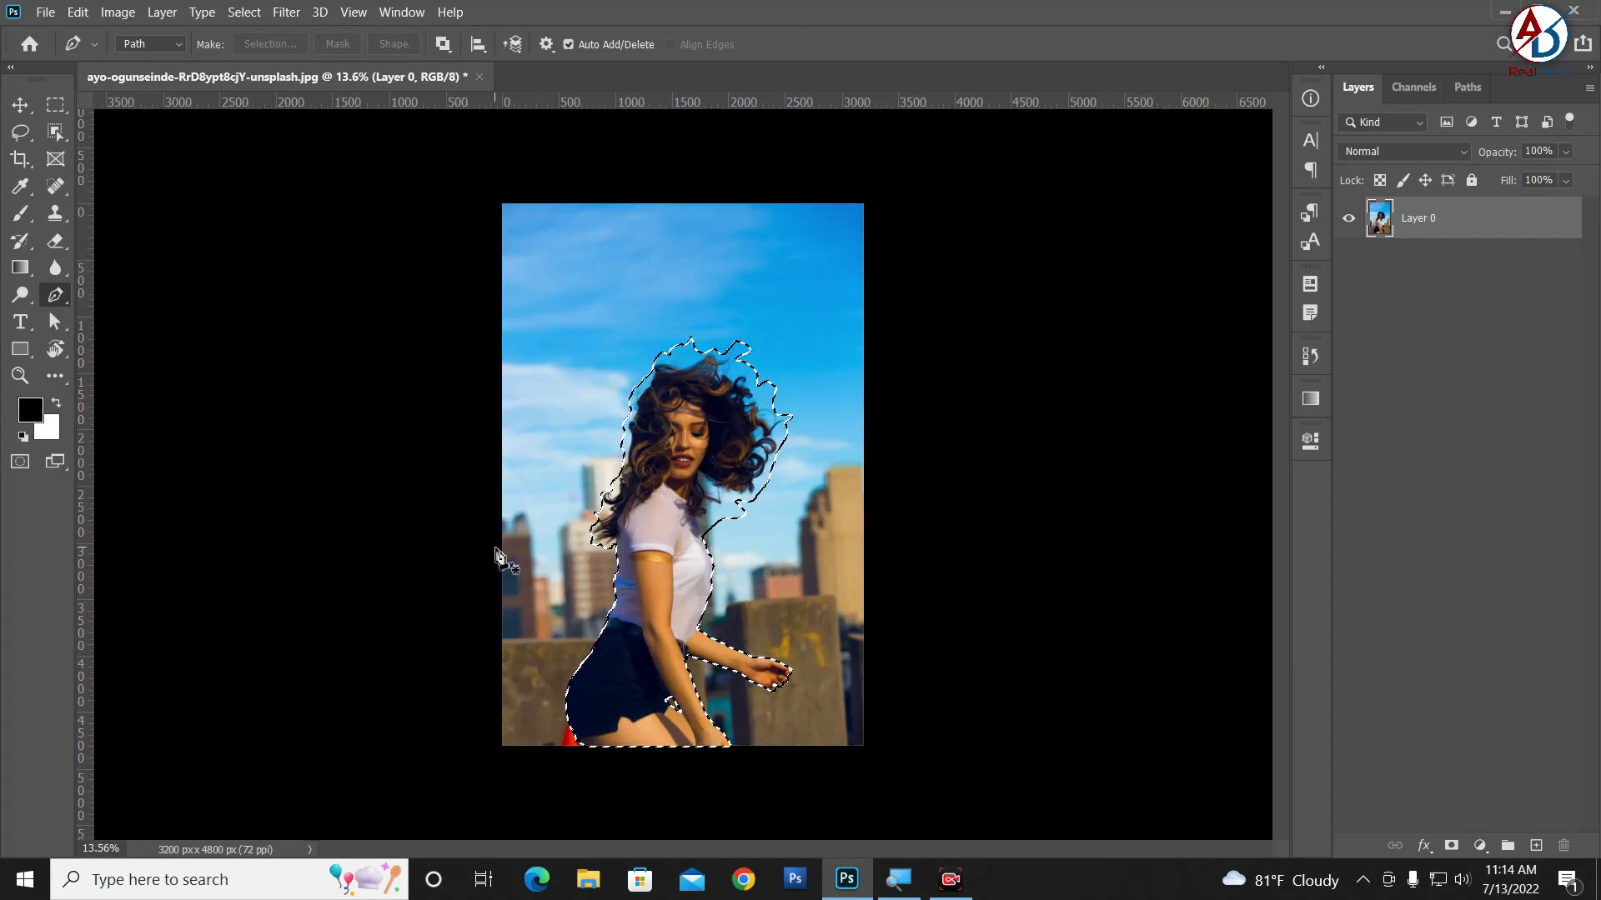
scroll(498, 557, "up", 3)
scroll(498, 557, "down", 2)
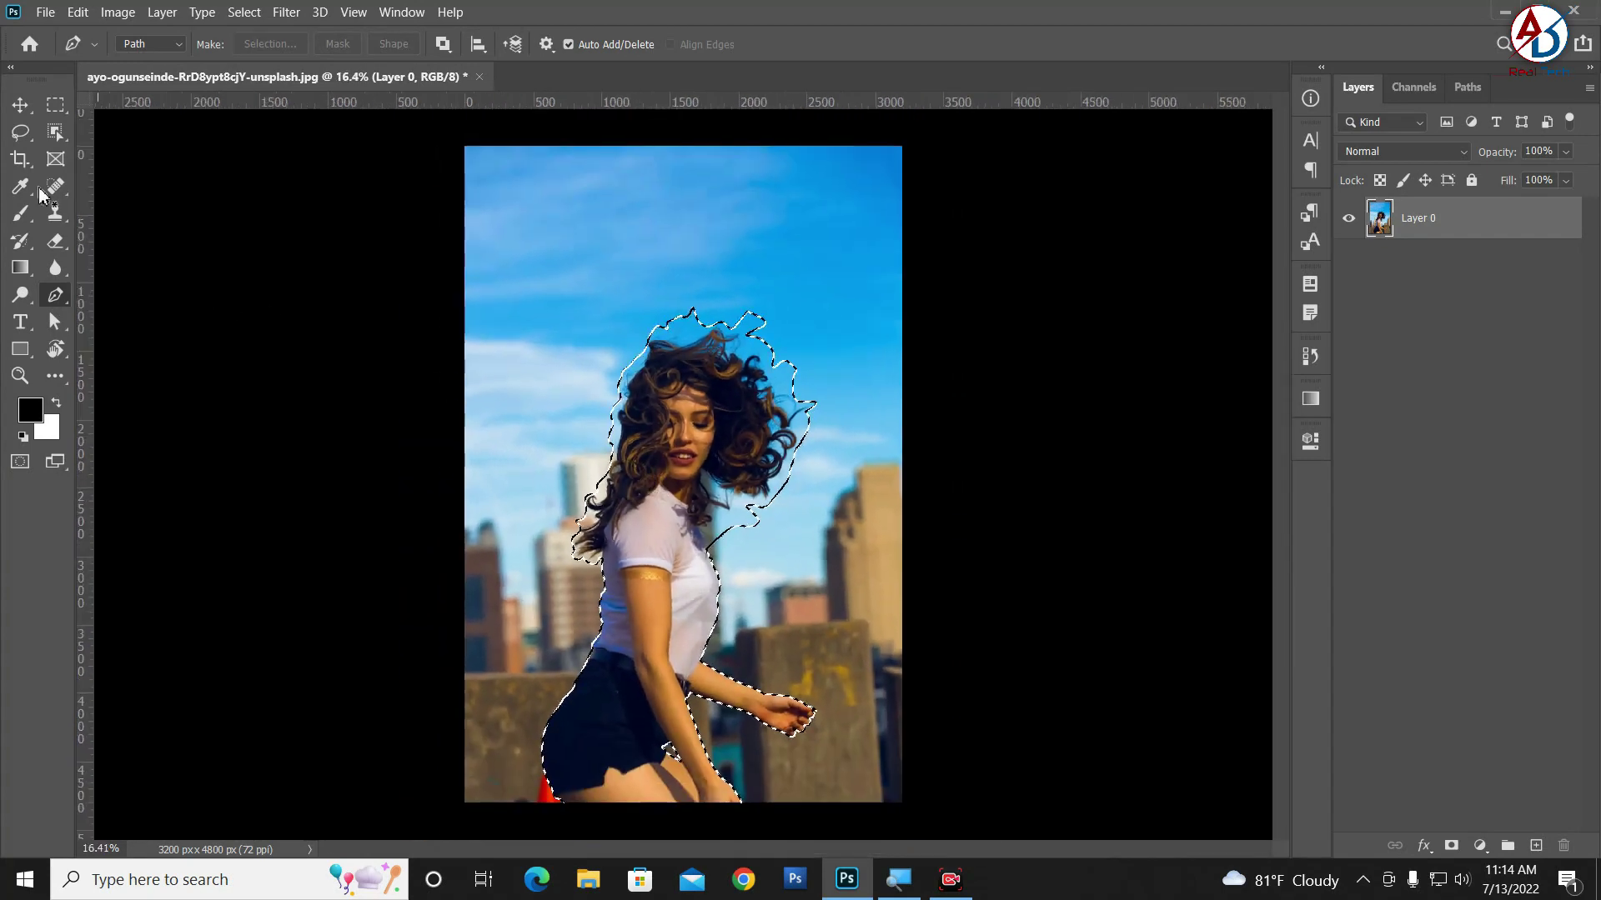
Step: Keep the Object Selection tool active and enter the Select and Mask workspace
left_click(57, 136)
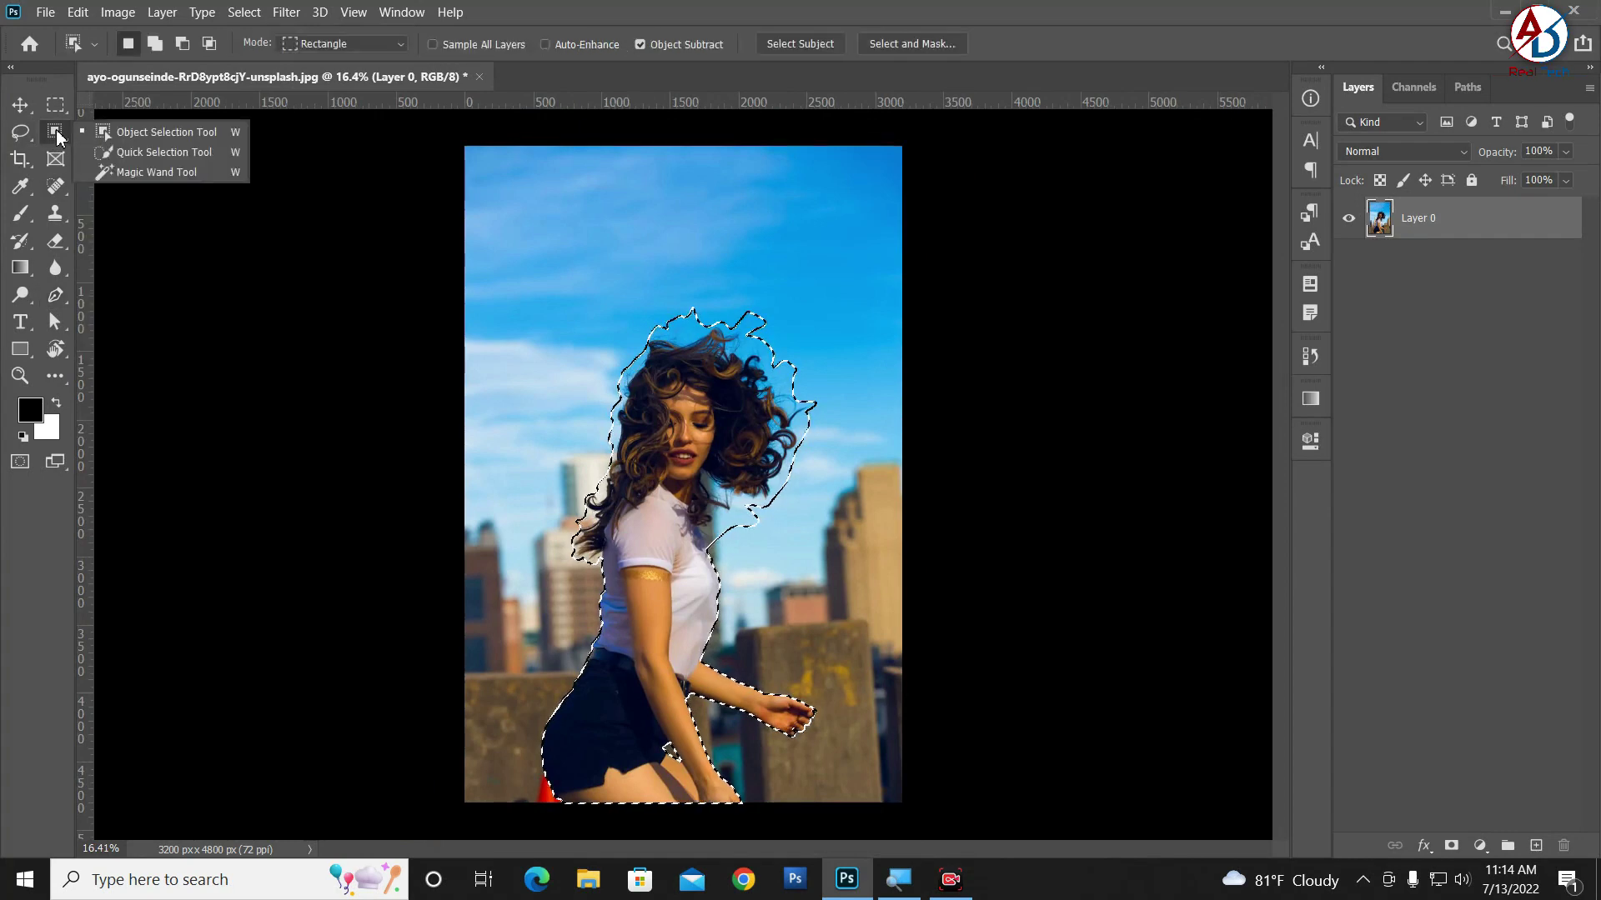
left_click(146, 133)
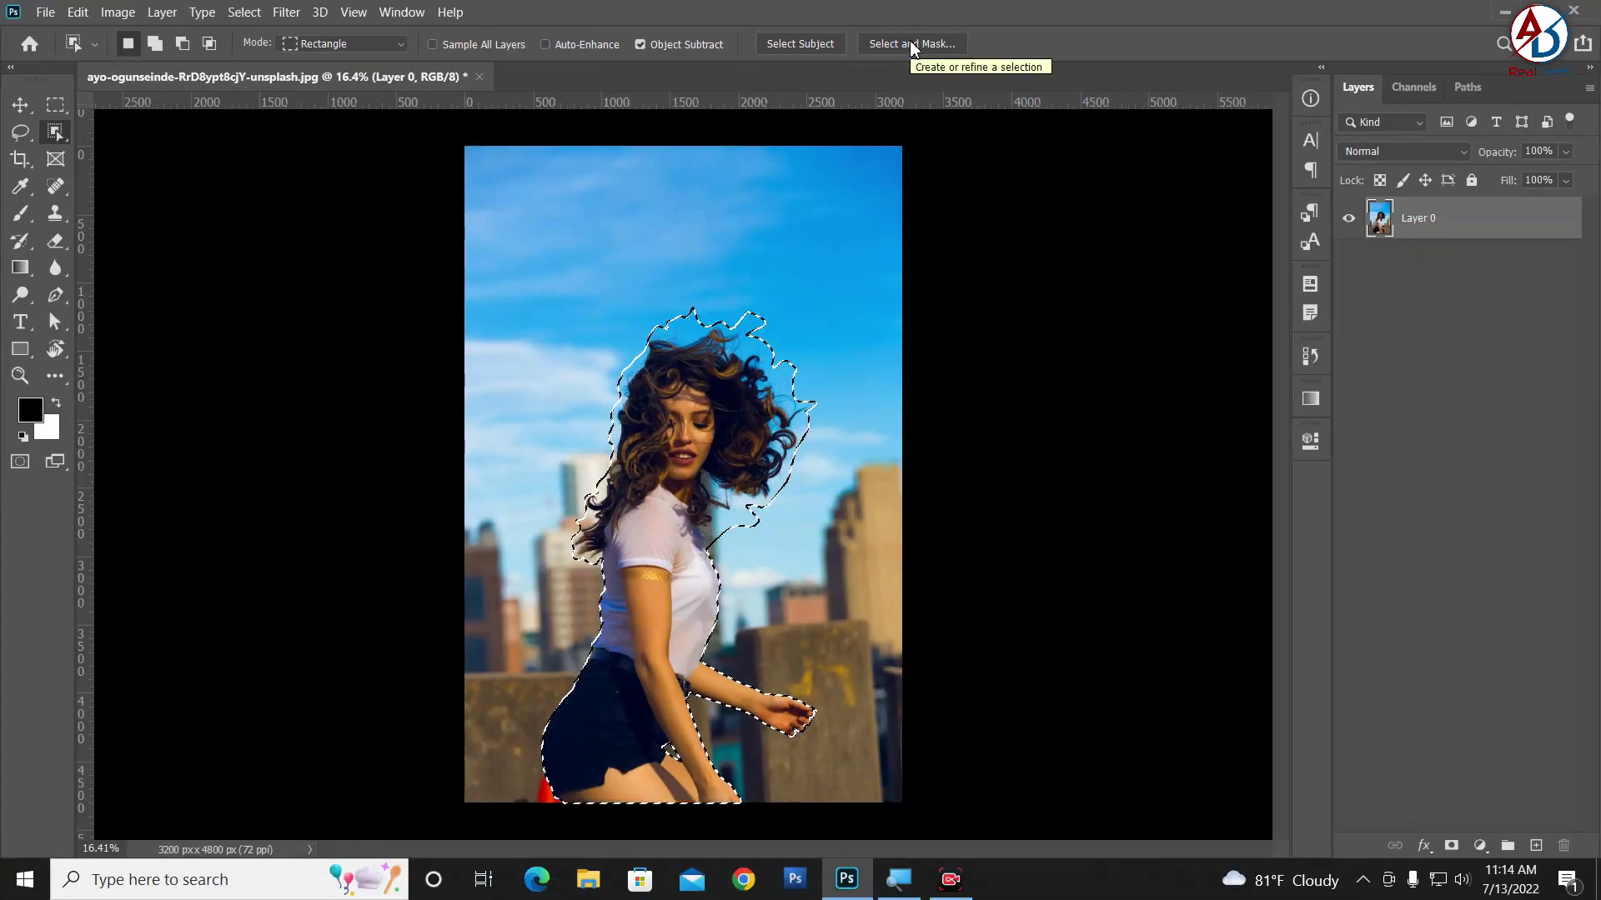
left_click(911, 45)
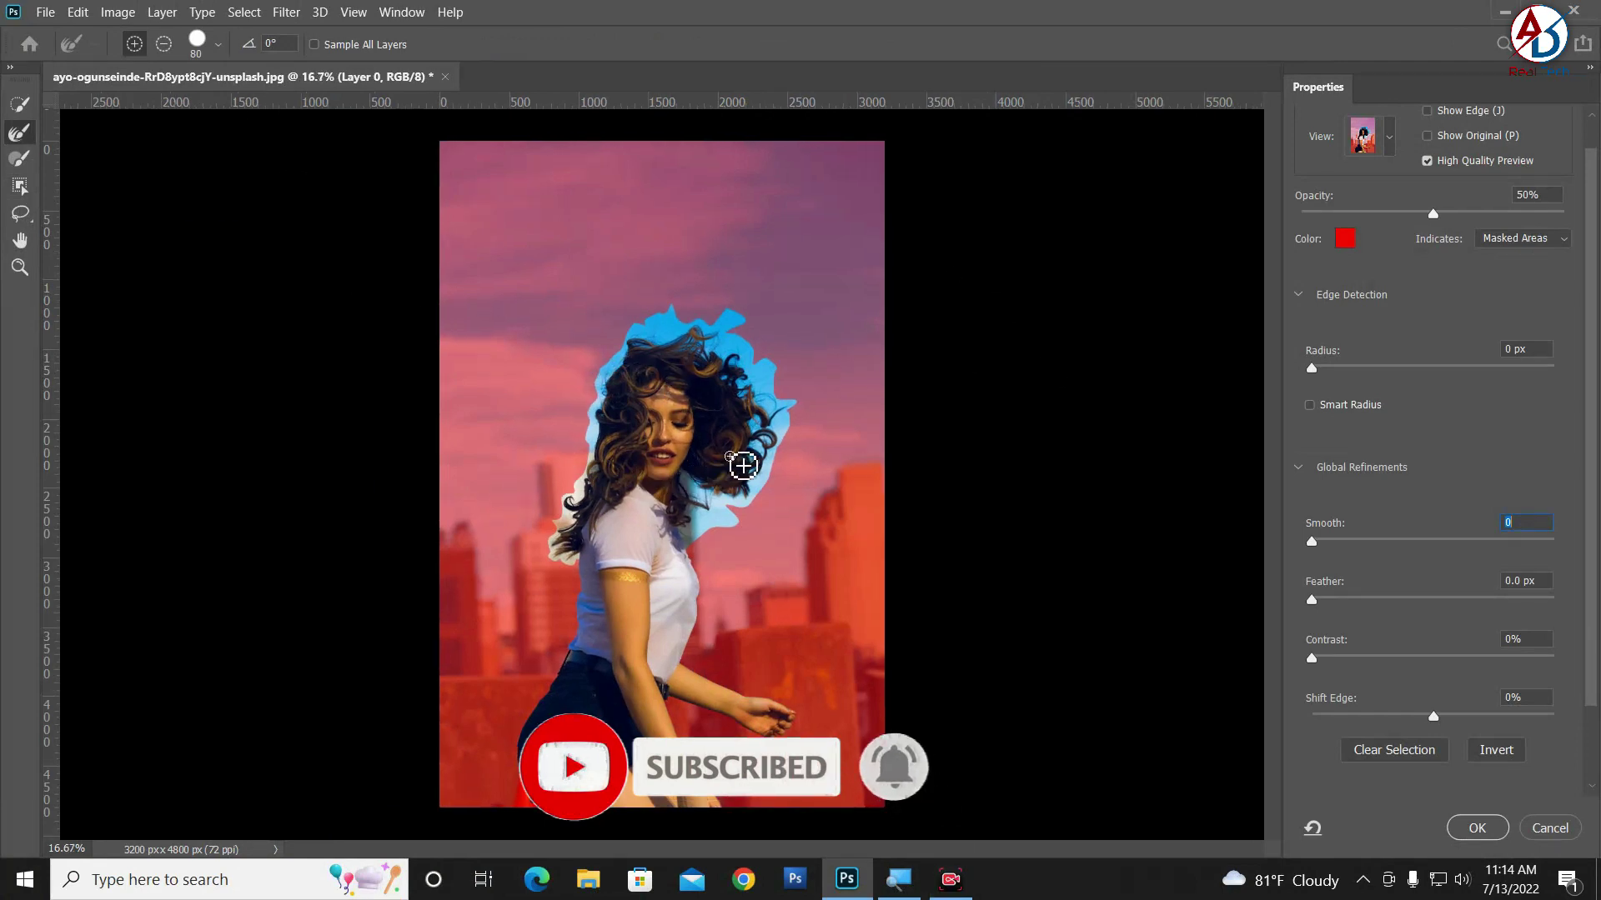
Step: Preview On Black and Marching Ants, return to Overlay view, and disable High Quality Preview
key("ctrl+plus")
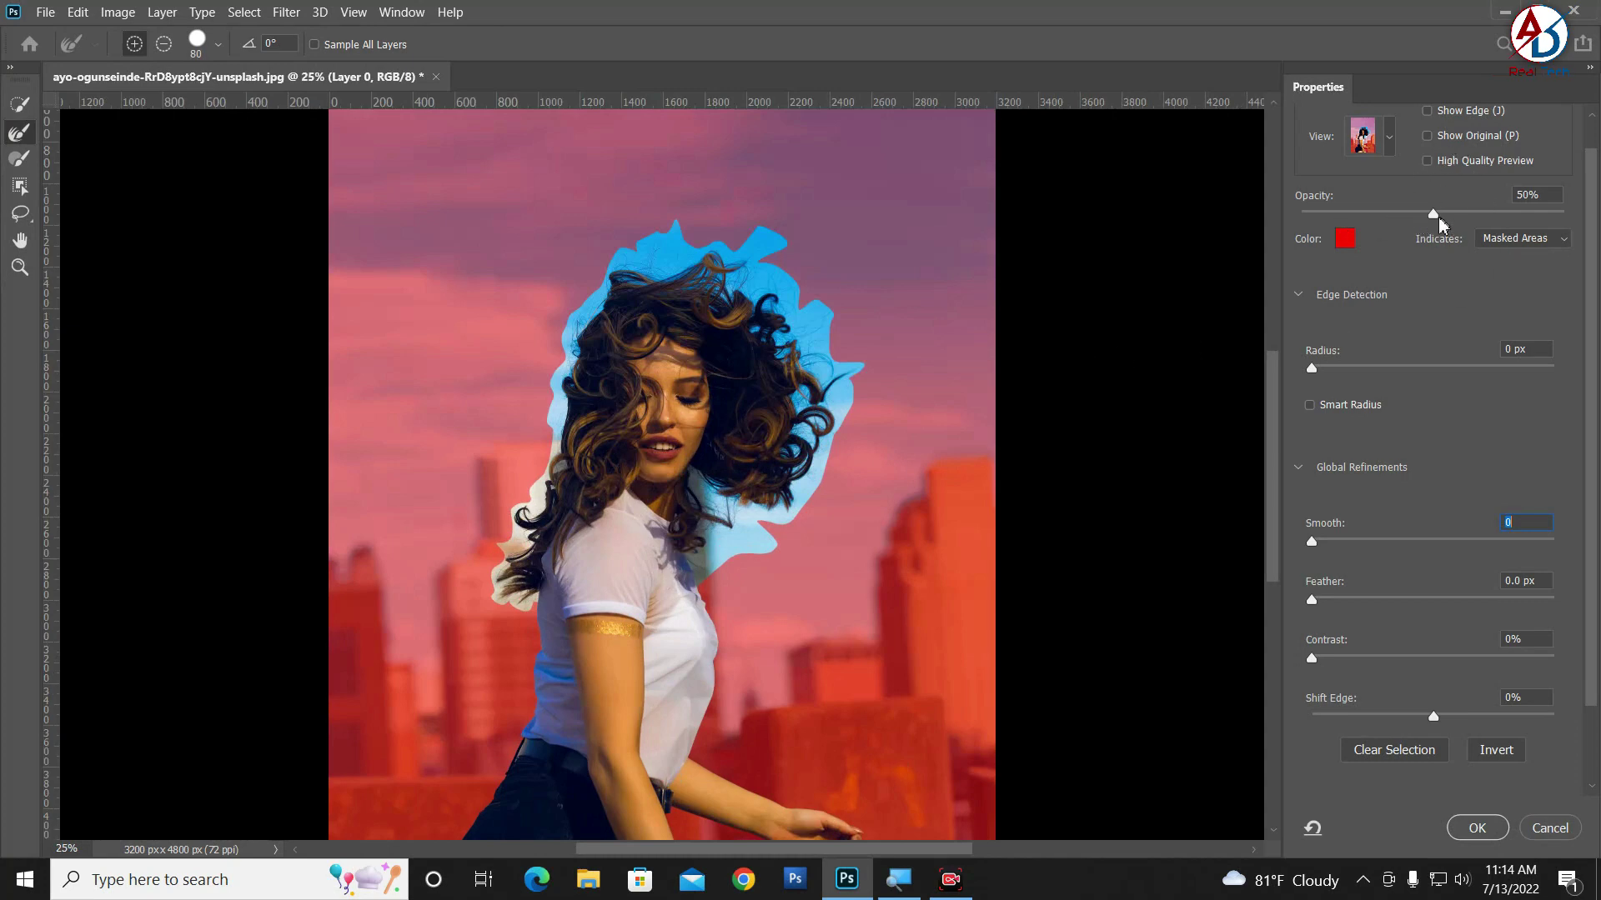
left_click(1389, 143)
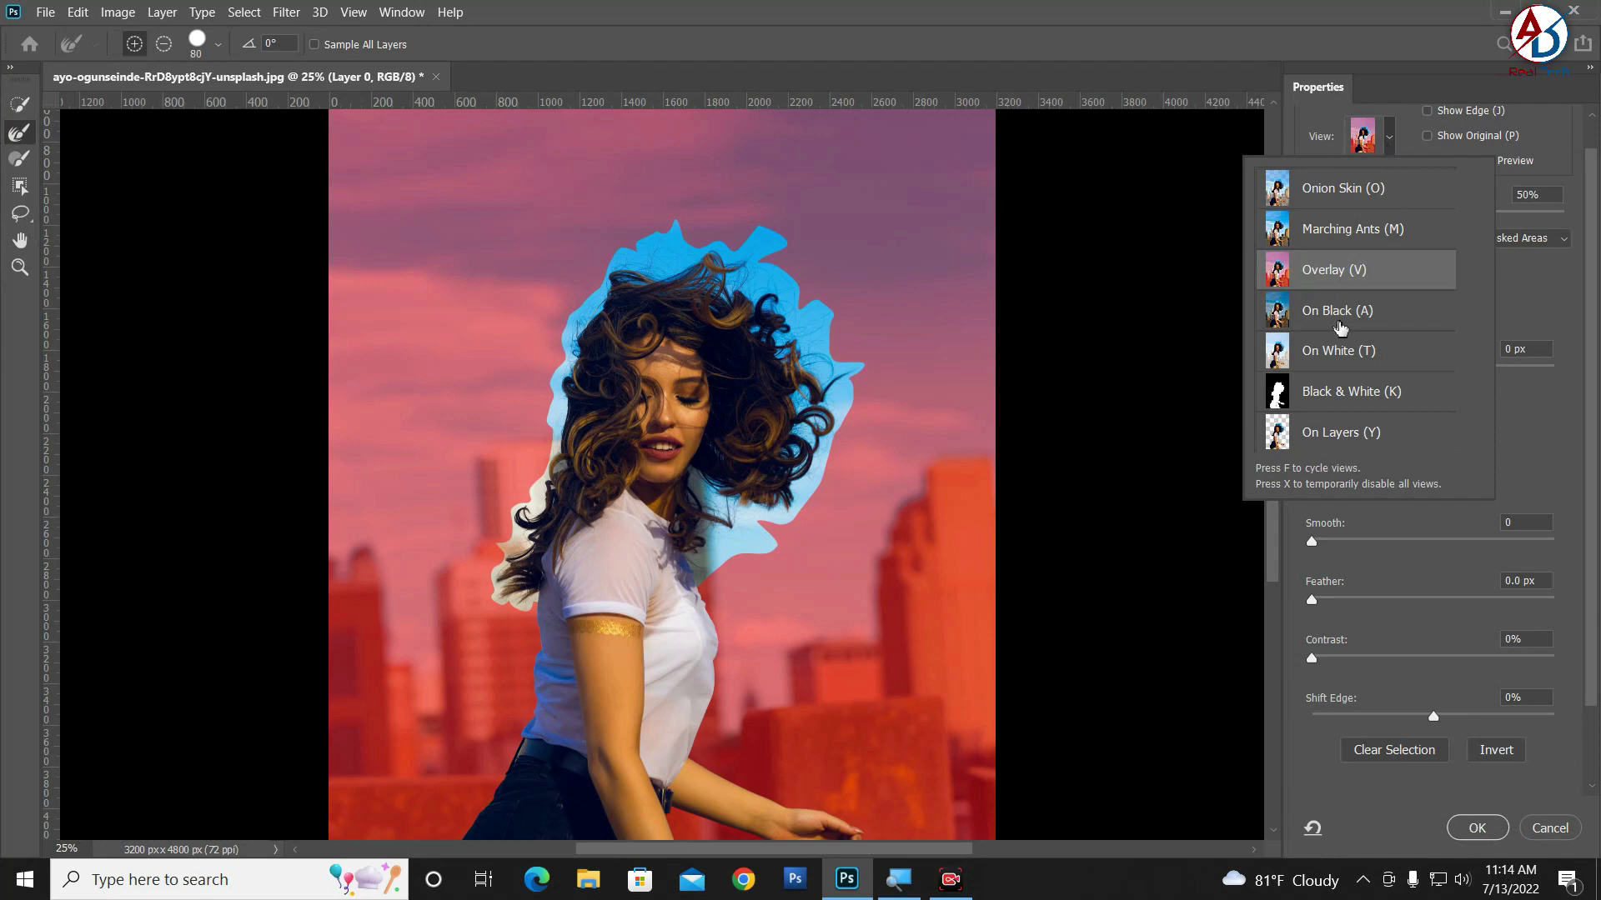
left_click(1340, 317)
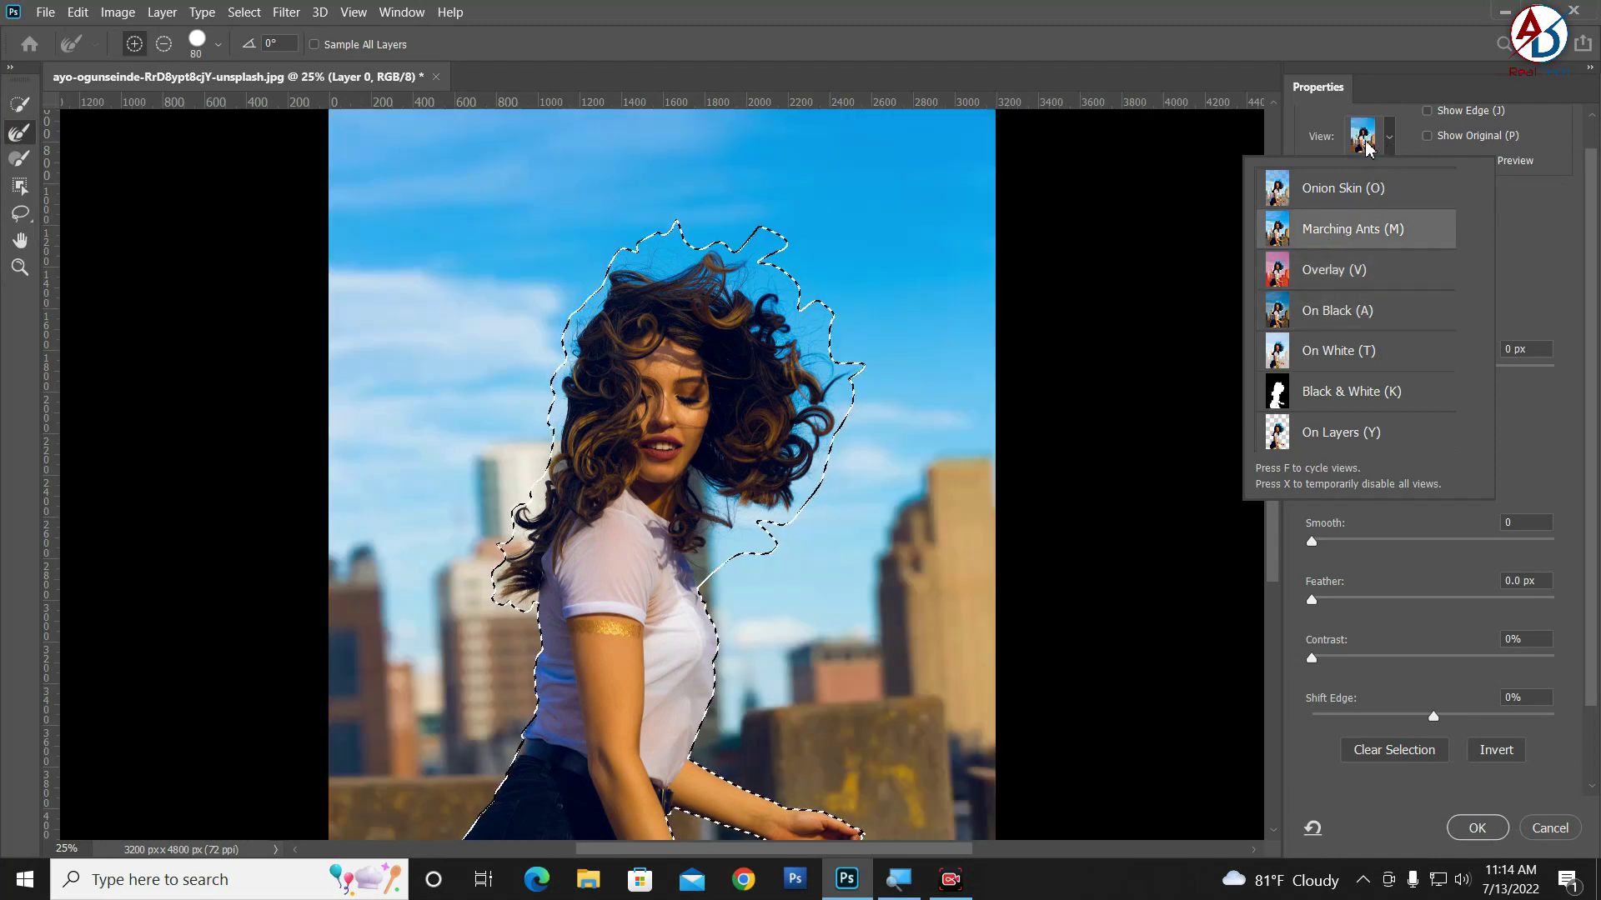
left_click(1390, 143)
left_click(1337, 279)
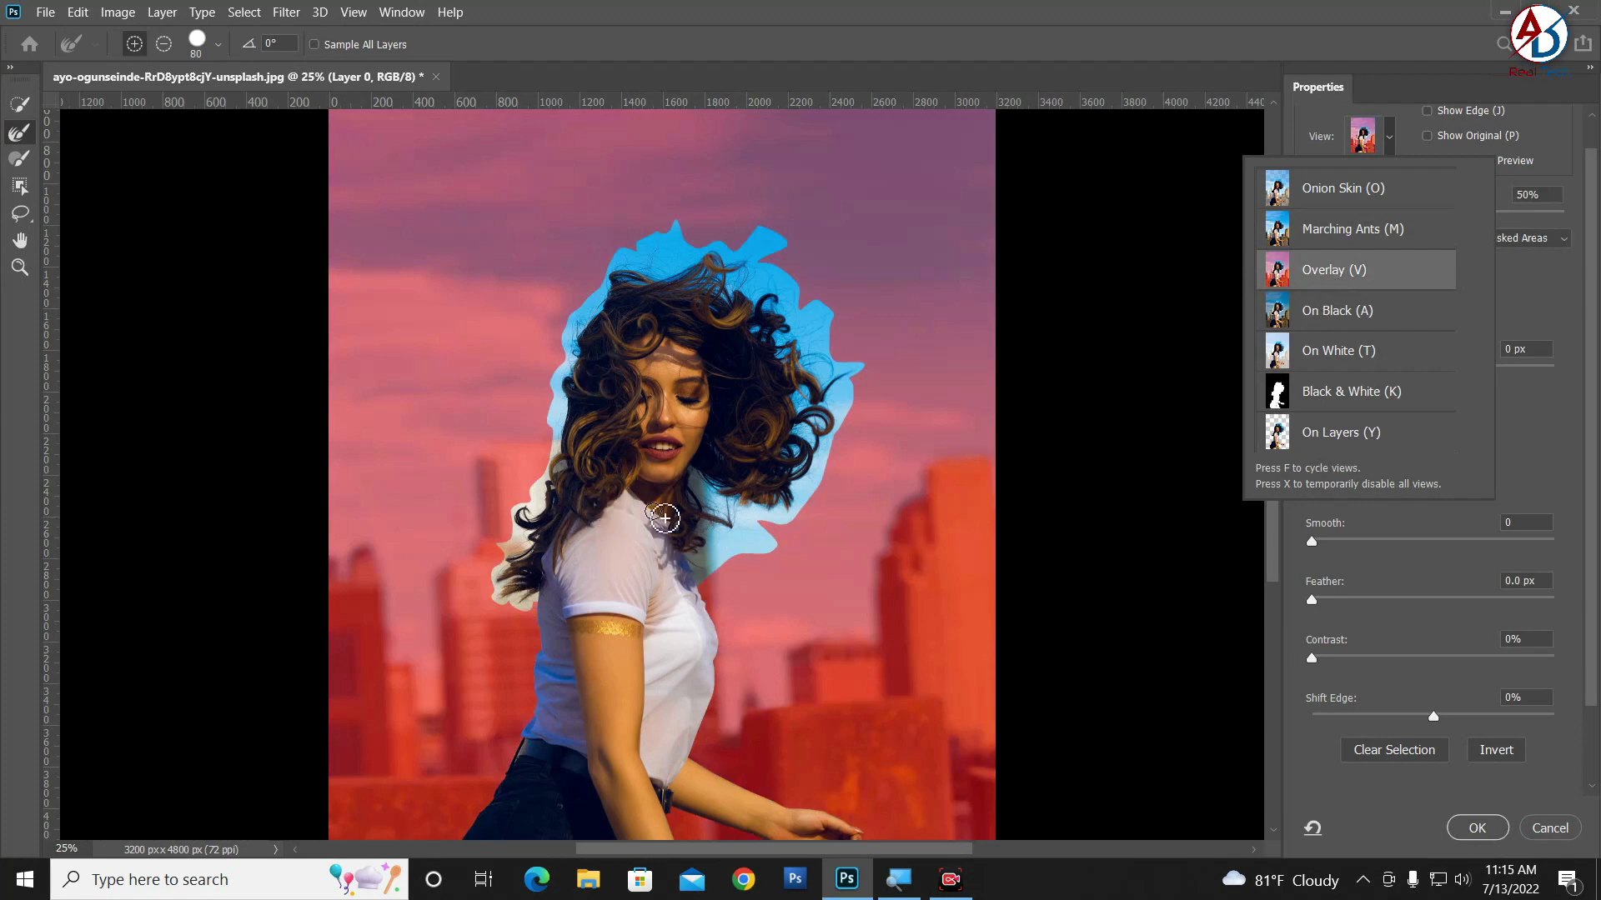
left_click(1568, 146)
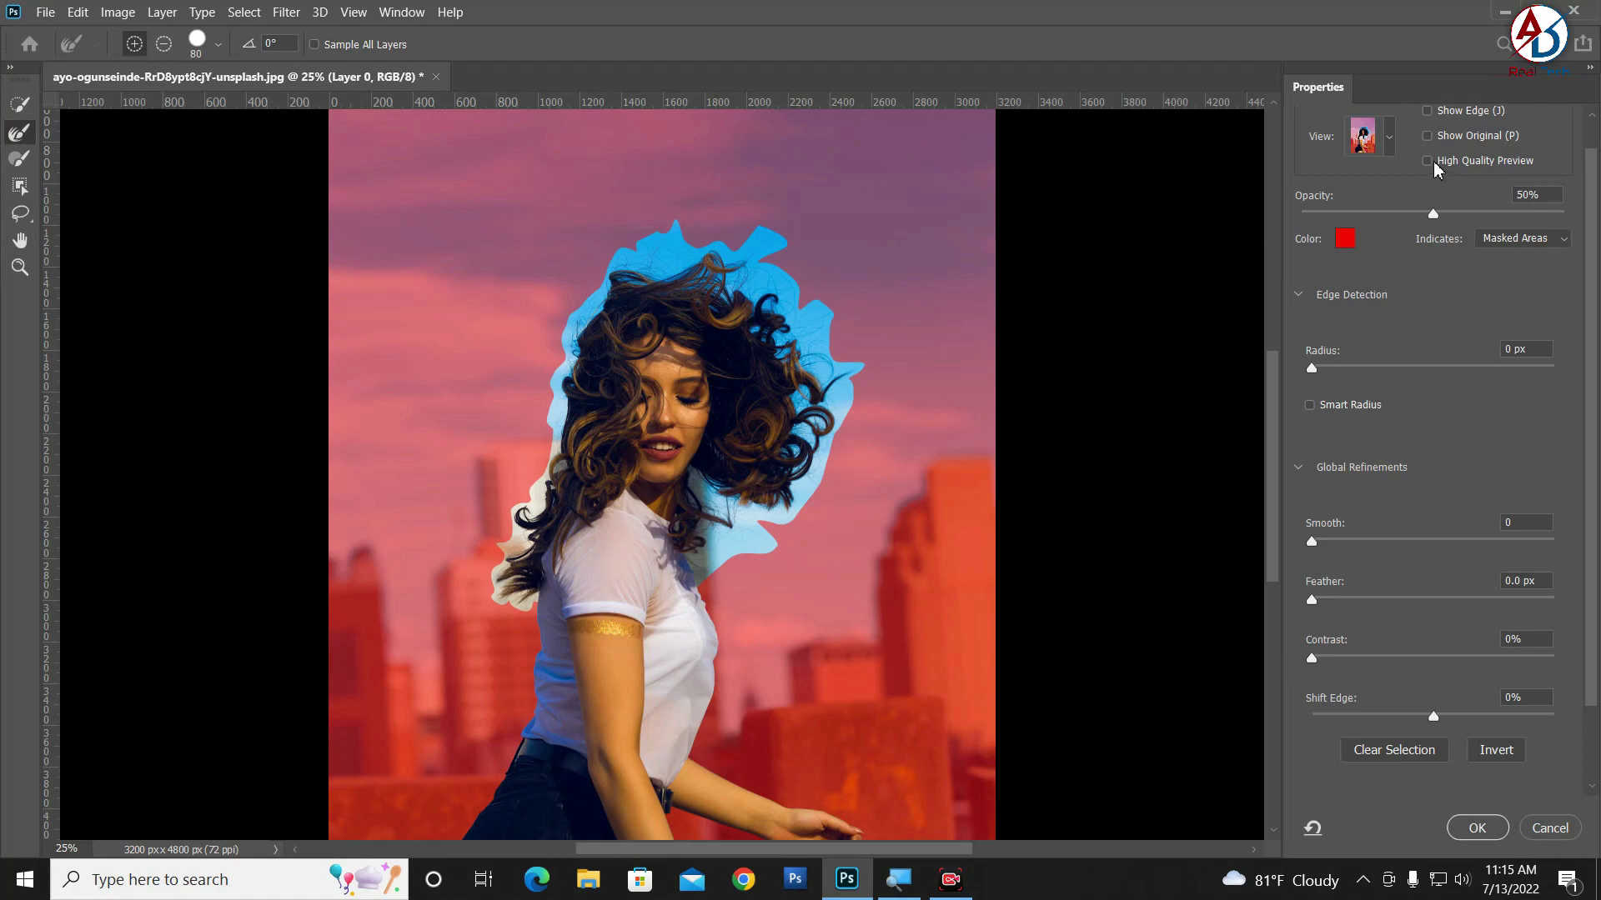
left_click(1434, 163)
Step: Set overlay opacity 54%, Radius 1 px, Smooth 1, Feather 0.2 px and Shift Edge 0%
left_click_drag(1417, 219, 1446, 227)
scroll(800, 554, "down", 2)
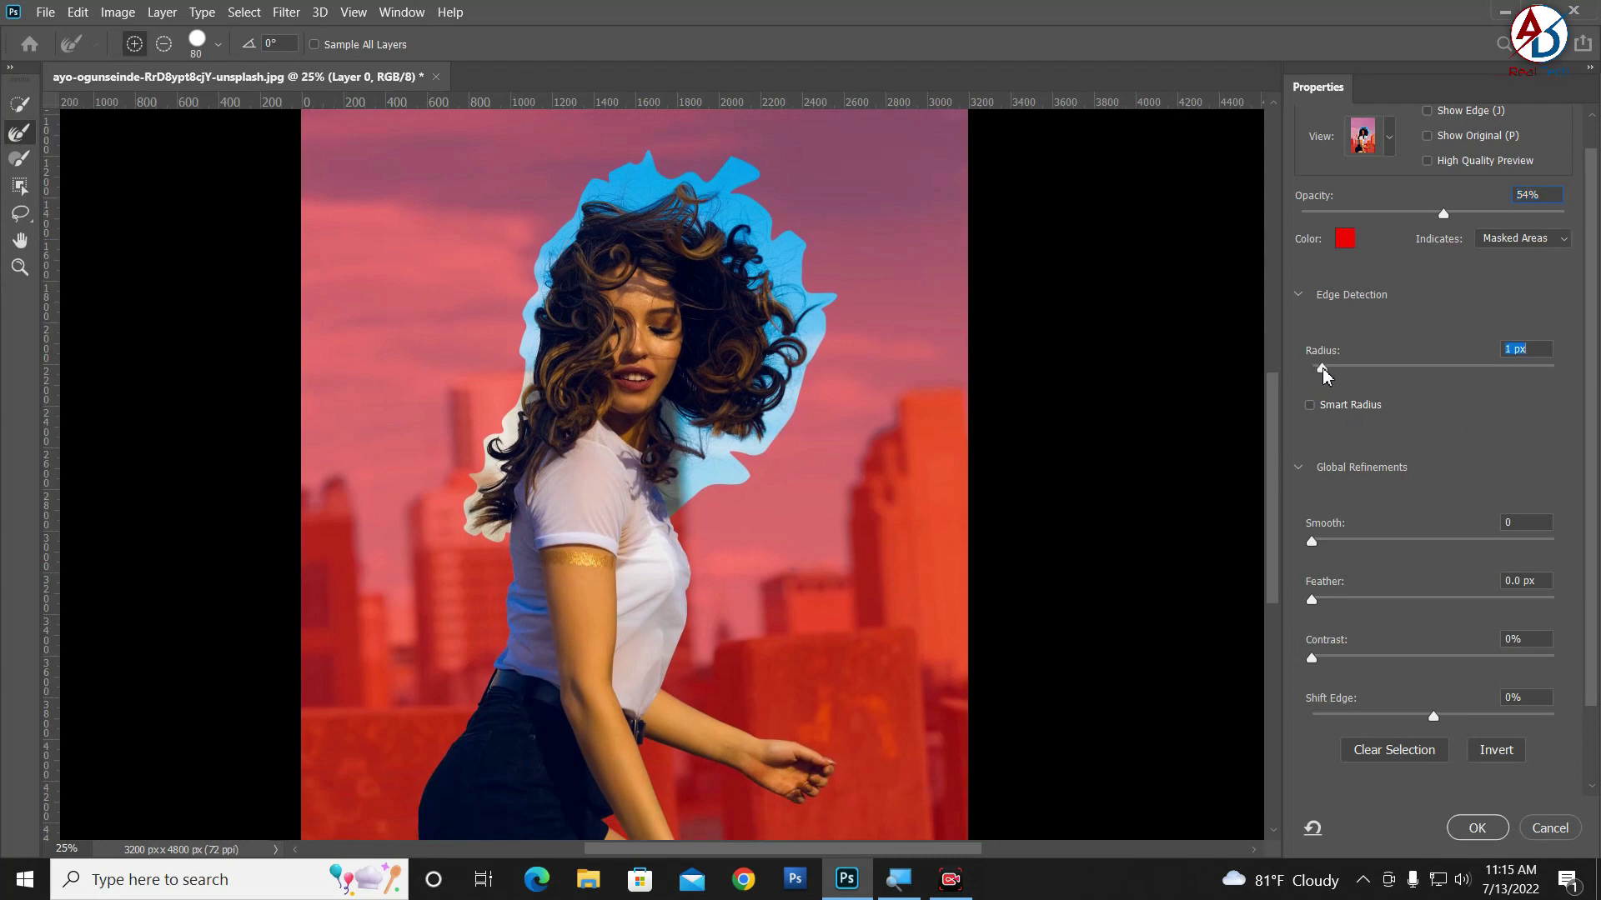
left_click(1311, 544)
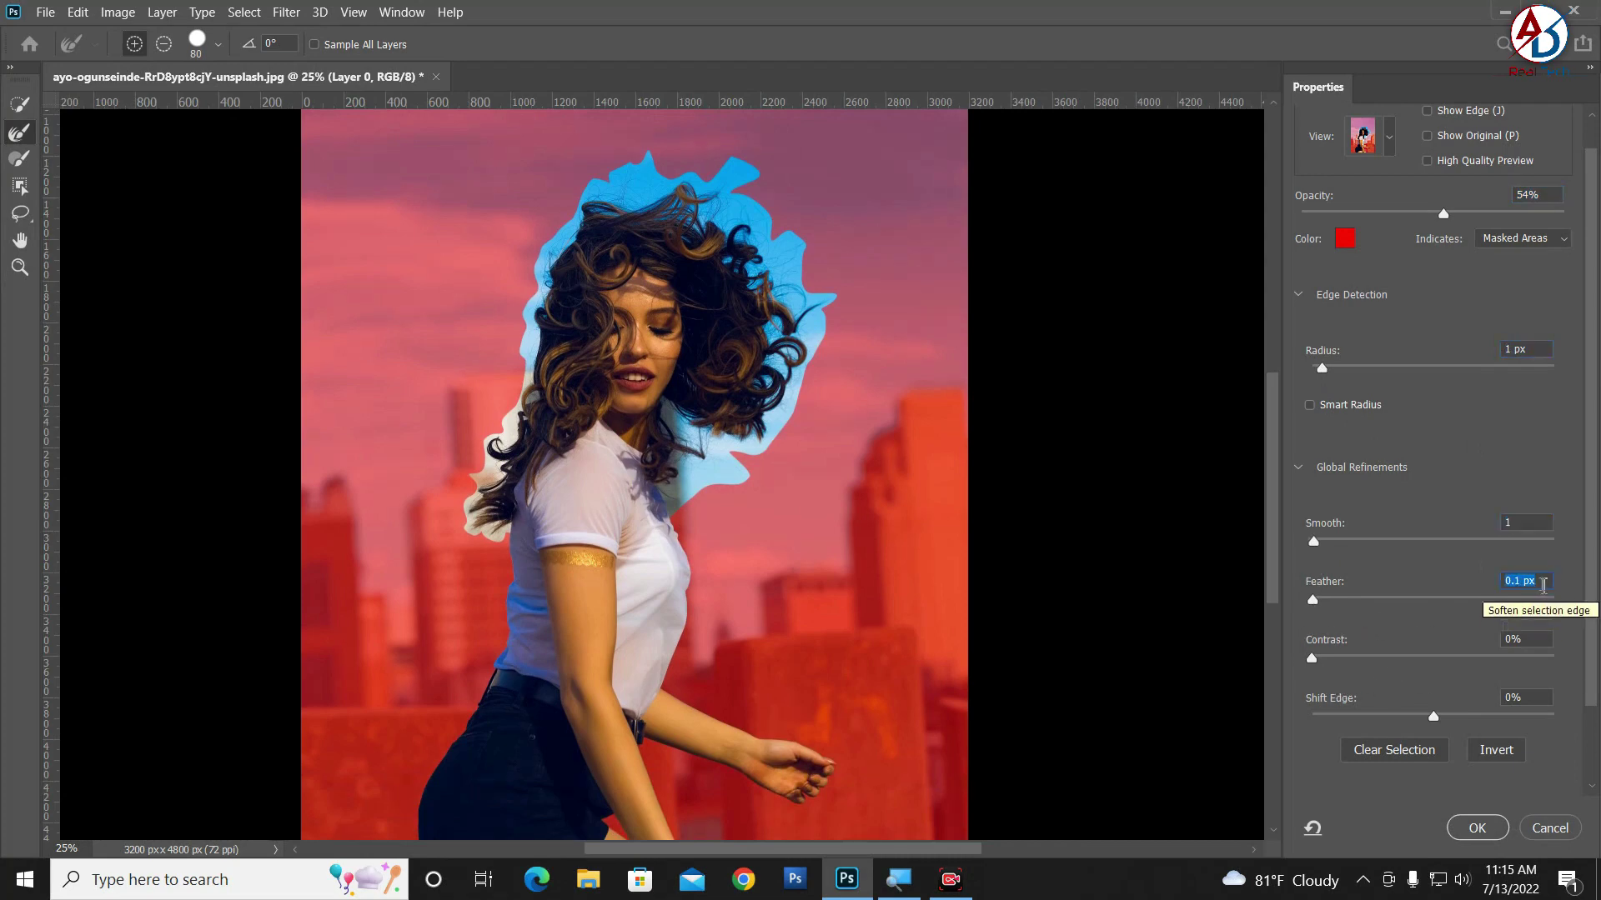
scroll(1438, 676, "down", 1)
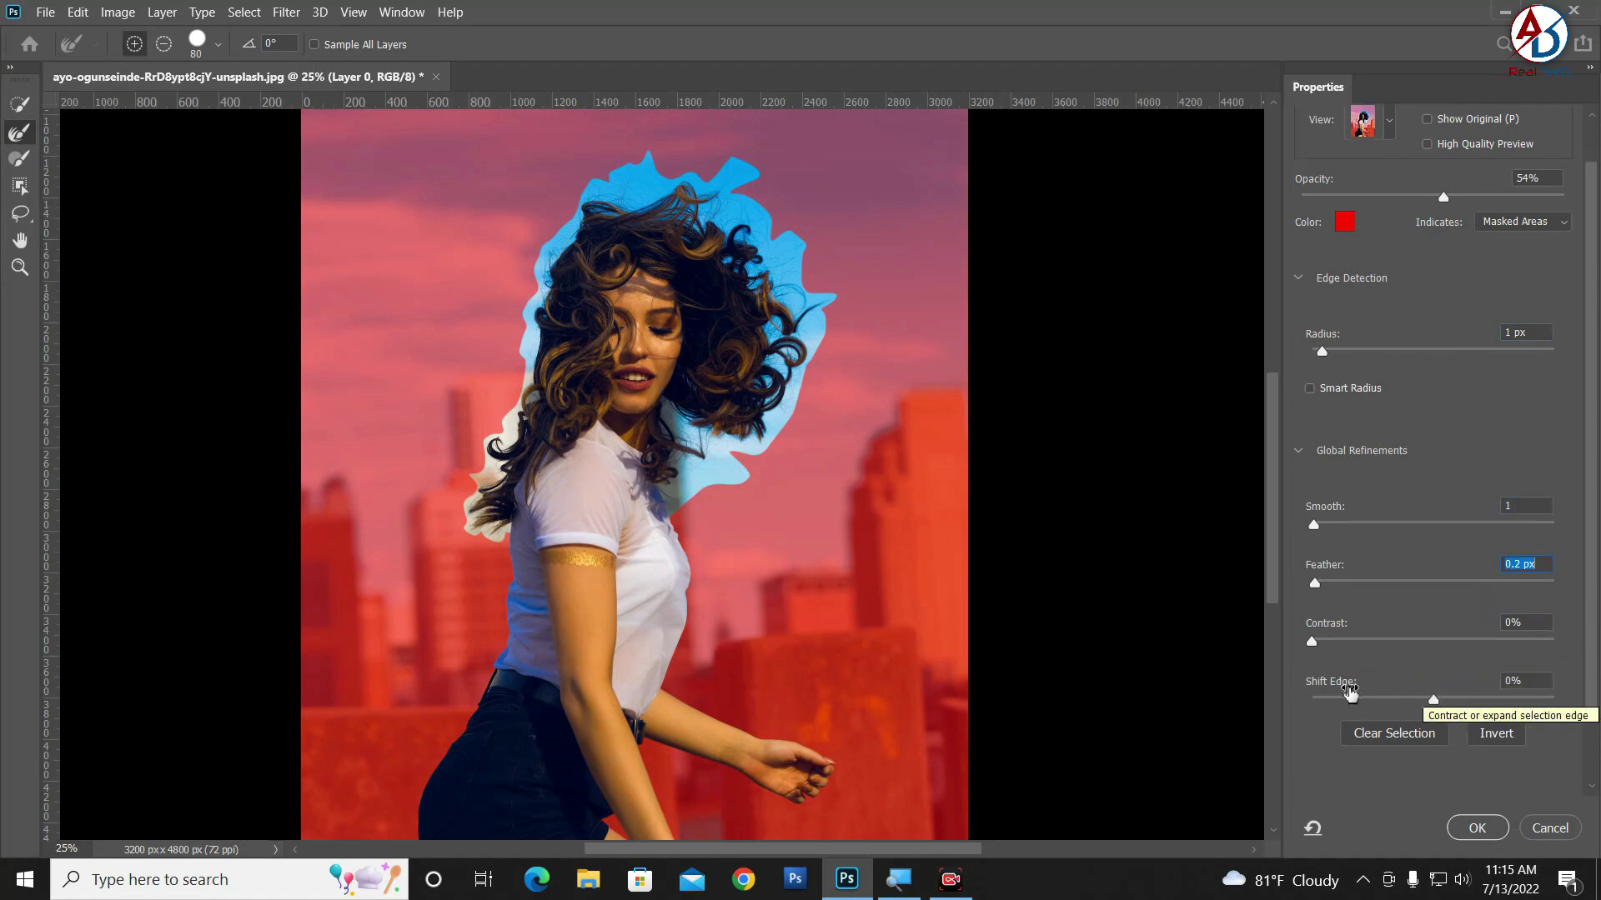
left_click(1532, 681)
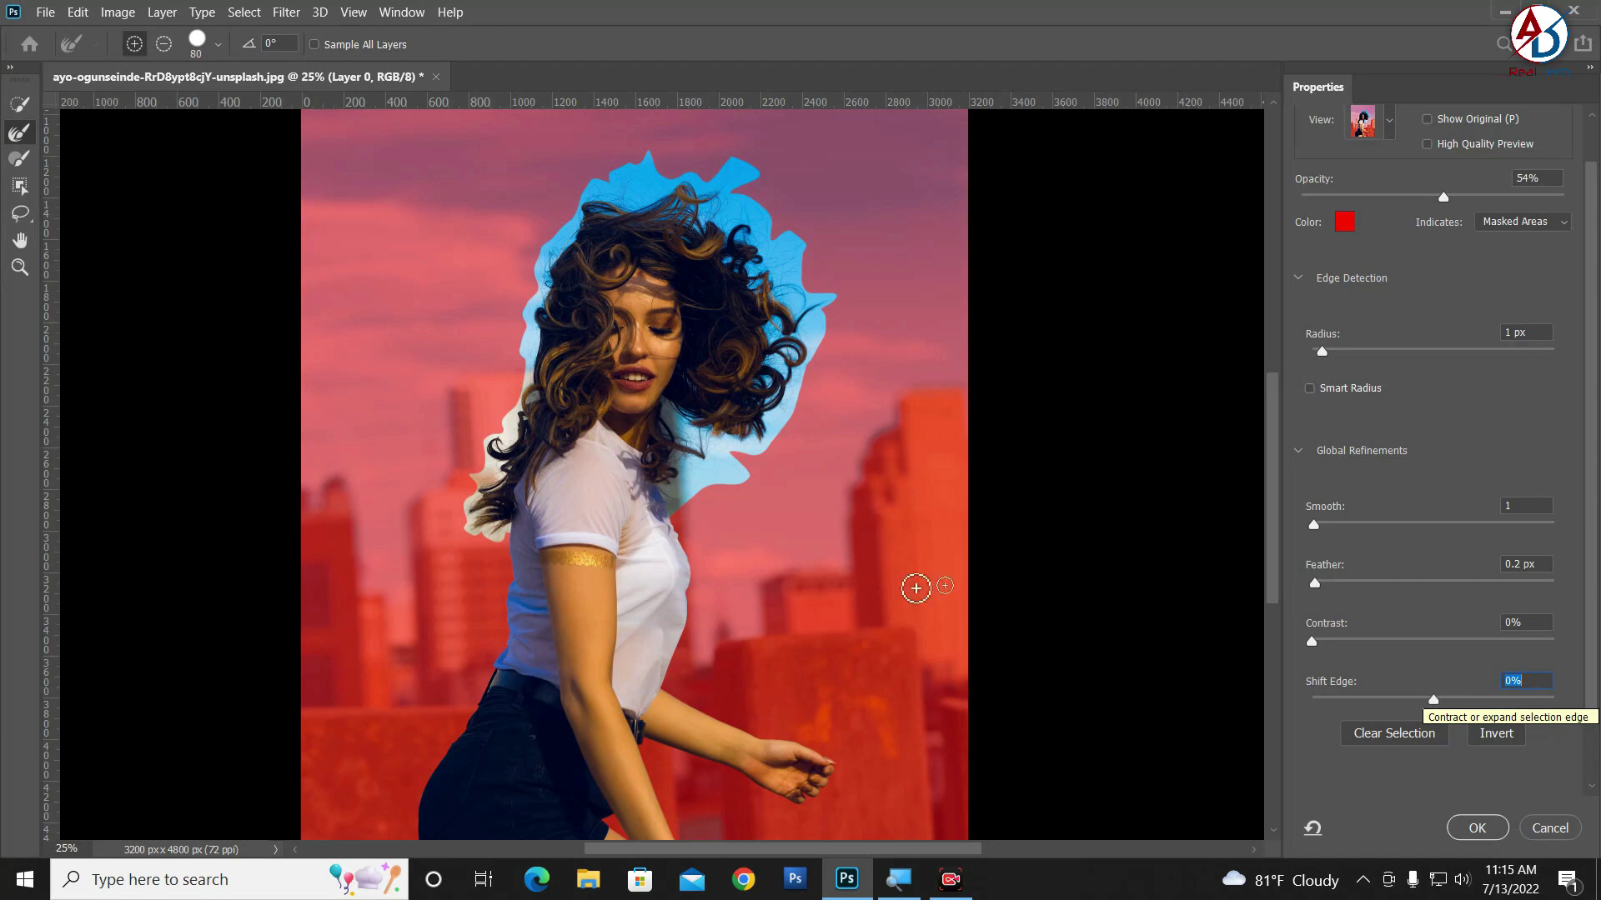
scroll(780, 572, "left", 3)
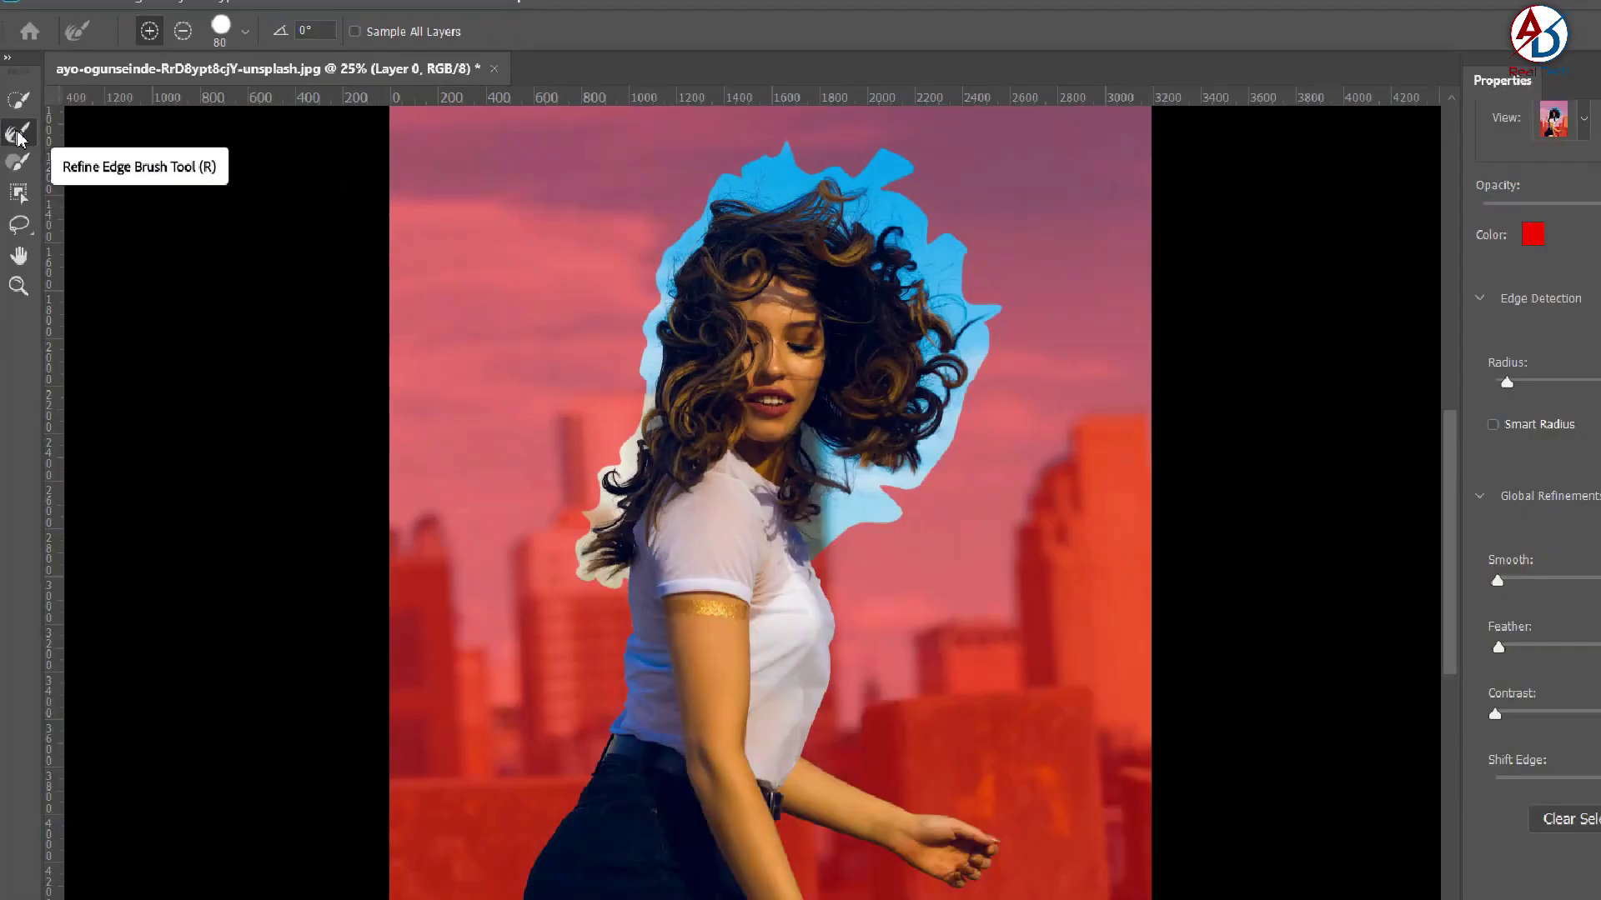
left_click(18, 133)
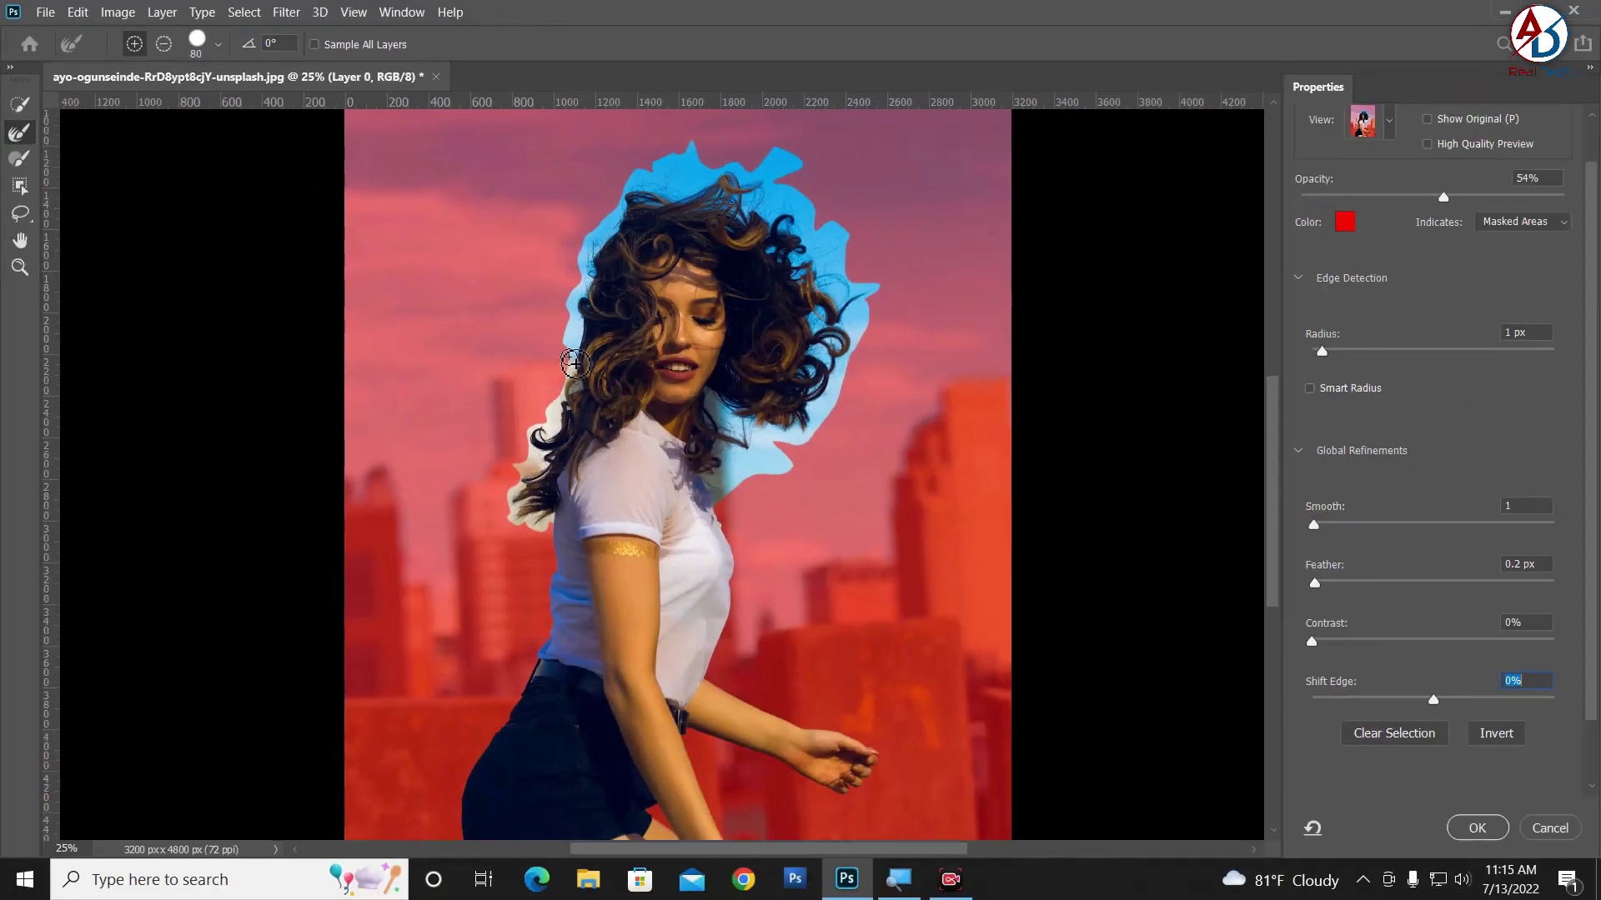
Step: Set the Refine Edge Brush to 99 px and brush the lower left hair edge up to the curl
right_click(513, 258)
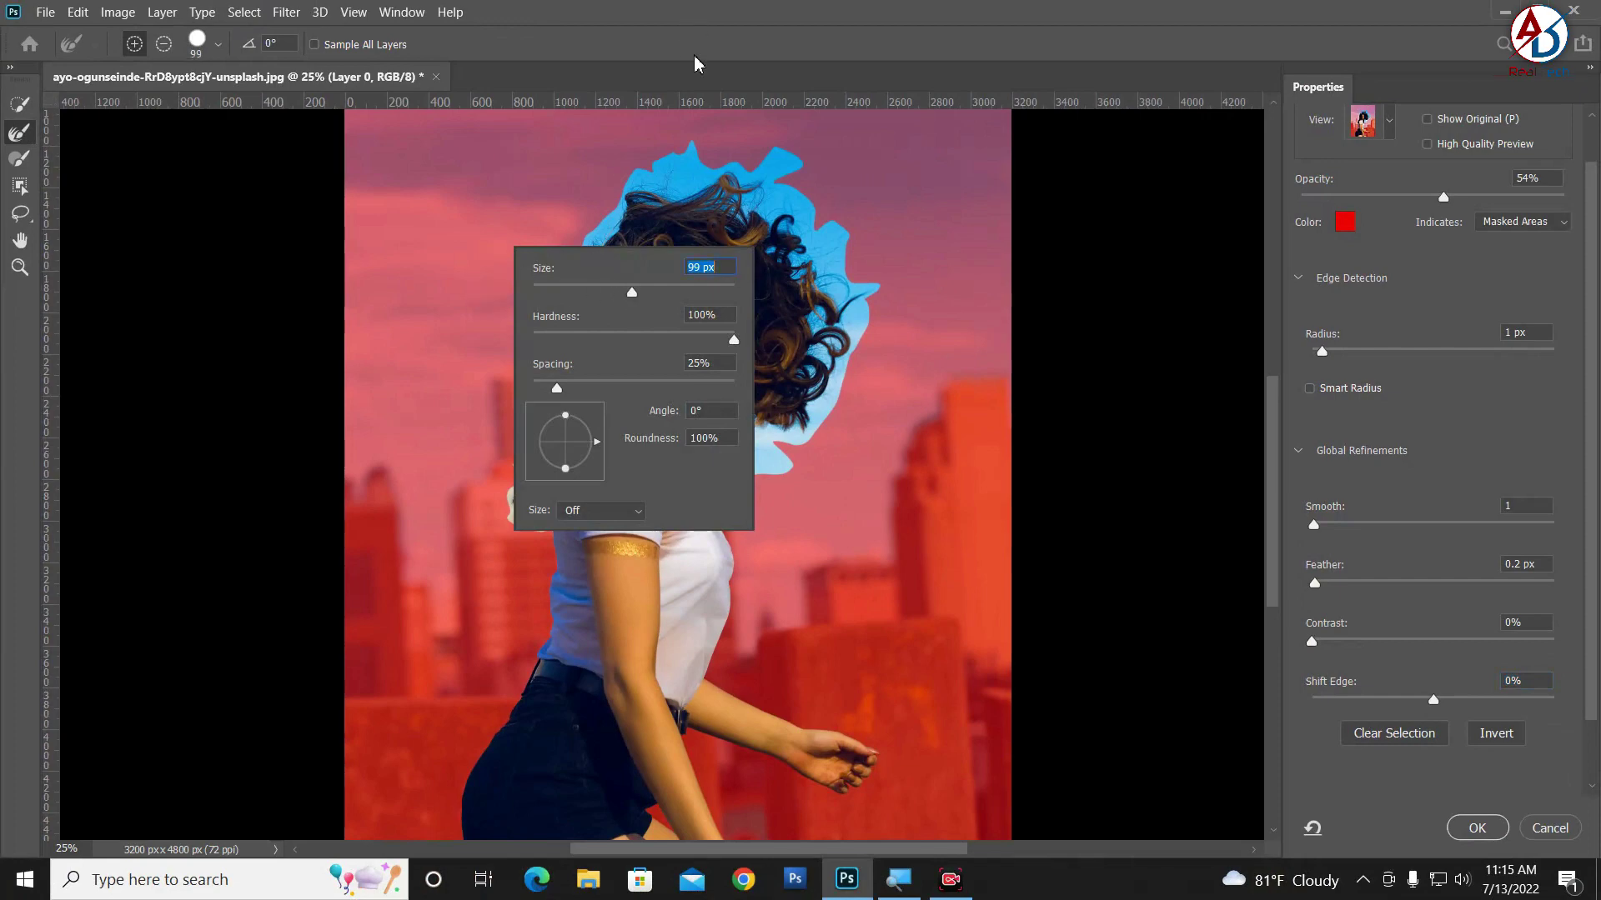
key("Return")
scroll(529, 596, "up", 3)
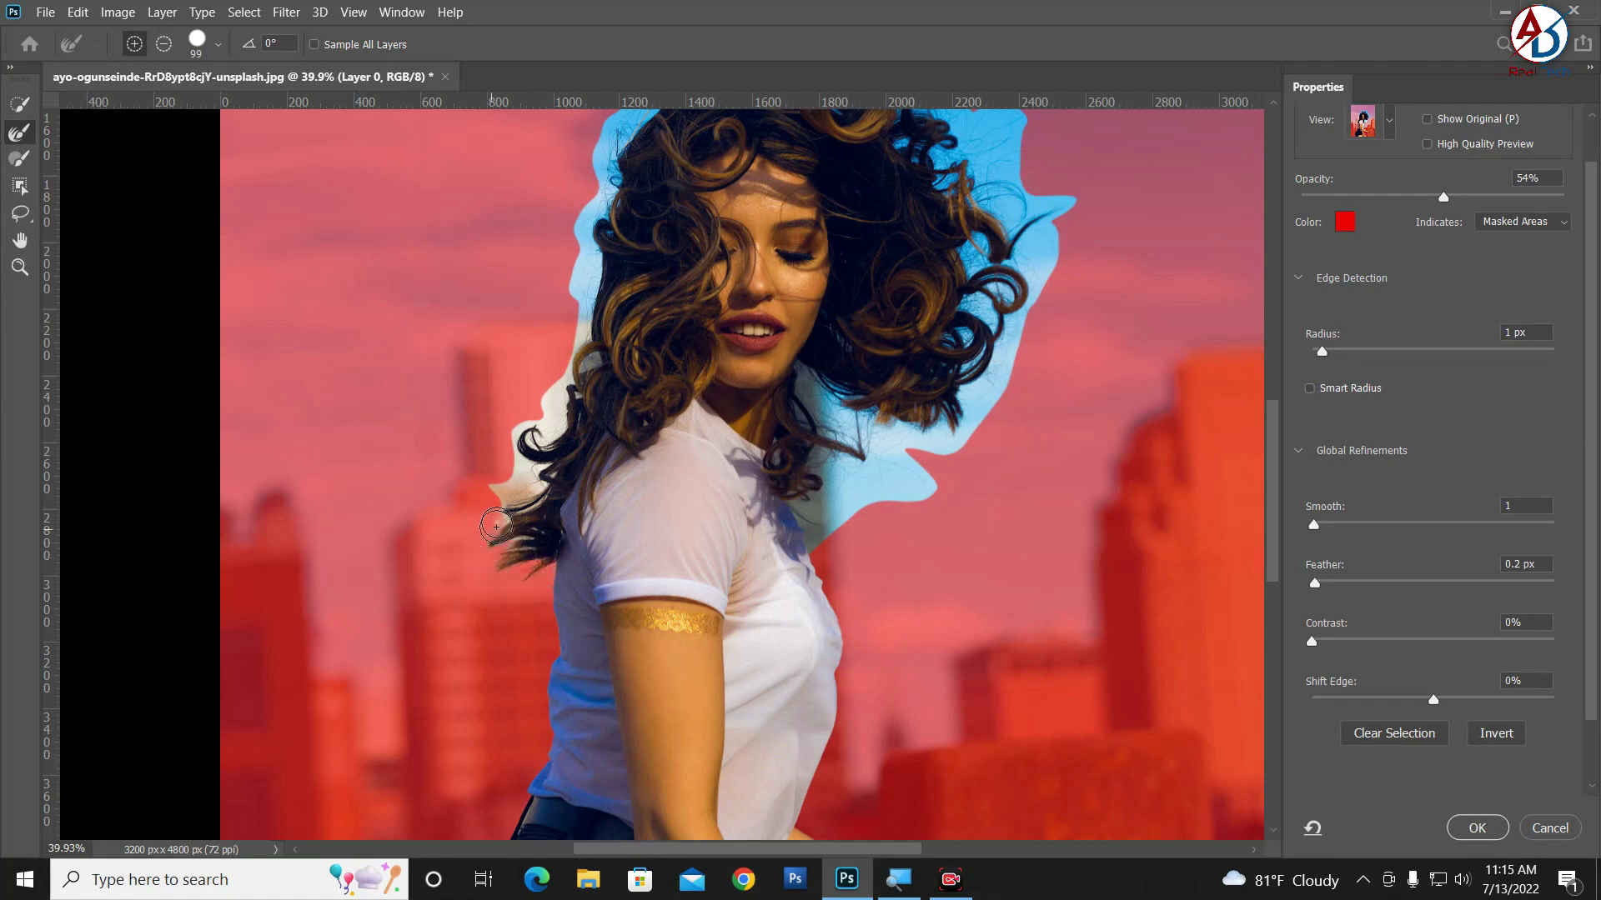
mouse_move(485, 494)
left_mouse_down()
mouse_move(520, 456)
mouse_move(549, 462)
left_mouse_up()
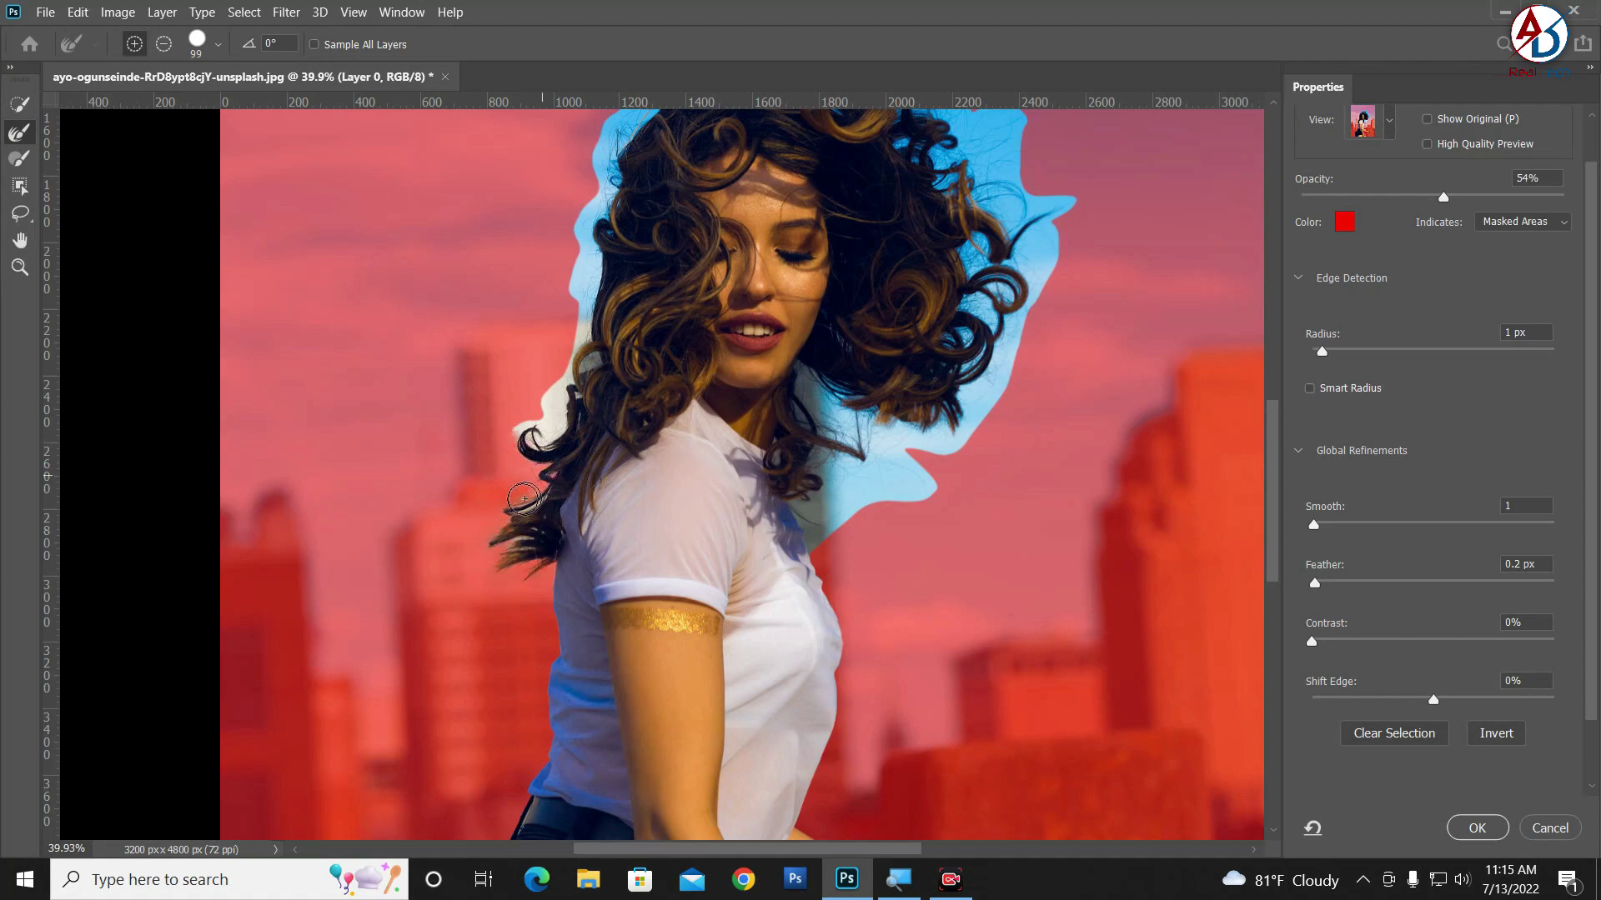
mouse_move(521, 531)
left_mouse_down()
mouse_move(537, 483)
mouse_move(527, 441)
mouse_move(549, 433)
mouse_move(589, 340)
mouse_move(586, 235)
mouse_move(601, 204)
left_mouse_up()
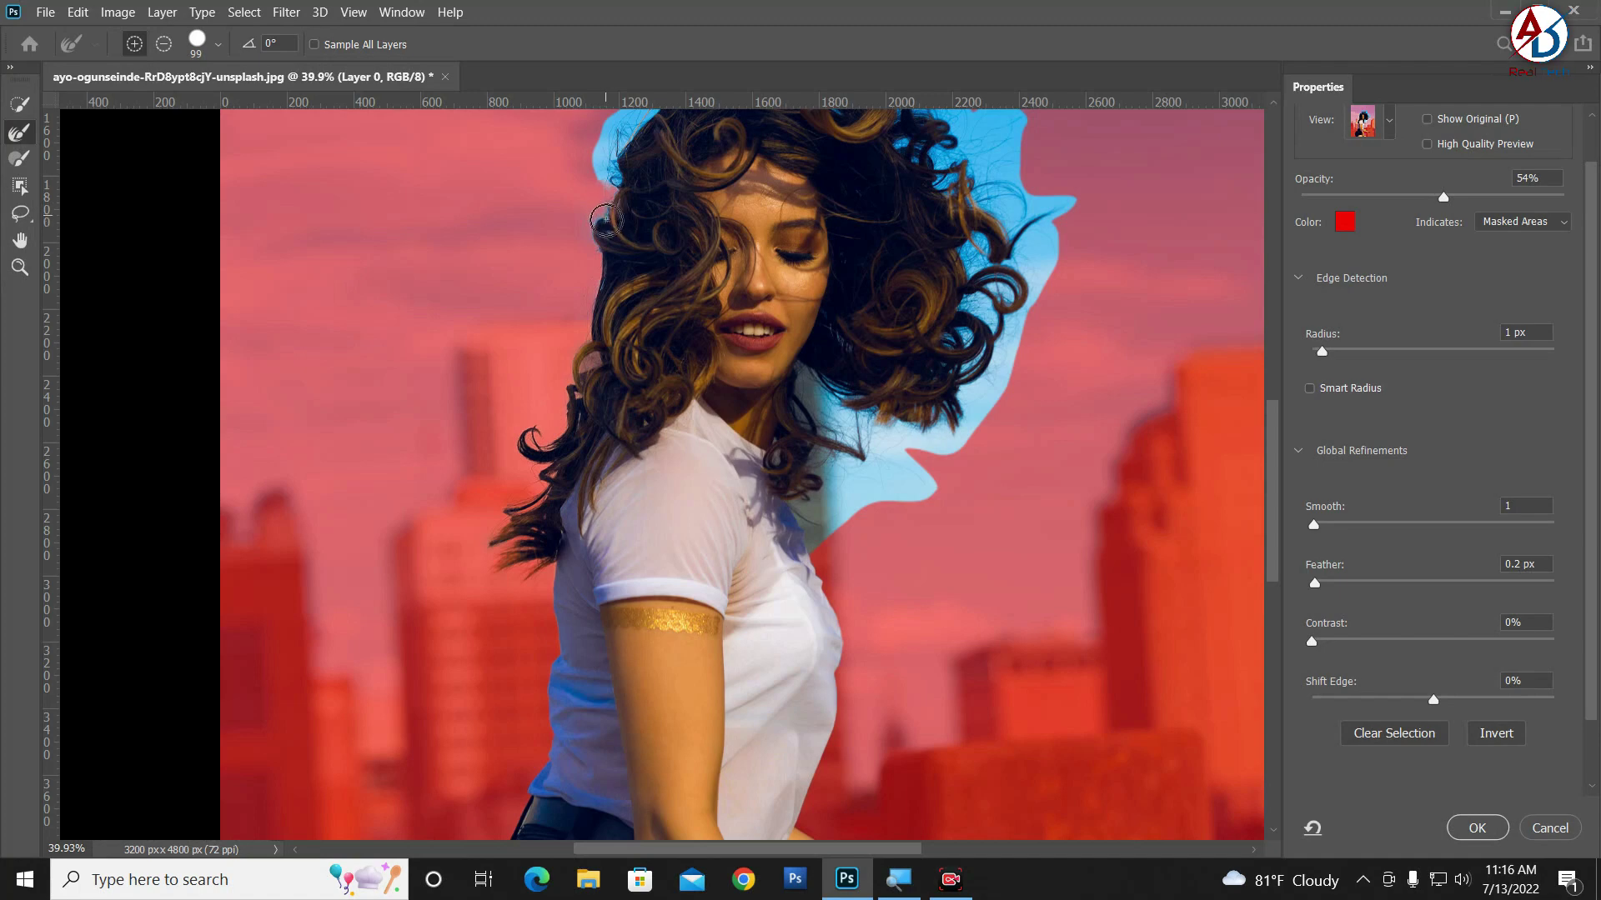
Step: Brush the refine edge along the left side and top of the hair, including flyaways
scroll(667, 417, "up", 2)
left_click_drag(479, 559, 583, 568)
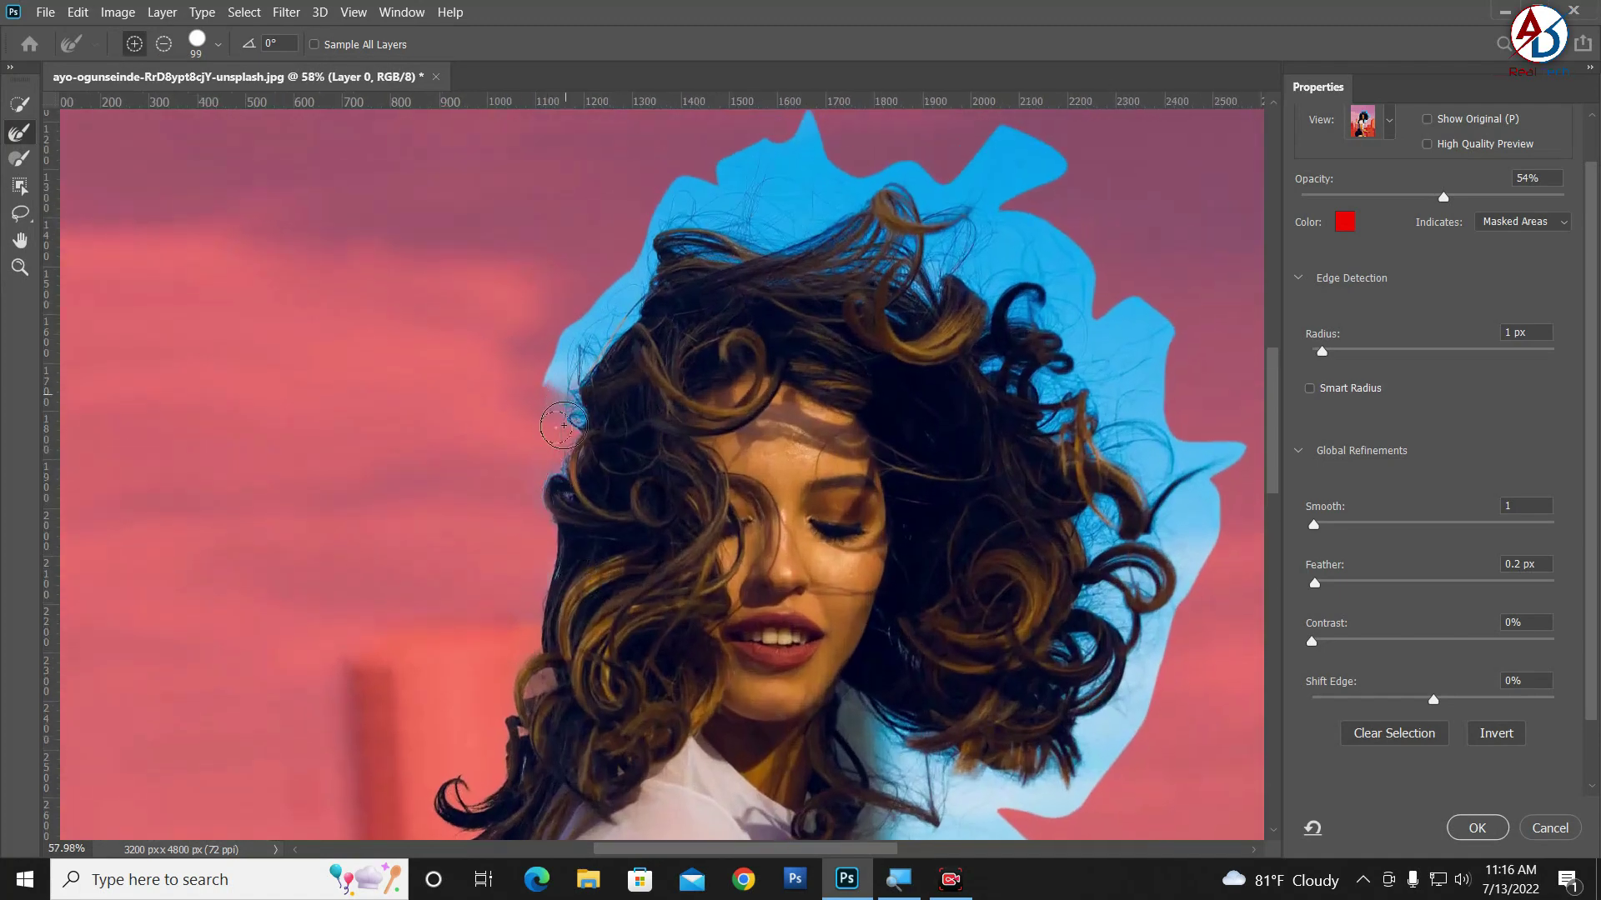
mouse_move(564, 426)
left_mouse_down()
mouse_move(556, 403)
mouse_move(604, 330)
mouse_move(575, 359)
mouse_move(640, 276)
left_mouse_up()
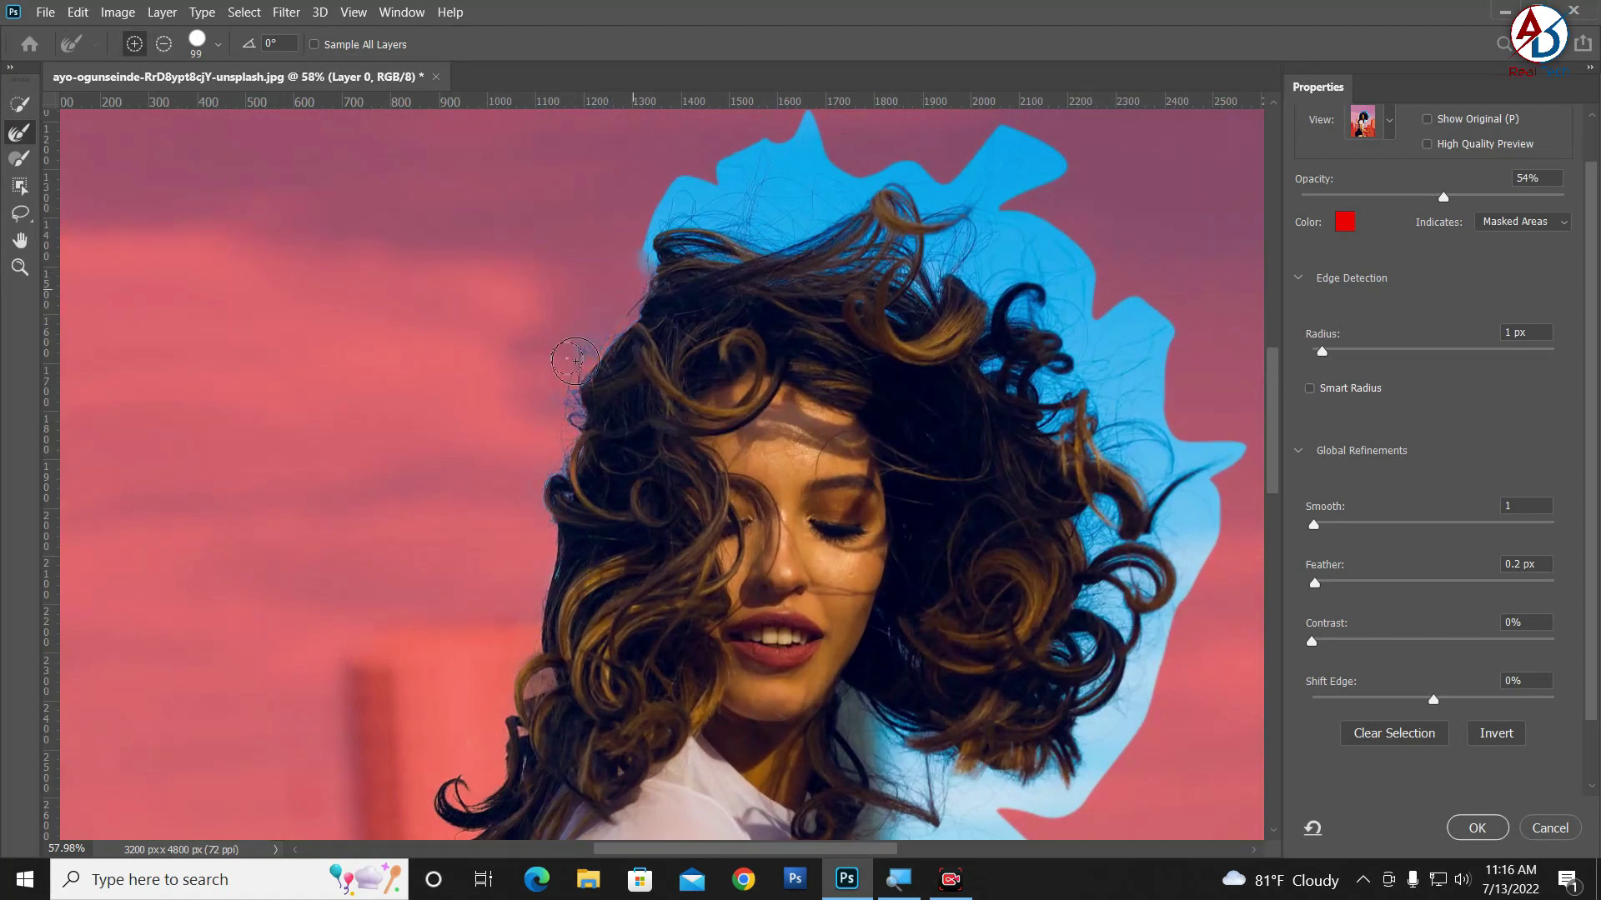
left_click_drag(564, 385, 572, 415)
mouse_move(665, 269)
left_mouse_down()
mouse_move(726, 181)
mouse_move(706, 194)
mouse_move(815, 180)
mouse_move(760, 242)
left_mouse_up()
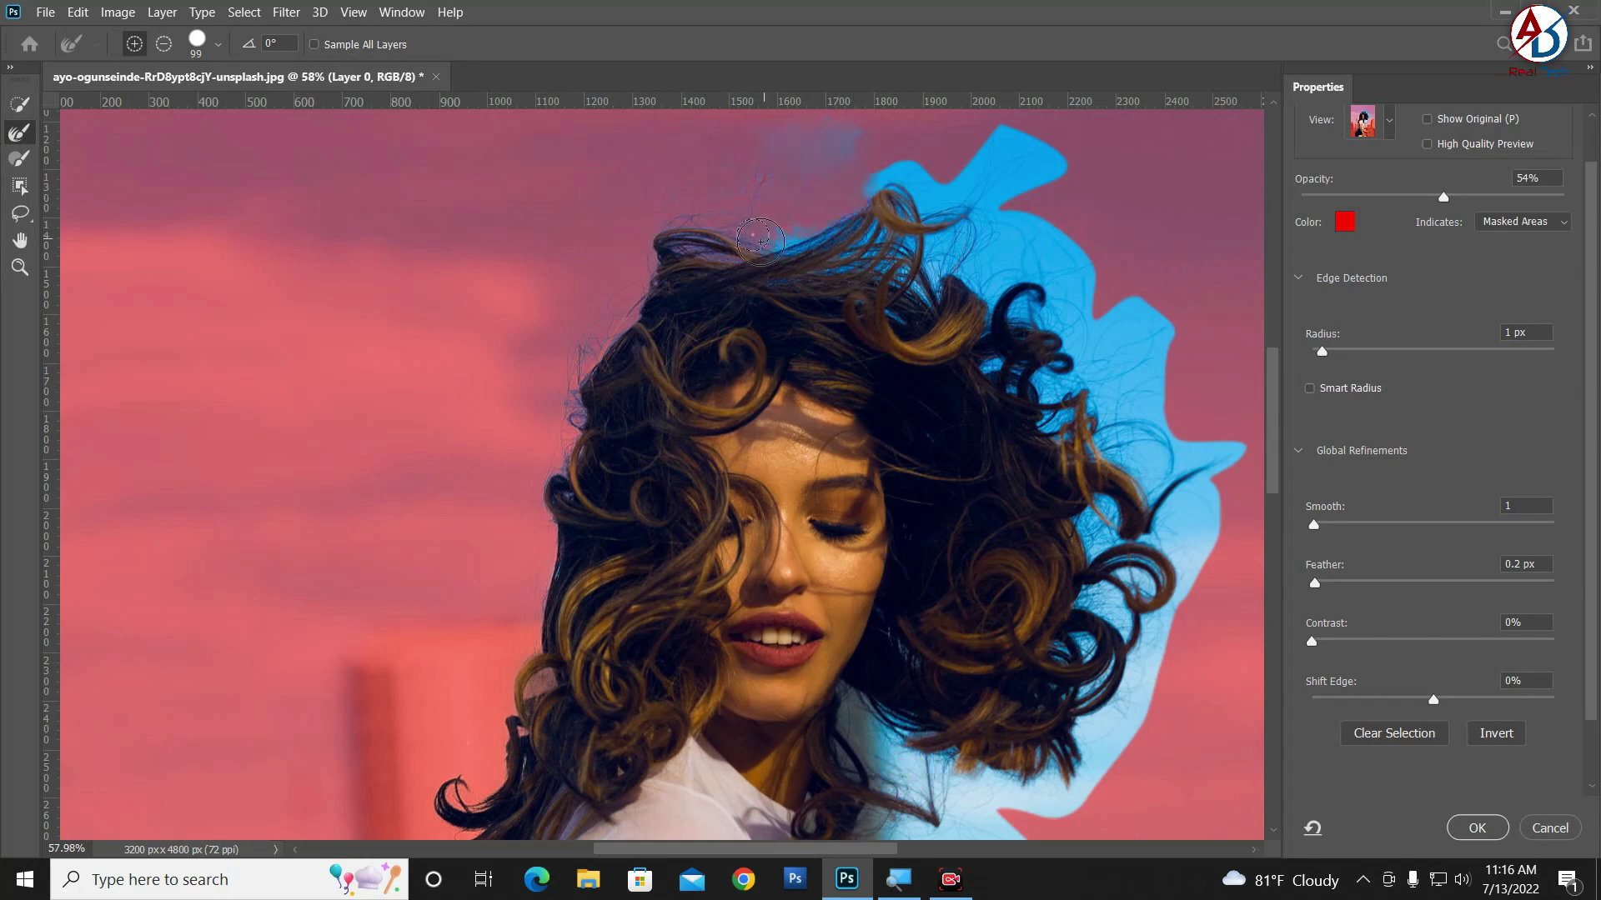
left_click_drag(965, 204, 809, 154)
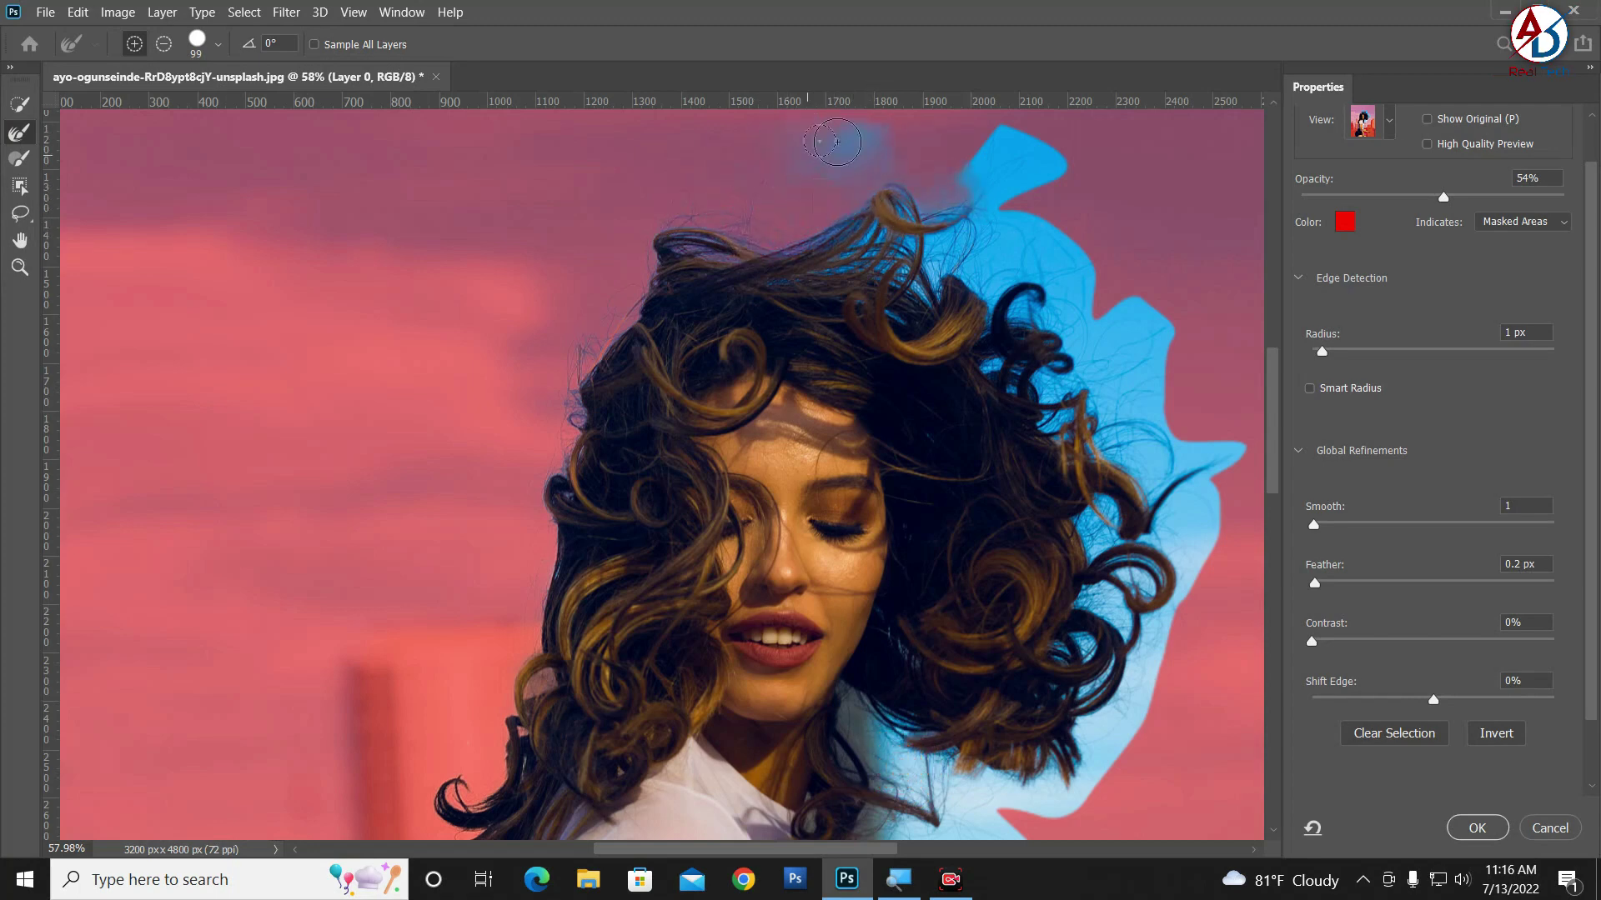
left_click_drag(988, 170, 1046, 153)
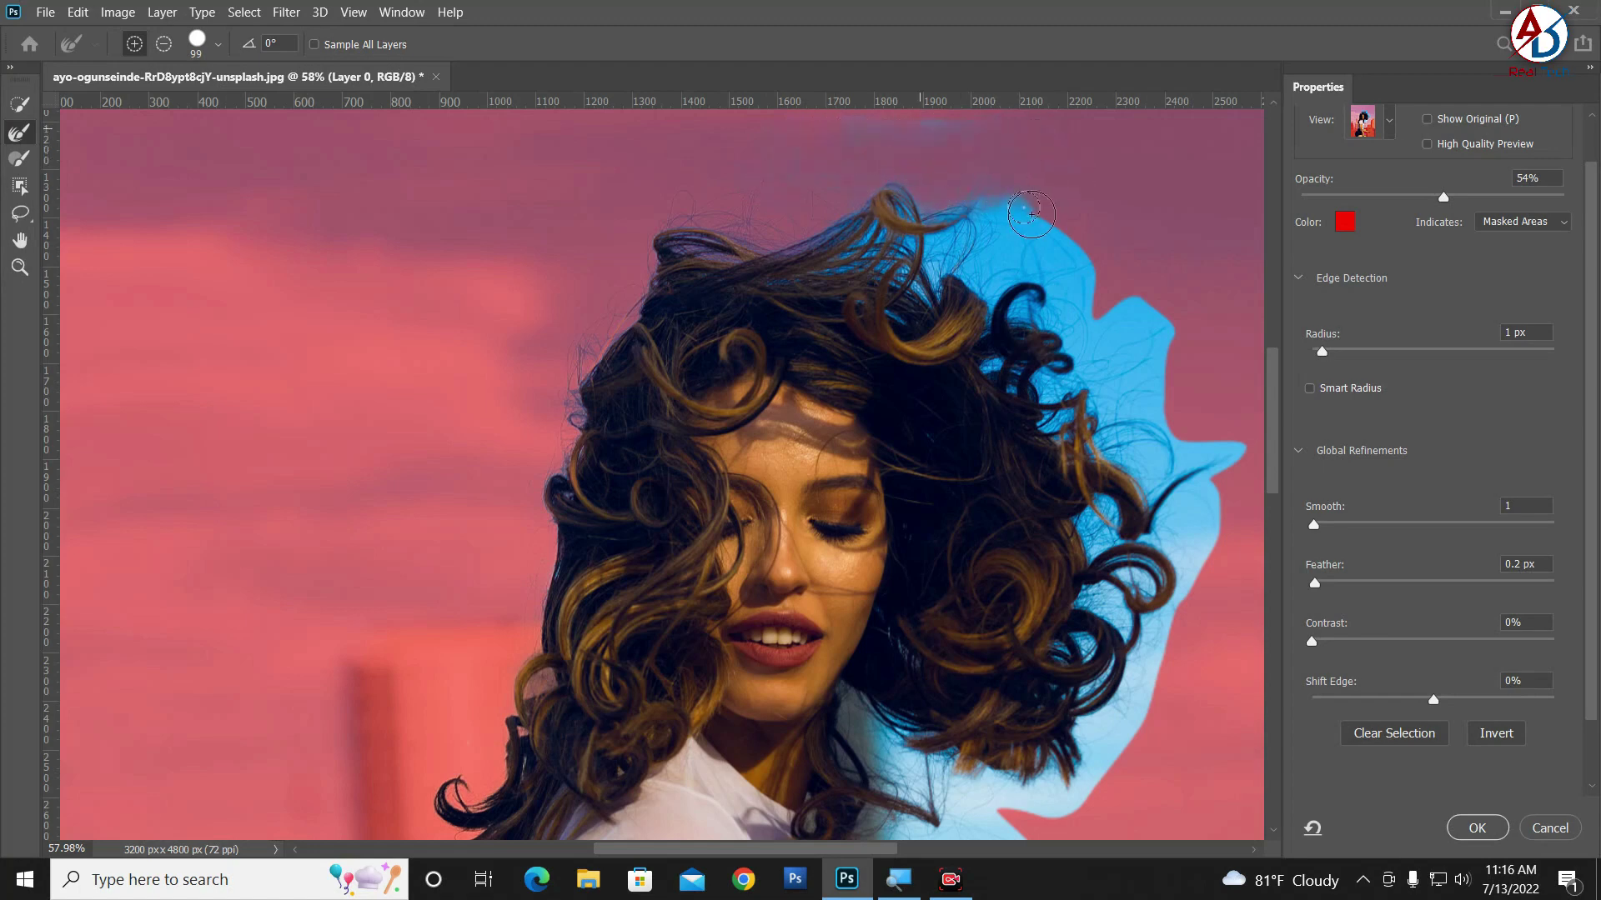
Step: Pull the upper-right curls into the selection and refine the right edge toward the shoulder
left_click_drag(1031, 215, 830, 242)
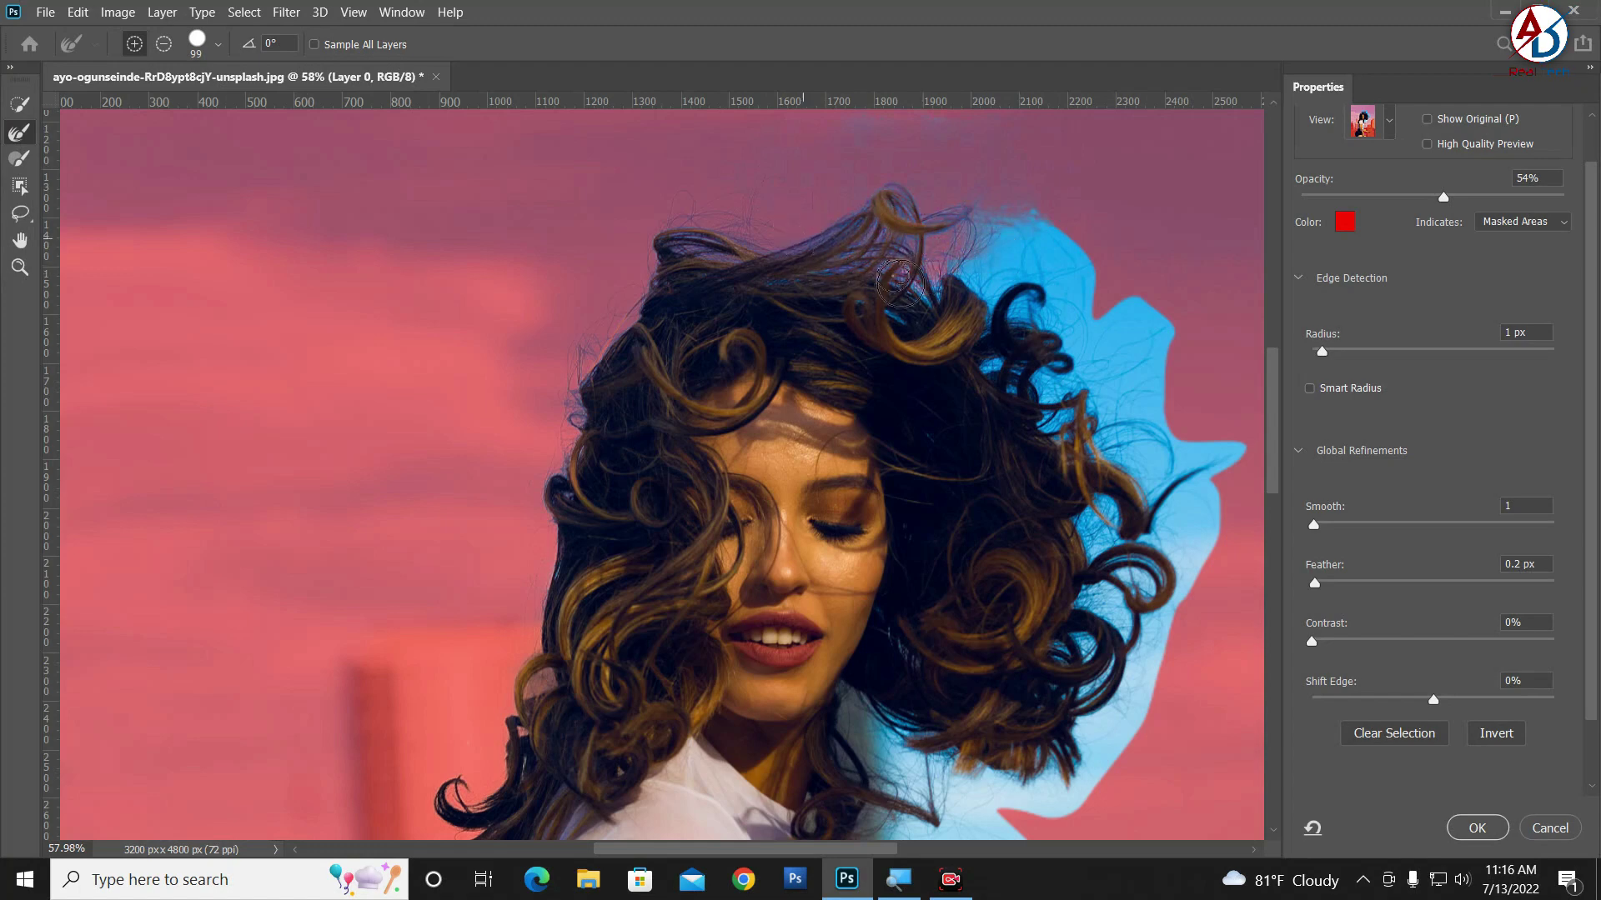
left_click_drag(980, 246, 918, 284)
mouse_move(1024, 232)
left_mouse_down()
mouse_move(1012, 269)
mouse_move(1034, 300)
mouse_move(1001, 256)
left_mouse_up()
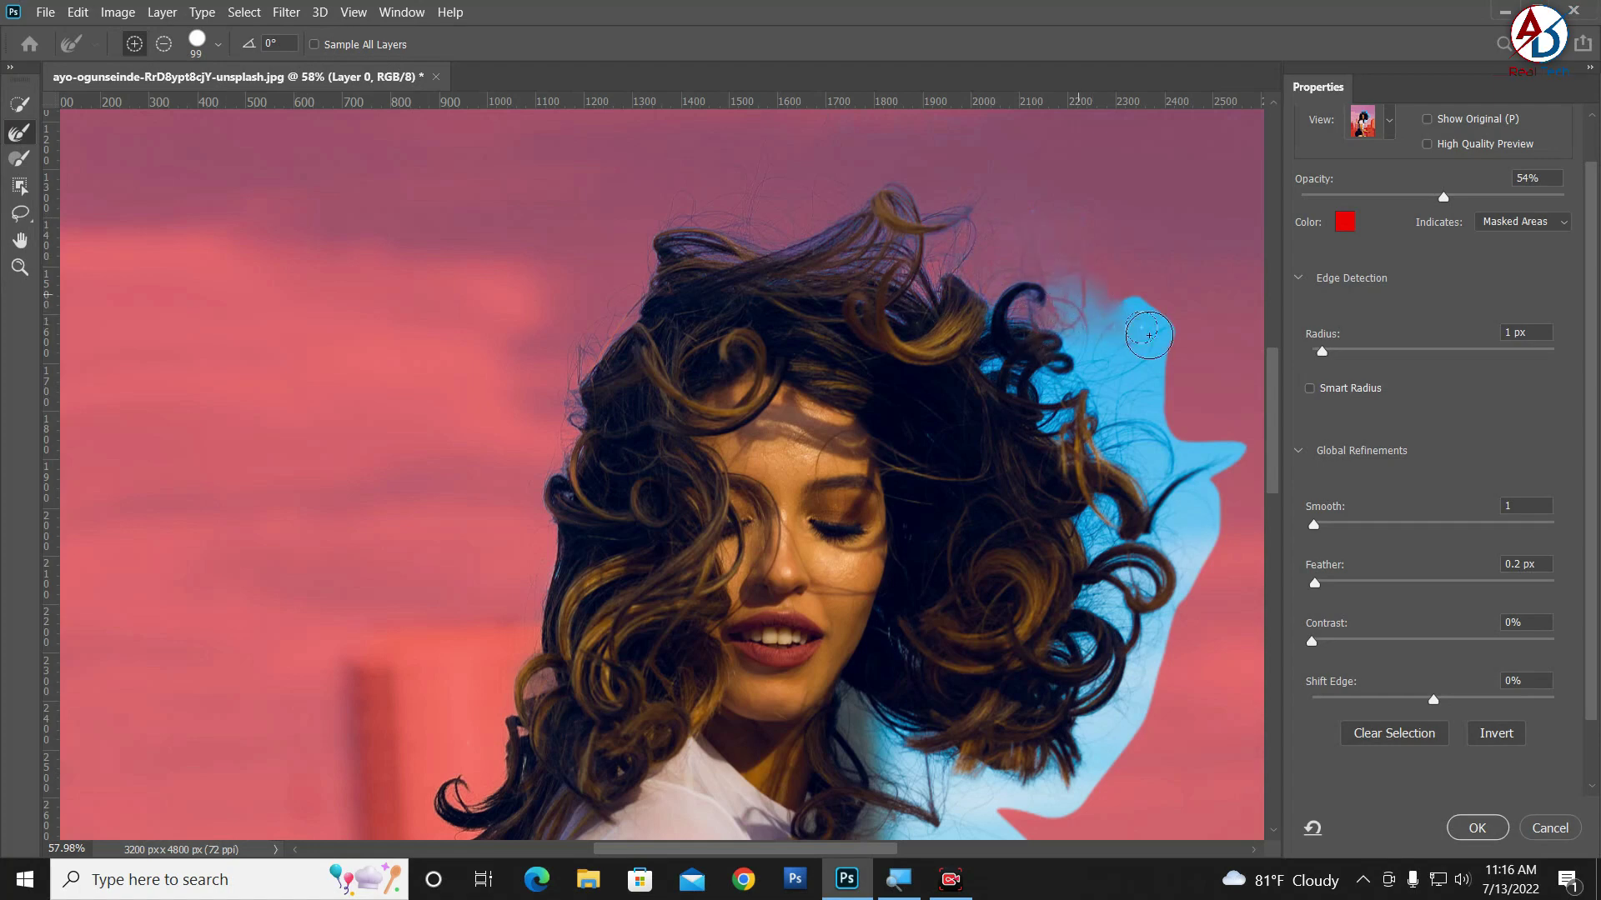
left_click_drag(1149, 335, 1106, 357)
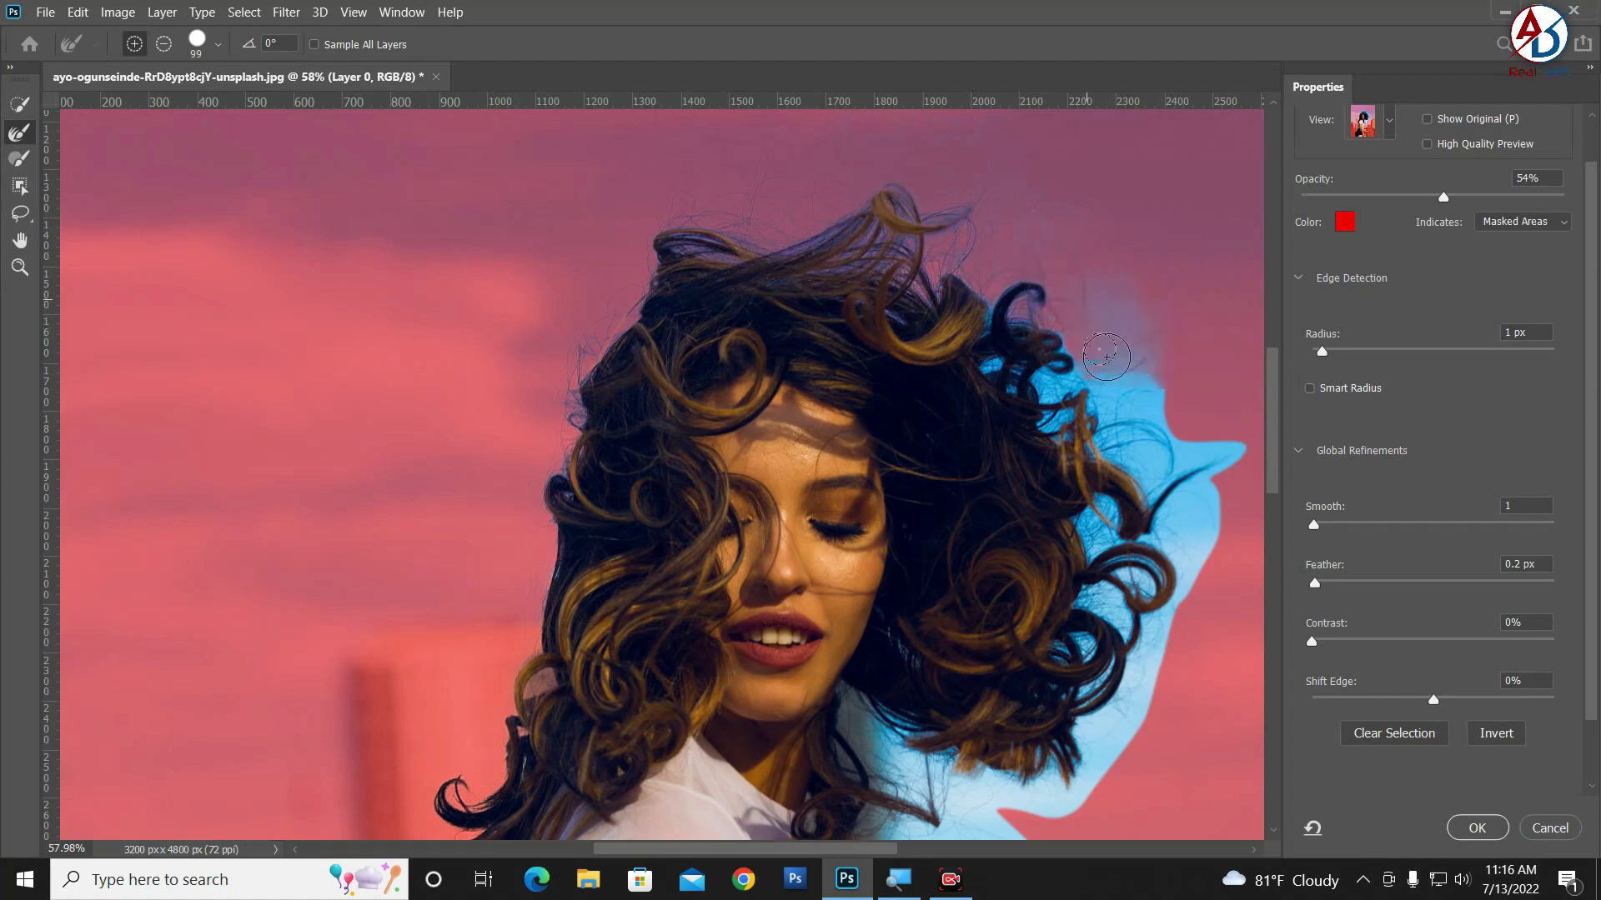
left_click_drag(1141, 361, 1121, 311)
left_click_drag(1131, 394, 1038, 359)
mouse_move(1030, 420)
left_mouse_down()
mouse_move(996, 360)
mouse_move(922, 308)
left_mouse_up()
mouse_move(1025, 350)
left_mouse_down()
mouse_move(1209, 475)
mouse_move(1200, 509)
mouse_move(1112, 521)
mouse_move(1179, 596)
mouse_move(1151, 634)
mouse_move(1130, 734)
mouse_move(1102, 648)
left_mouse_up()
Step: Refine the right hair edge near the neck, resizing the brush with [ and ]
scroll(1103, 647, "down", 5)
mouse_move(1083, 383)
left_mouse_down()
mouse_move(874, 484)
mouse_move(912, 553)
mouse_move(868, 600)
mouse_move(982, 554)
left_mouse_up()
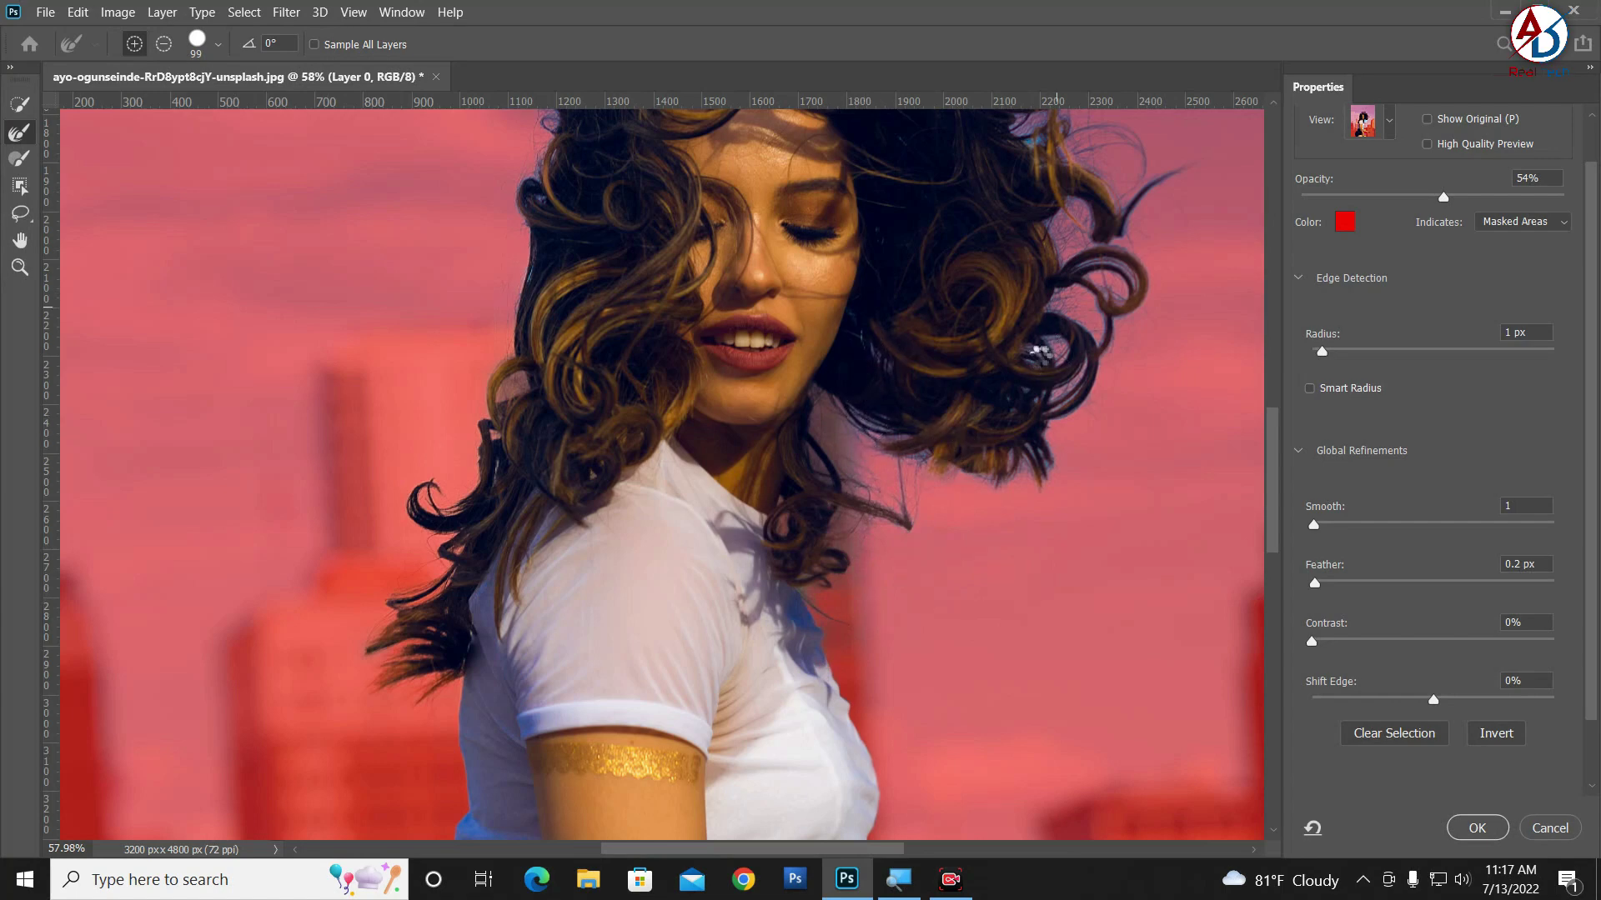
scroll(1047, 459, "up", 5)
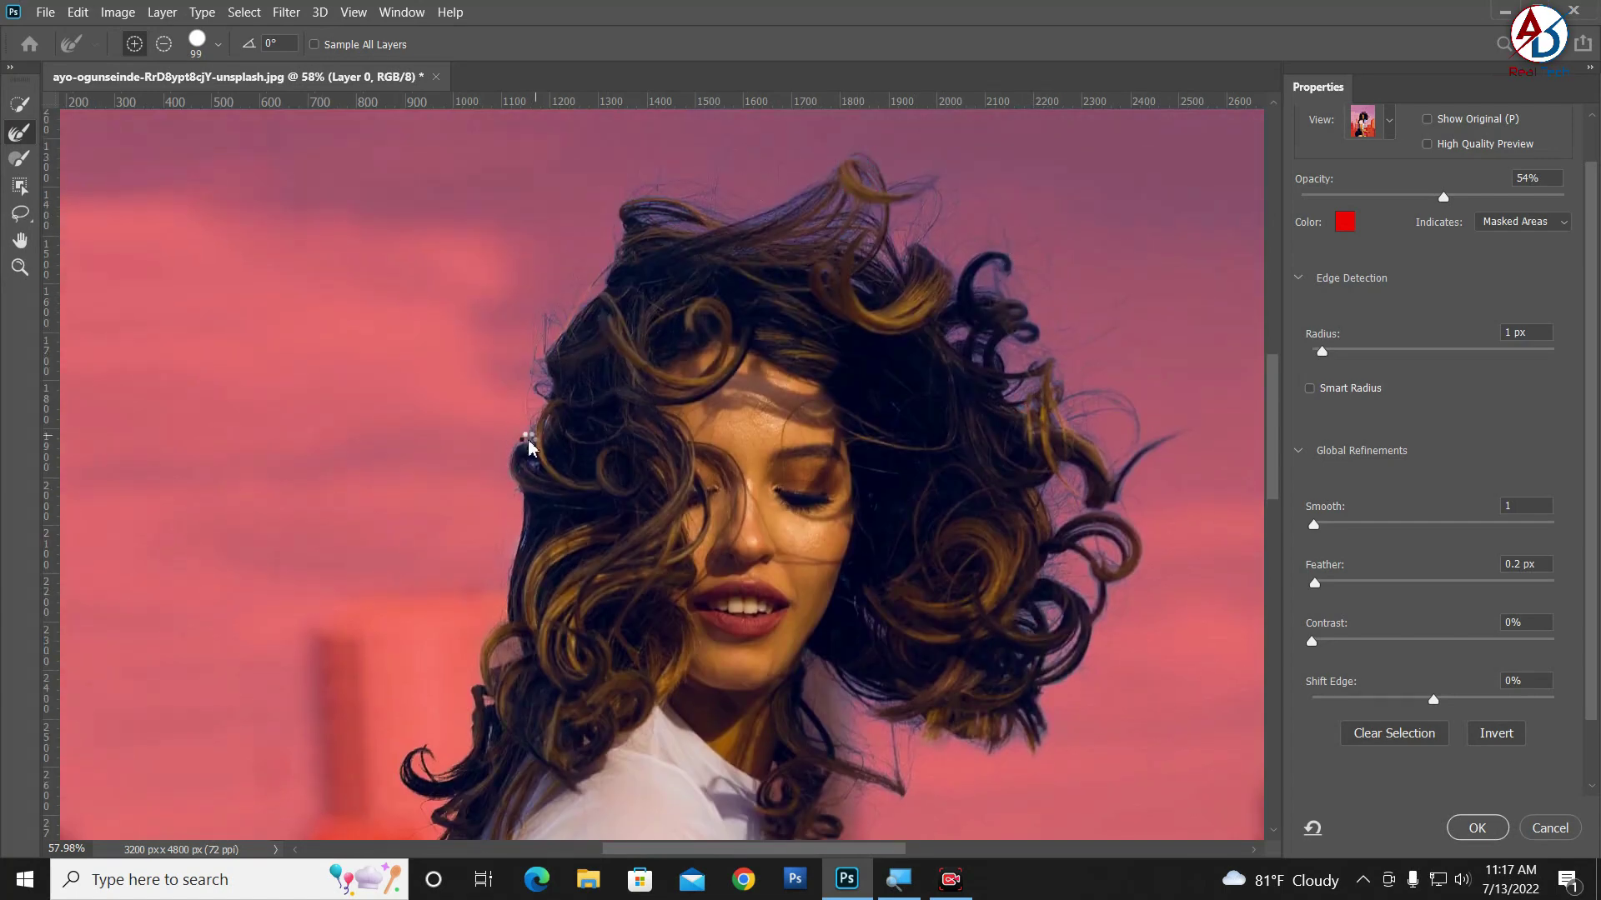
key("bracketleft")
key("bracketleft")
key("bracketleft")
scroll(832, 681, "down", 3)
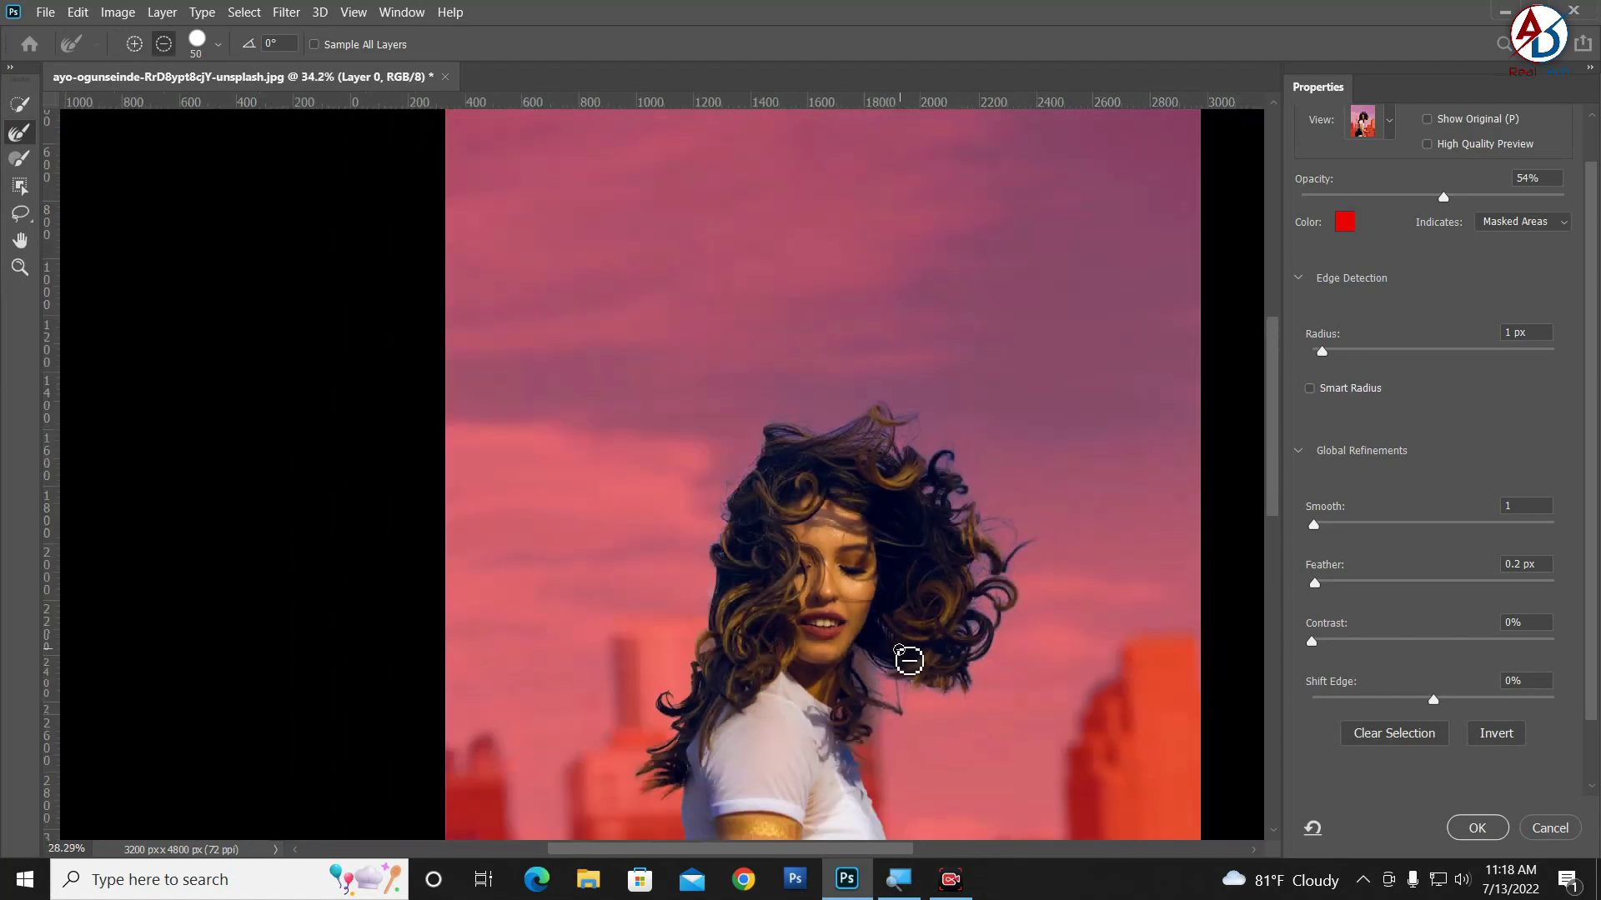
scroll(665, 508, "up", 2)
scroll(649, 449, "up", 1)
key("bracketright")
key("bracketright")
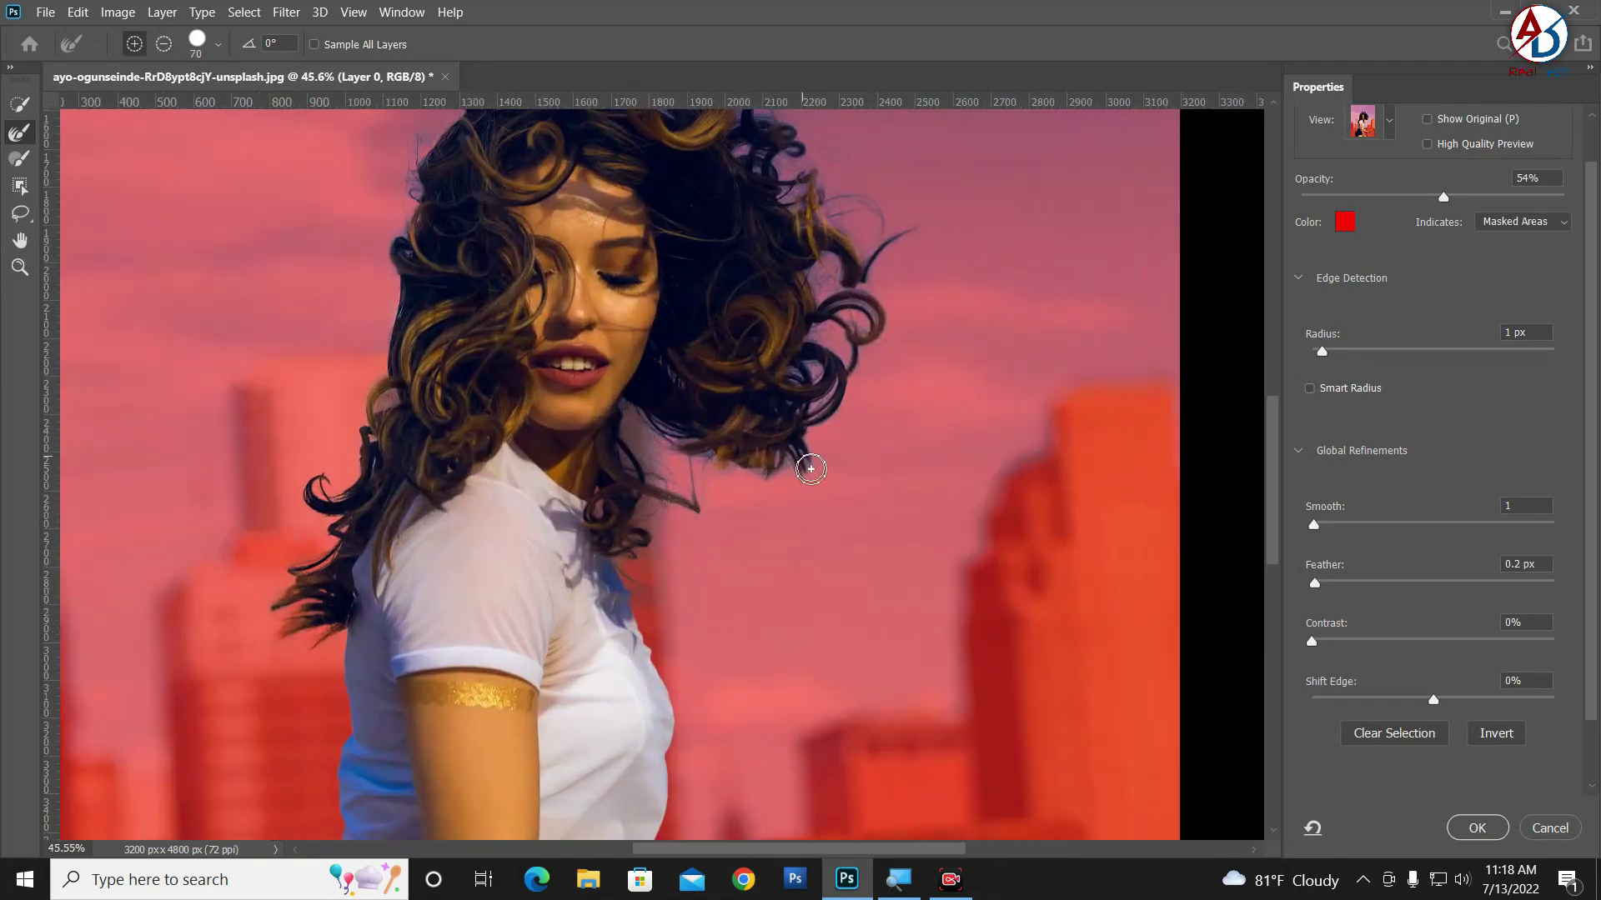
scroll(800, 467, "down", 2)
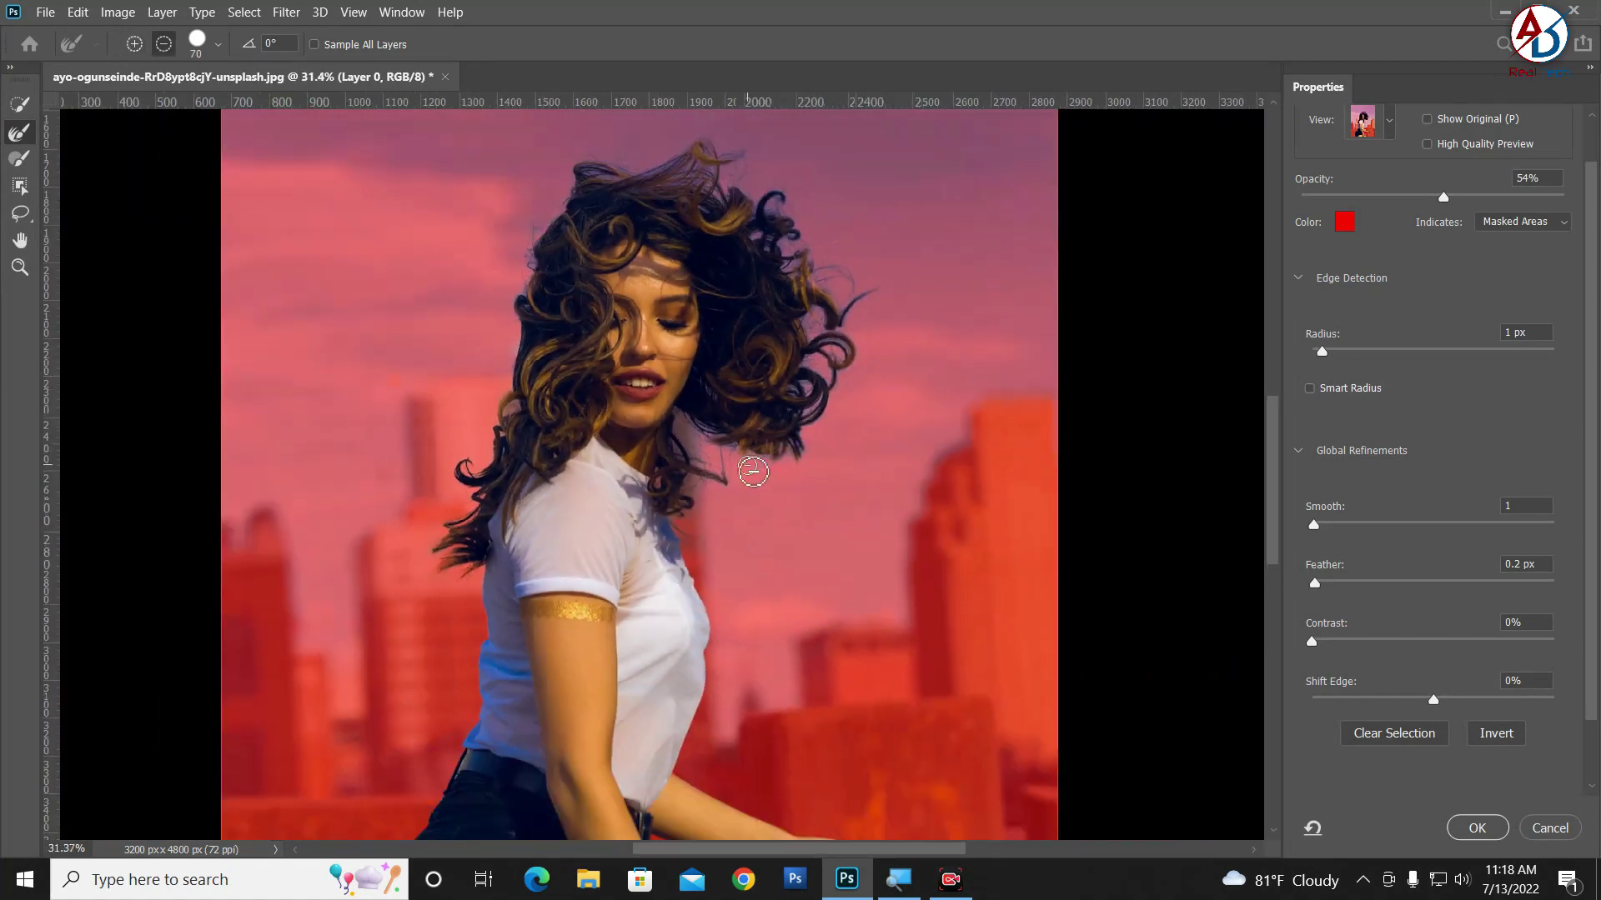
scroll(763, 550, "down", 1)
Step: Apply the Select and Mask refinement and add a layer mask to Layer 0
left_click(1476, 827)
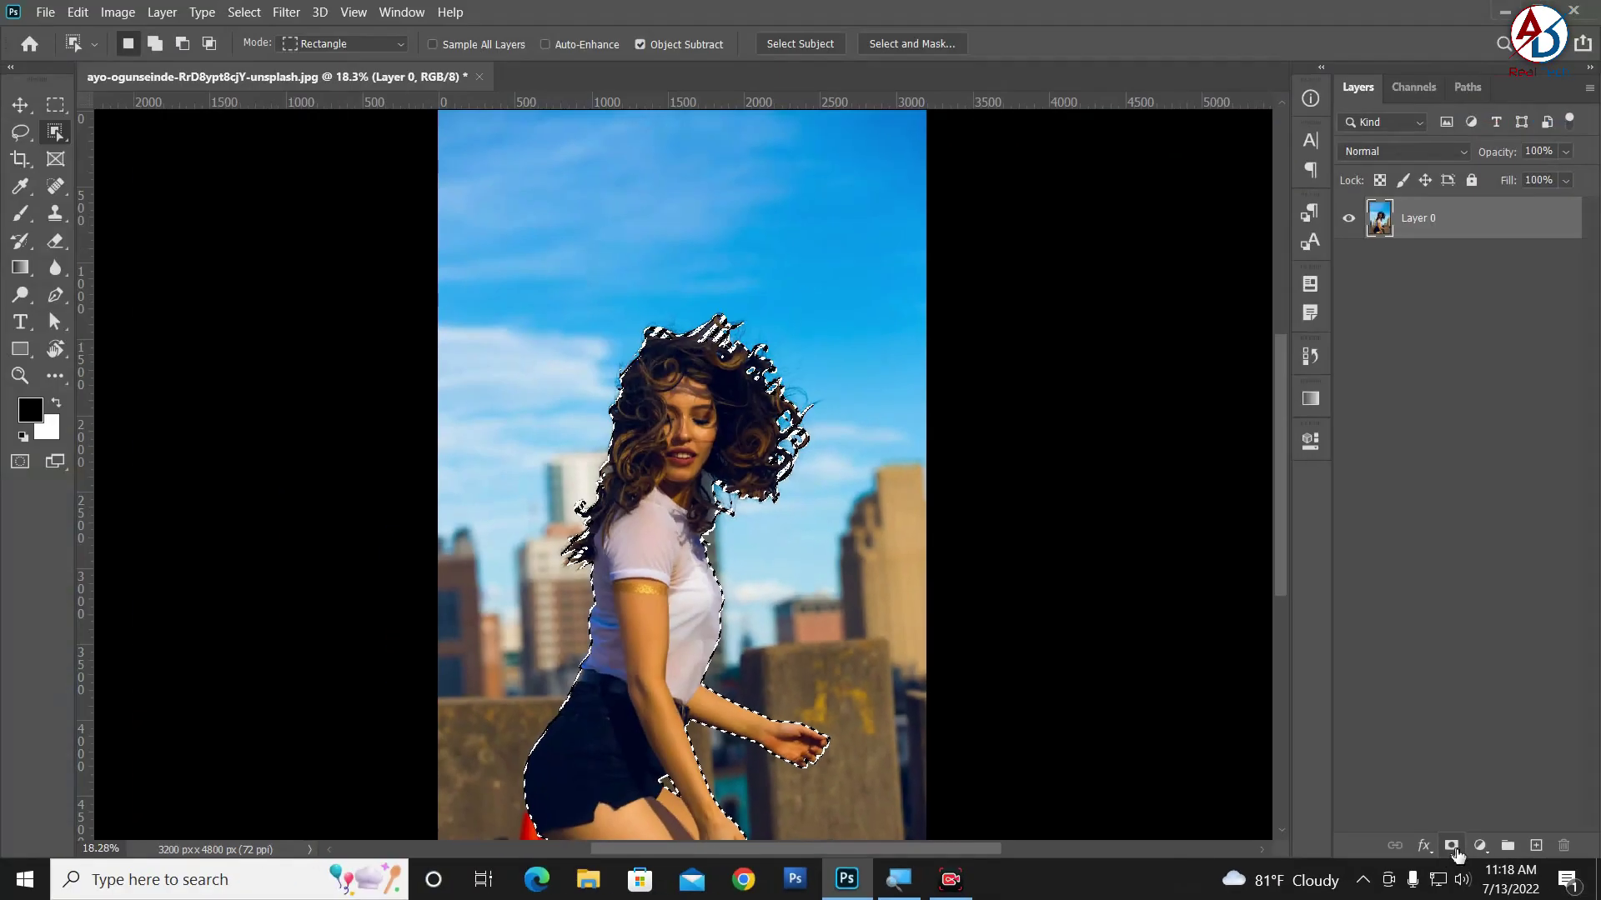
left_click(1450, 848)
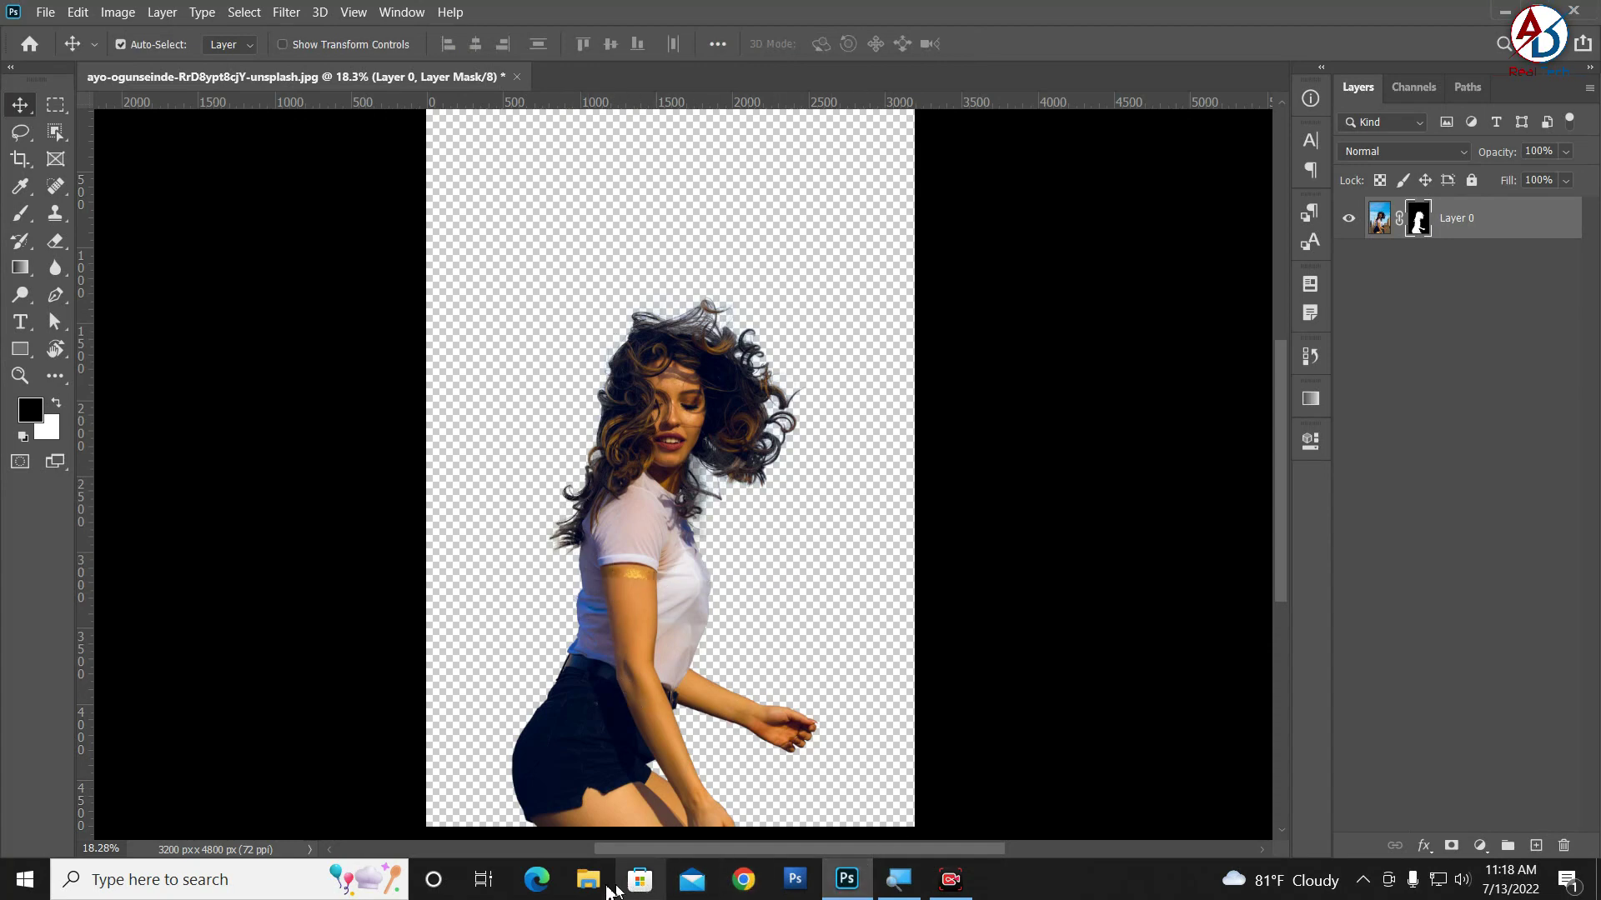
Step: Import the brick wall photo from Downloads and scale it to cover the canvas
left_click(609, 888)
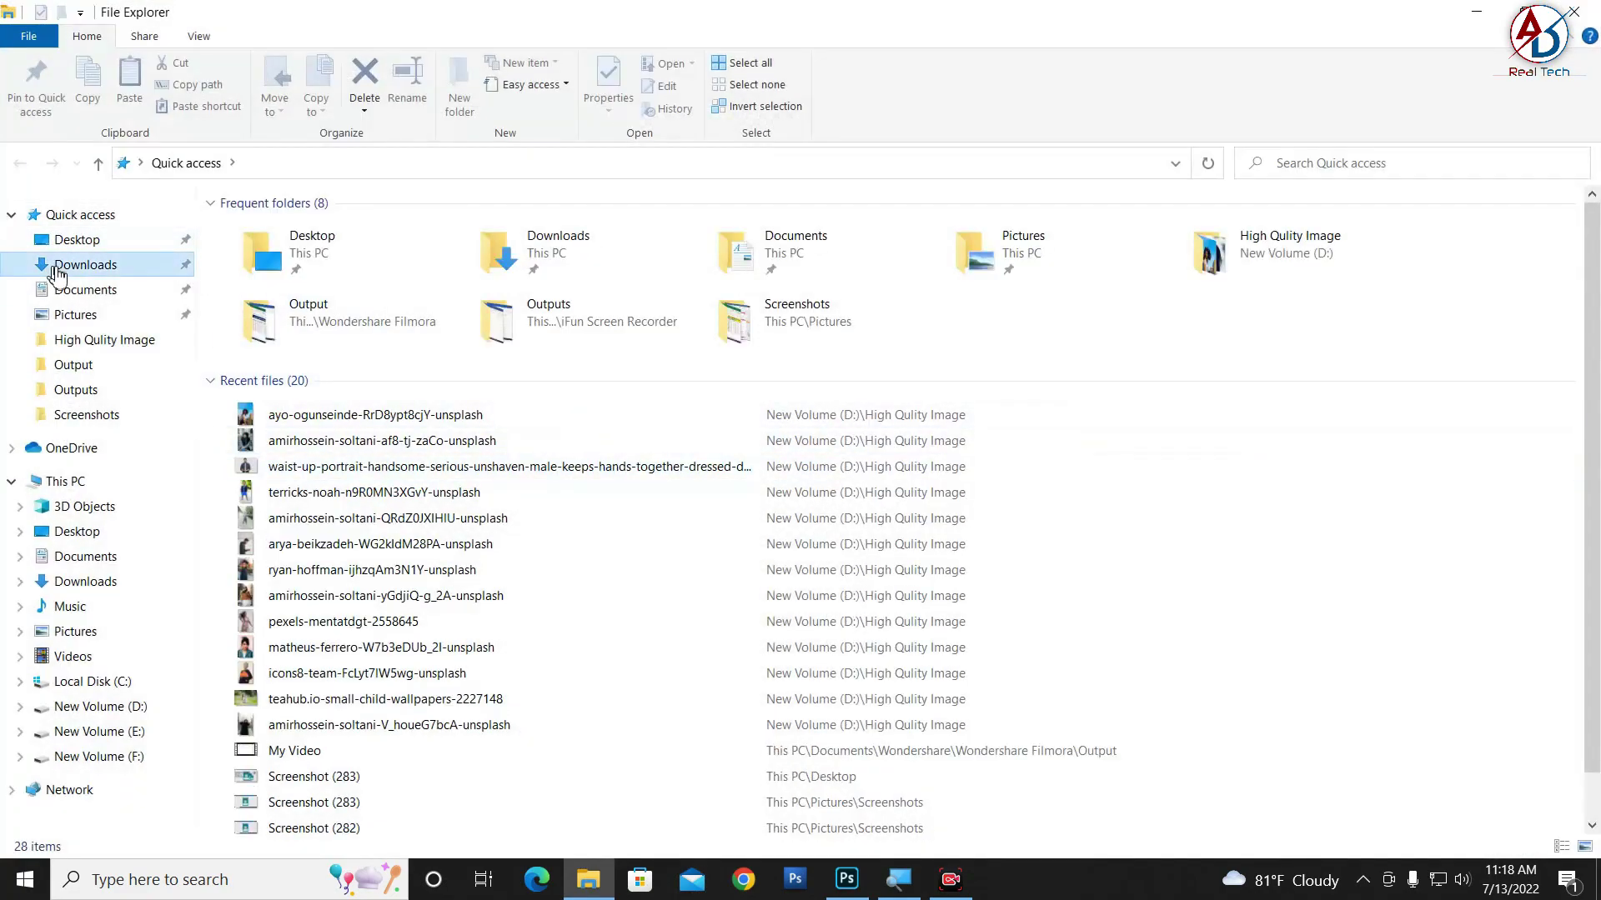
left_click(83, 264)
mouse_move(266, 254)
left_mouse_down()
mouse_move(858, 891)
mouse_move(792, 448)
left_mouse_up()
left_click_drag(815, 325, 988, 213)
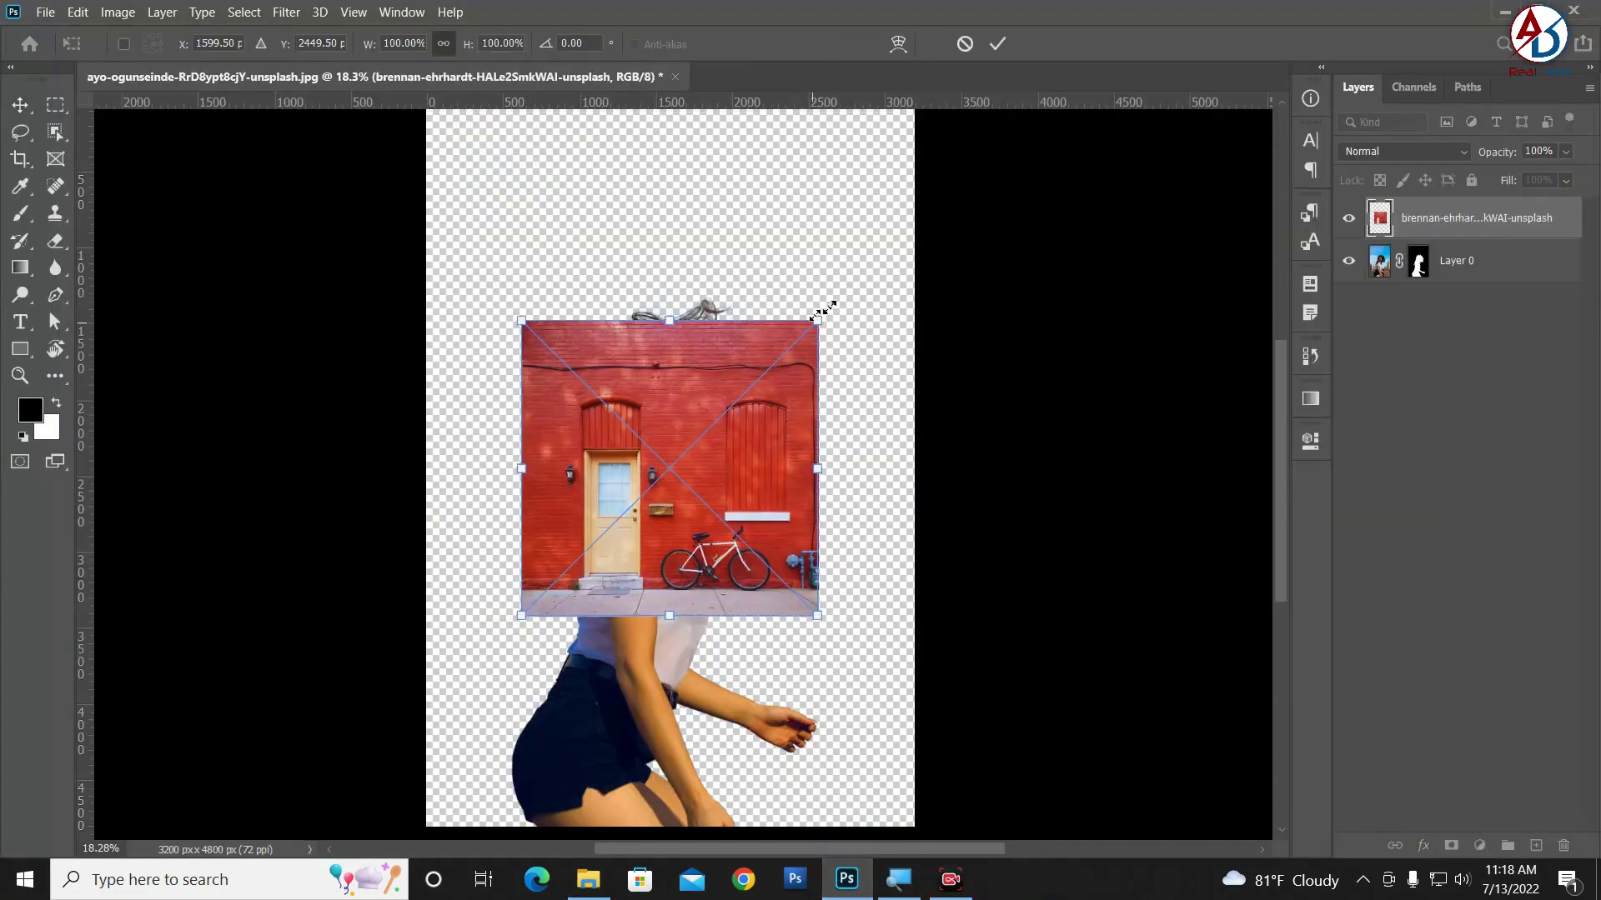
scroll(843, 428, "down", 3)
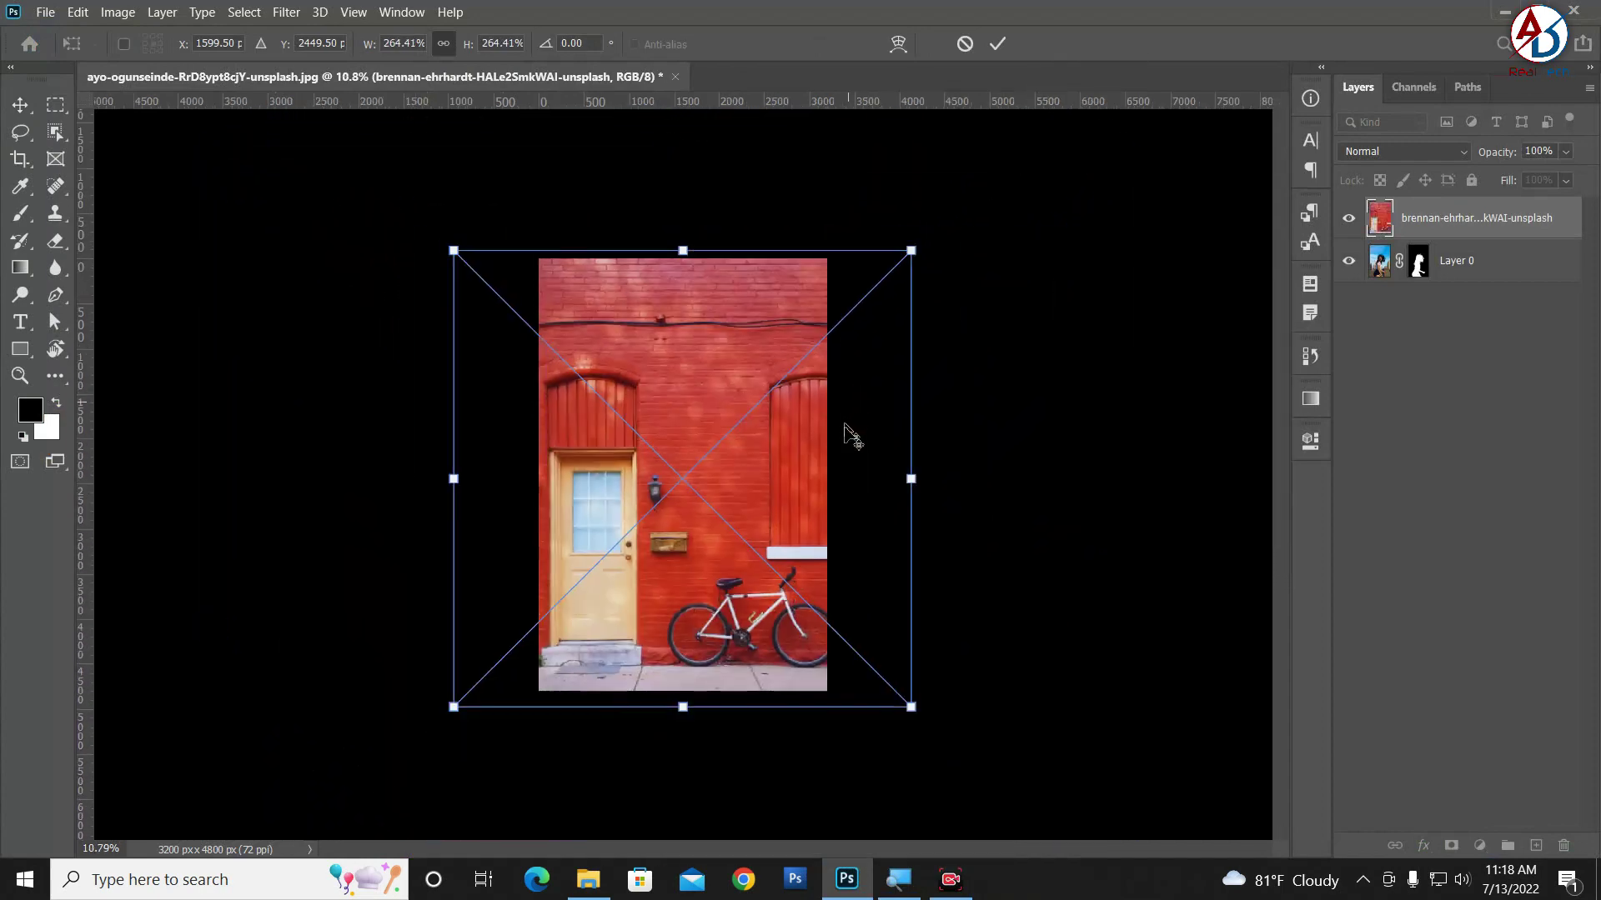
key("Return")
Step: Move the brick wall layer beneath Layer 0 so the woman sits on top
left_click_drag(1547, 218, 1543, 275)
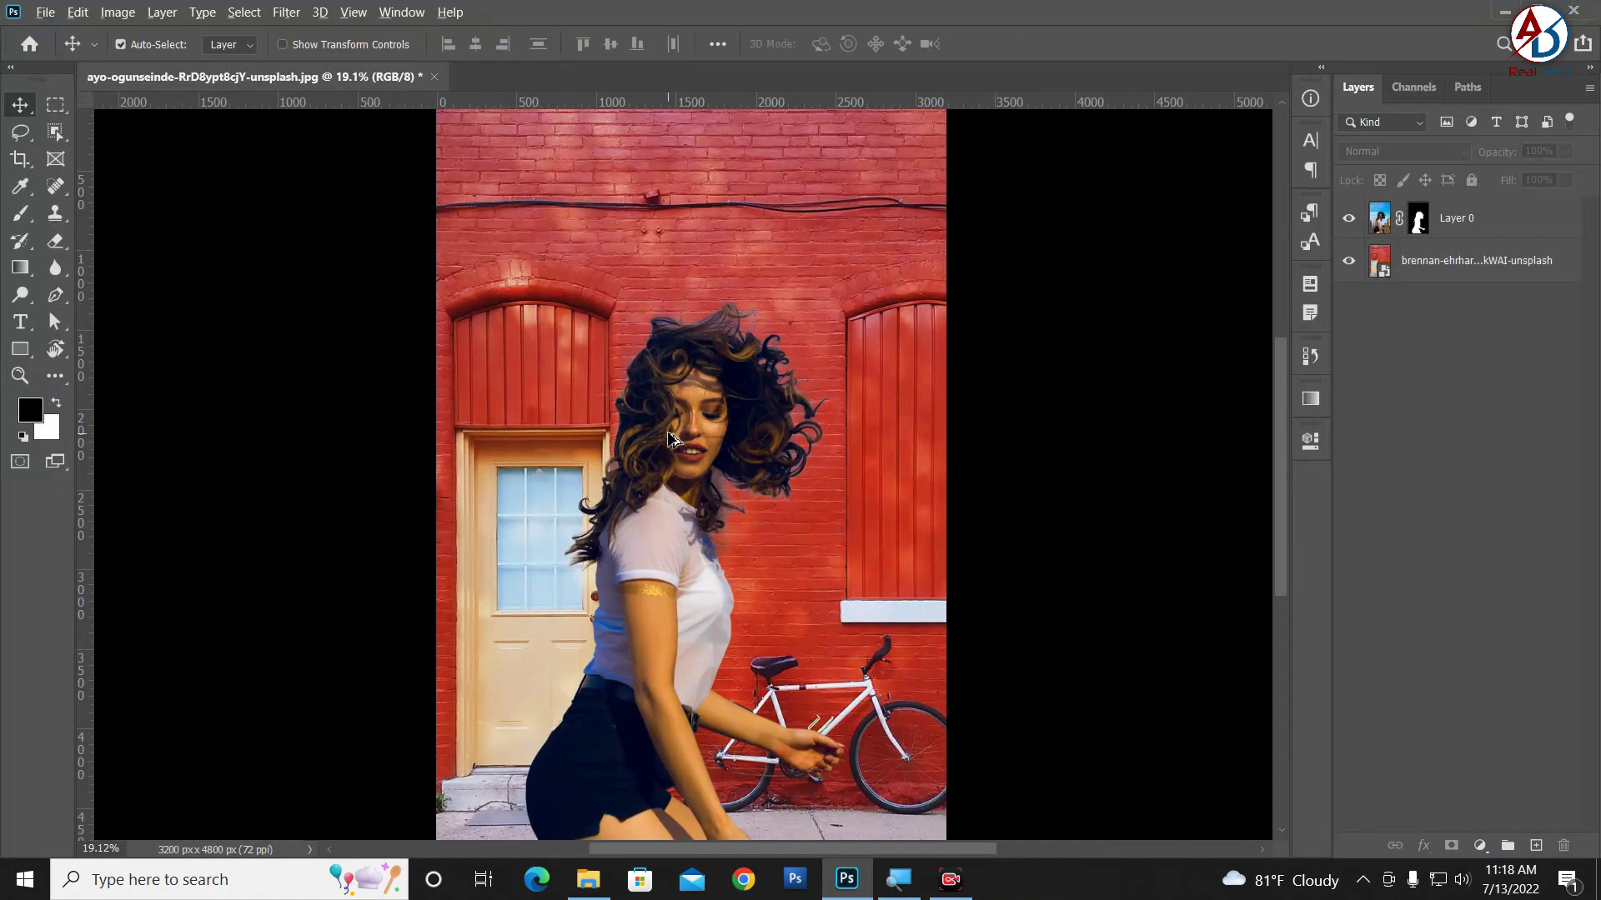
scroll(725, 438, "up", 2)
scroll(708, 450, "down", 5)
scroll(696, 462, "up", 3)
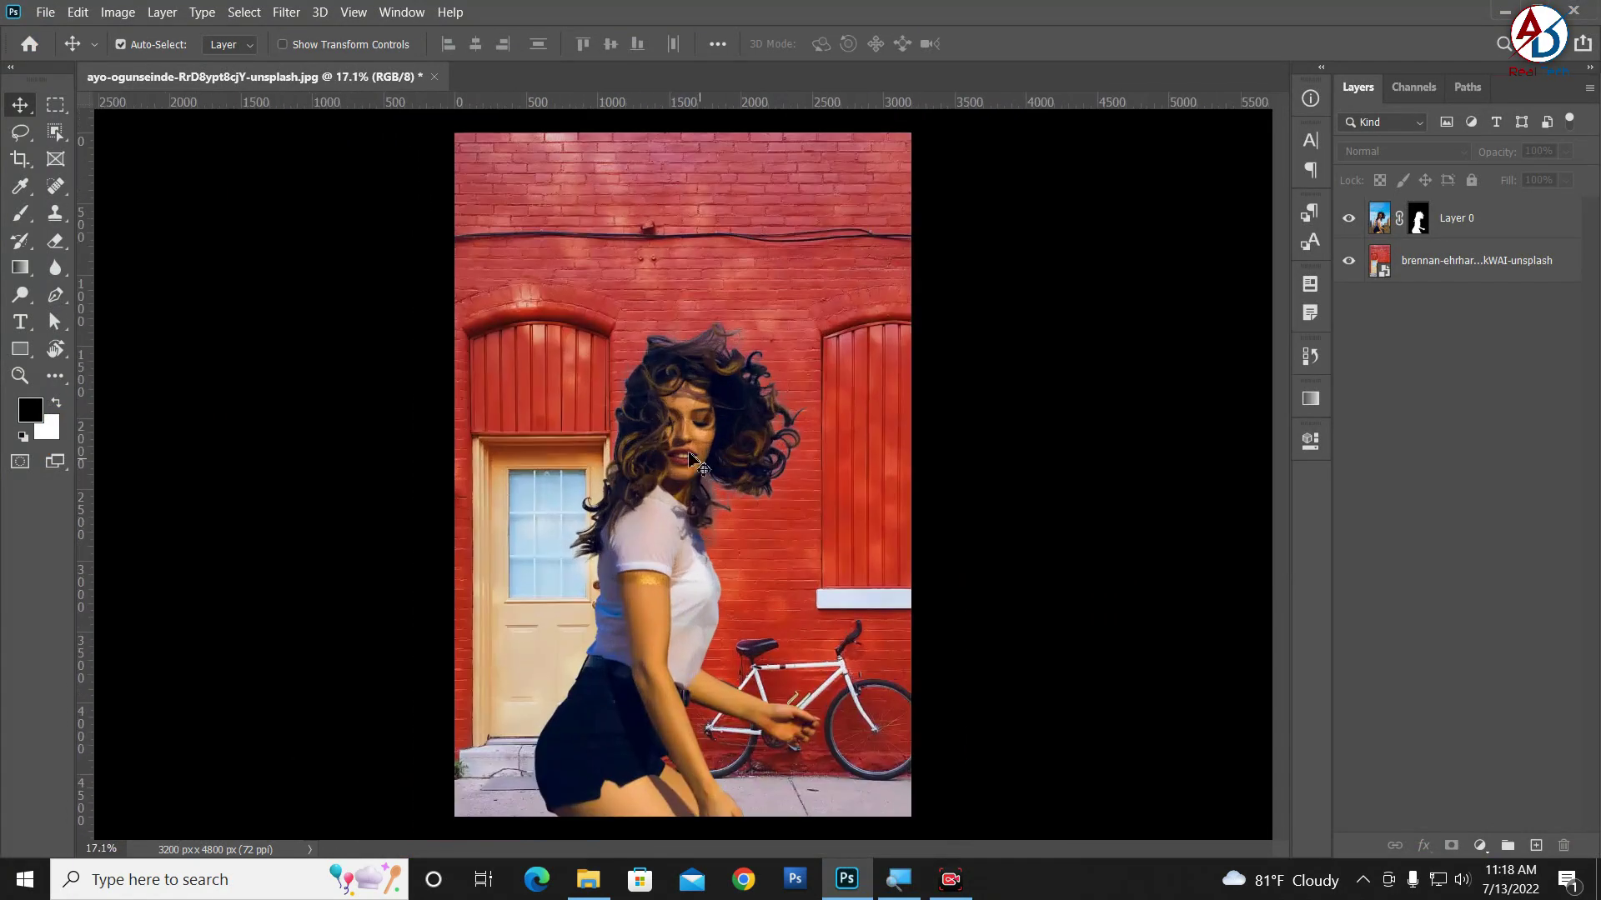
left_click(840, 457)
Step: Apply Gaussian Blur with a 33.2-pixel radius to the brick wall layer
left_click(285, 11)
mouse_move(298, 233)
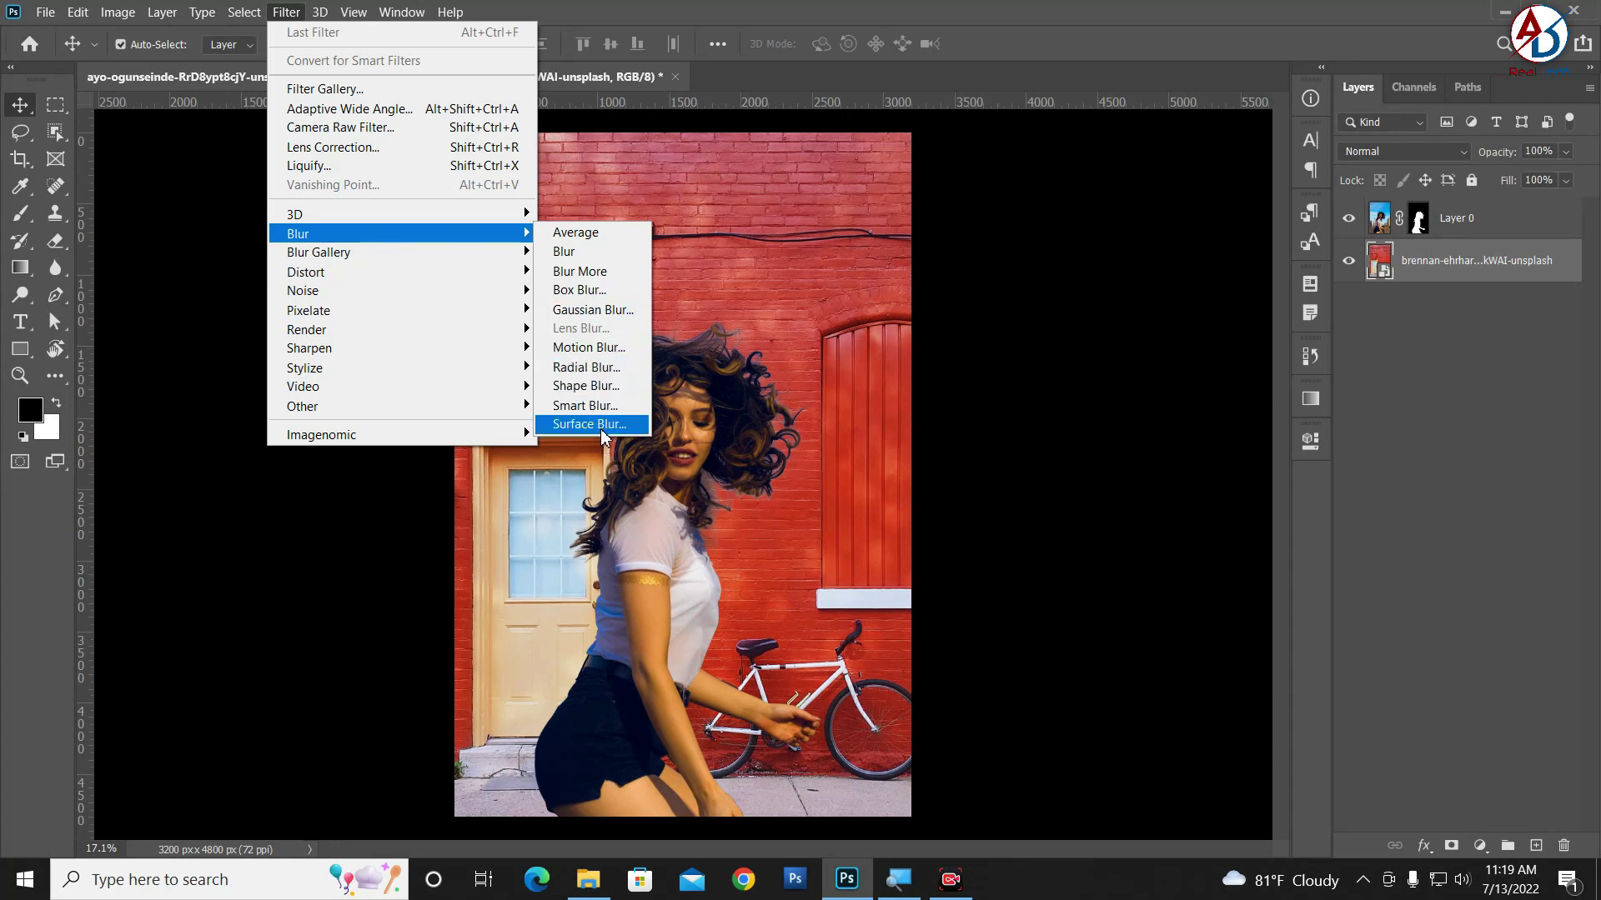
left_click(592, 309)
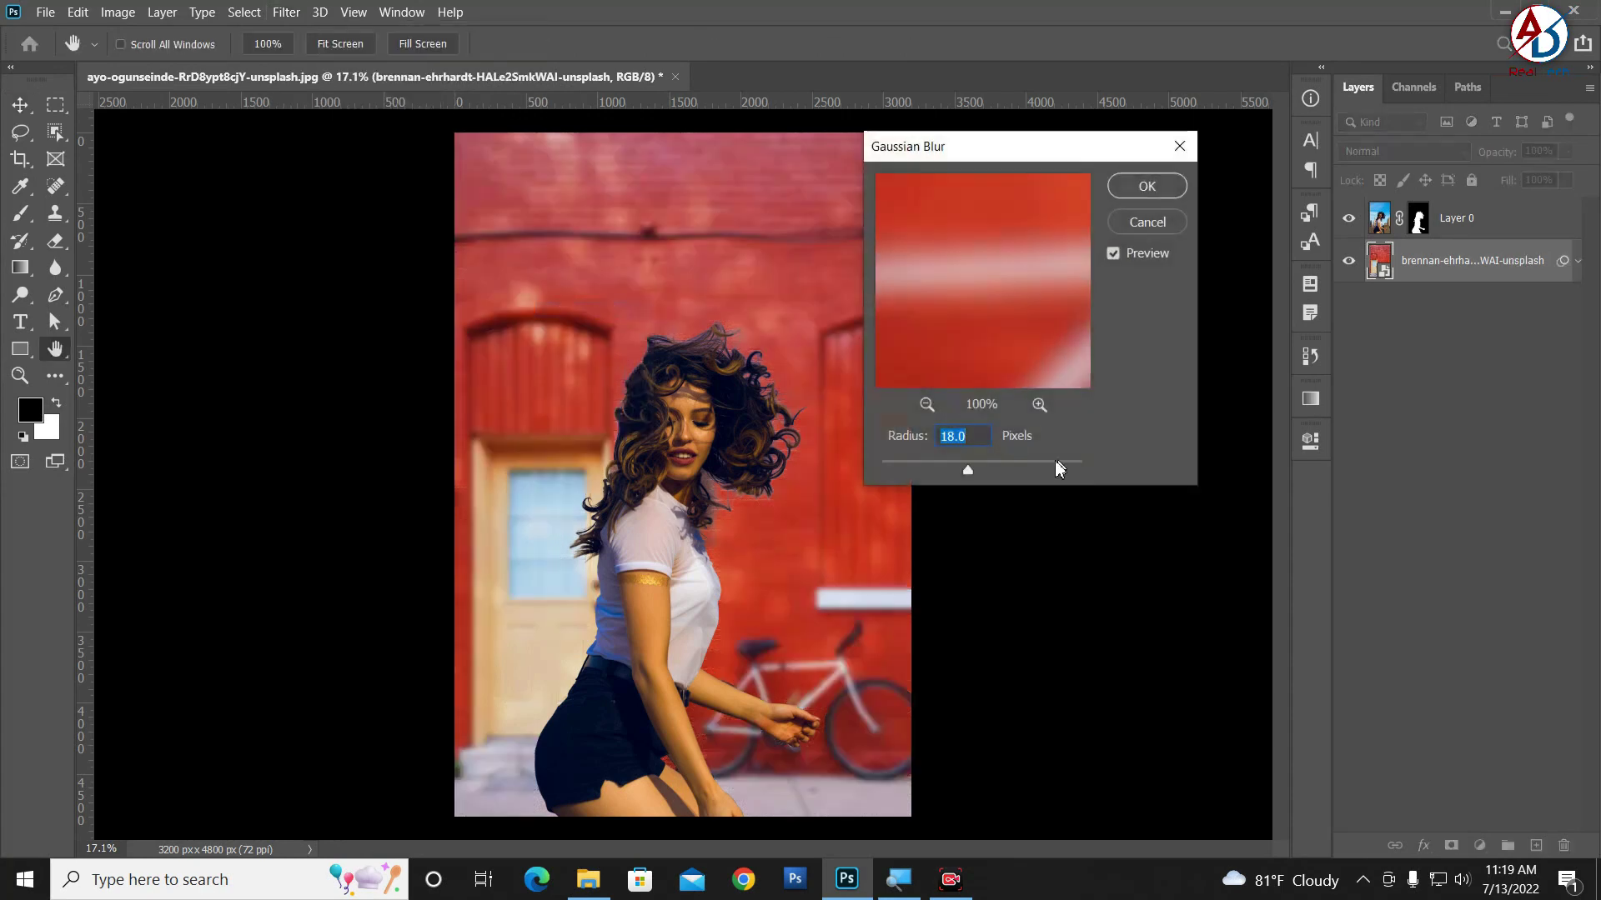
left_click_drag(967, 470, 990, 470)
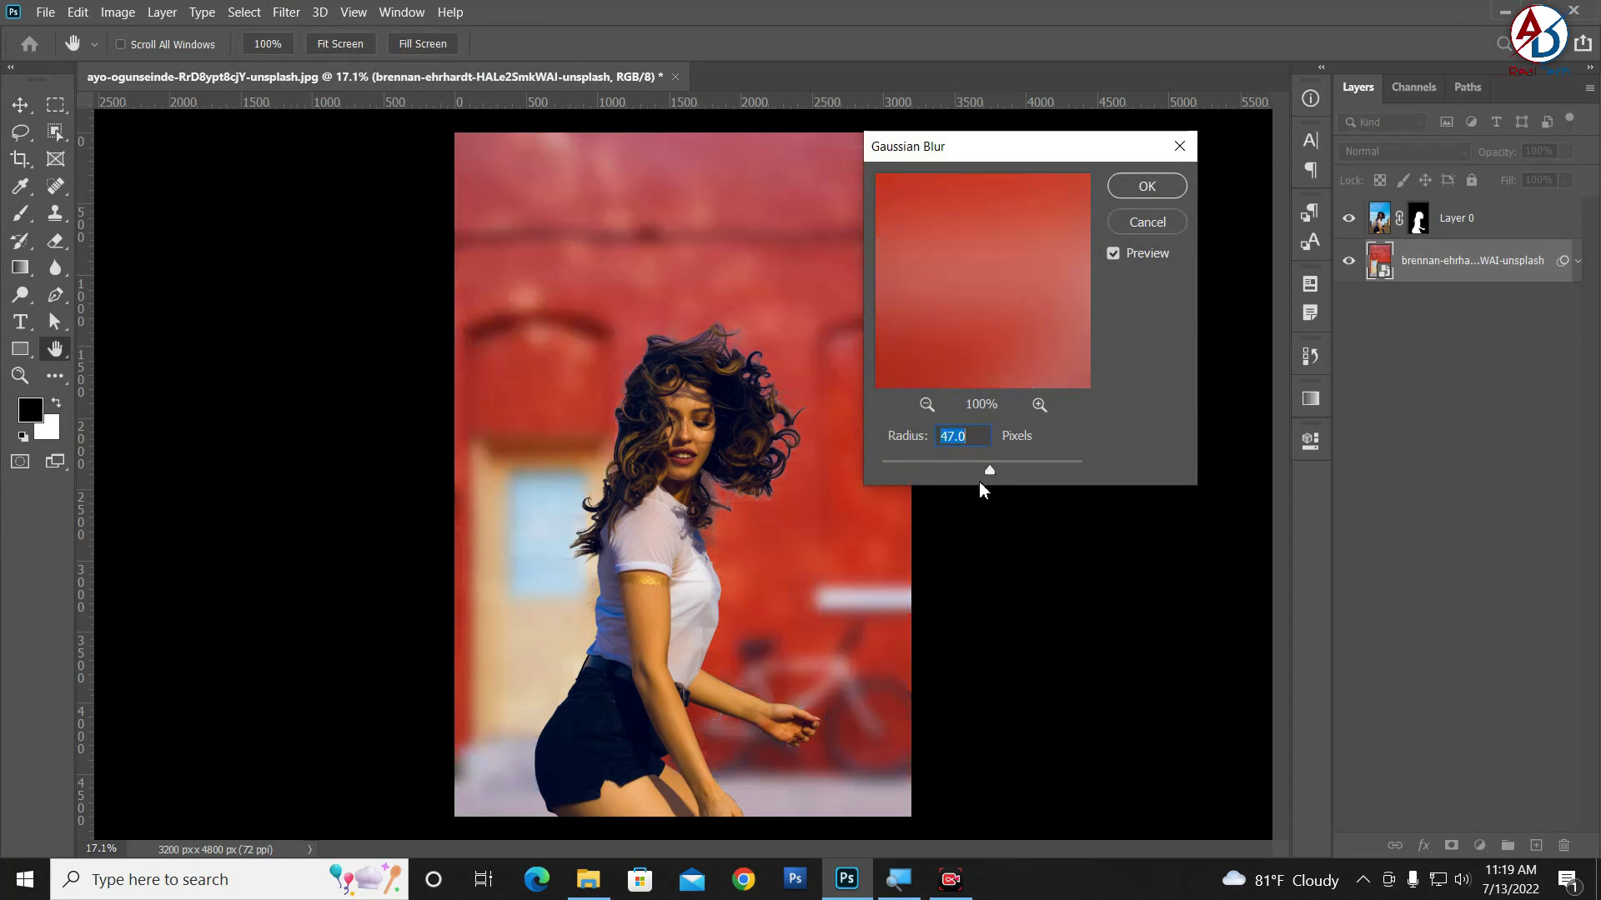
left_click(979, 471)
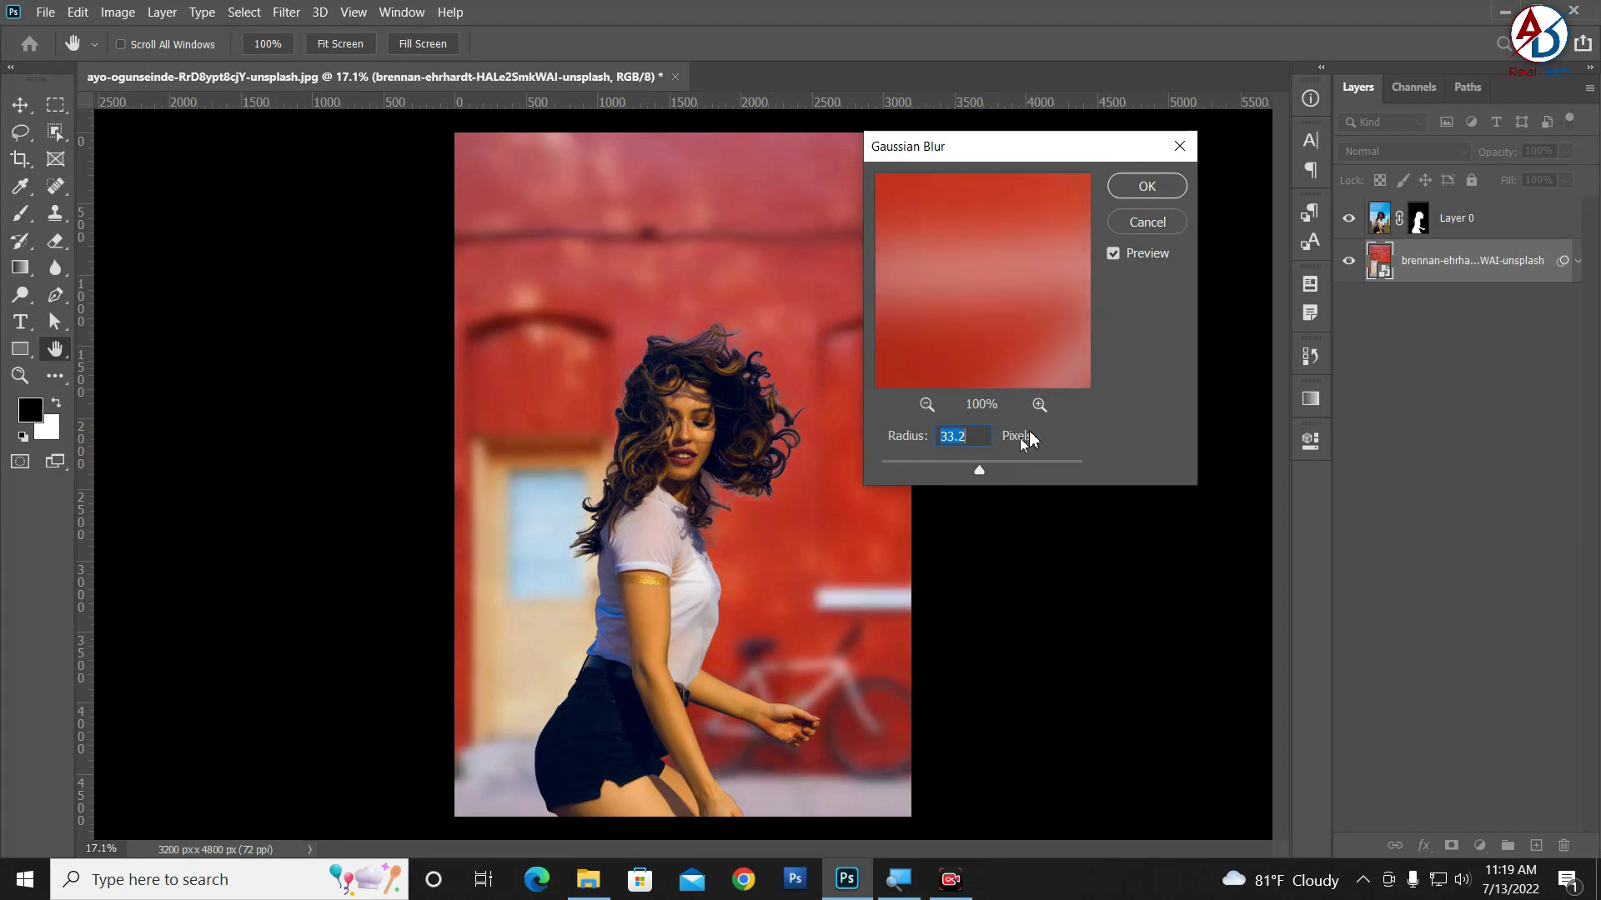
left_click(1144, 186)
key("v")
scroll(761, 528, "down", 3)
scroll(768, 464, "up", 2)
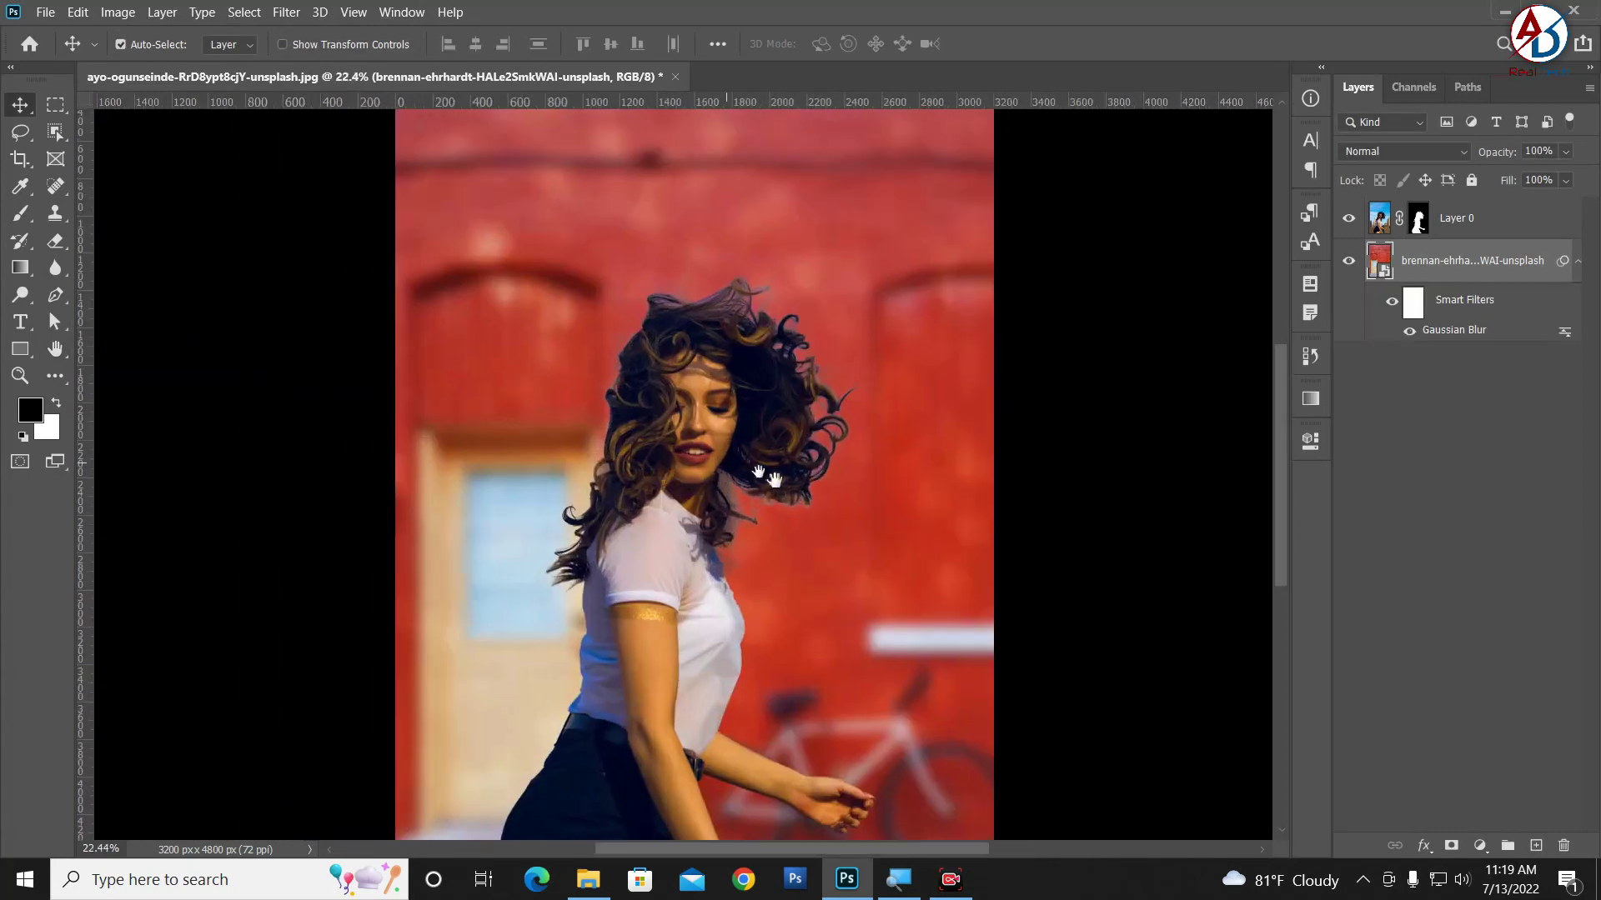
scroll(748, 483, "down", 1)
scroll(751, 483, "down", 2)
scroll(753, 483, "up", 2)
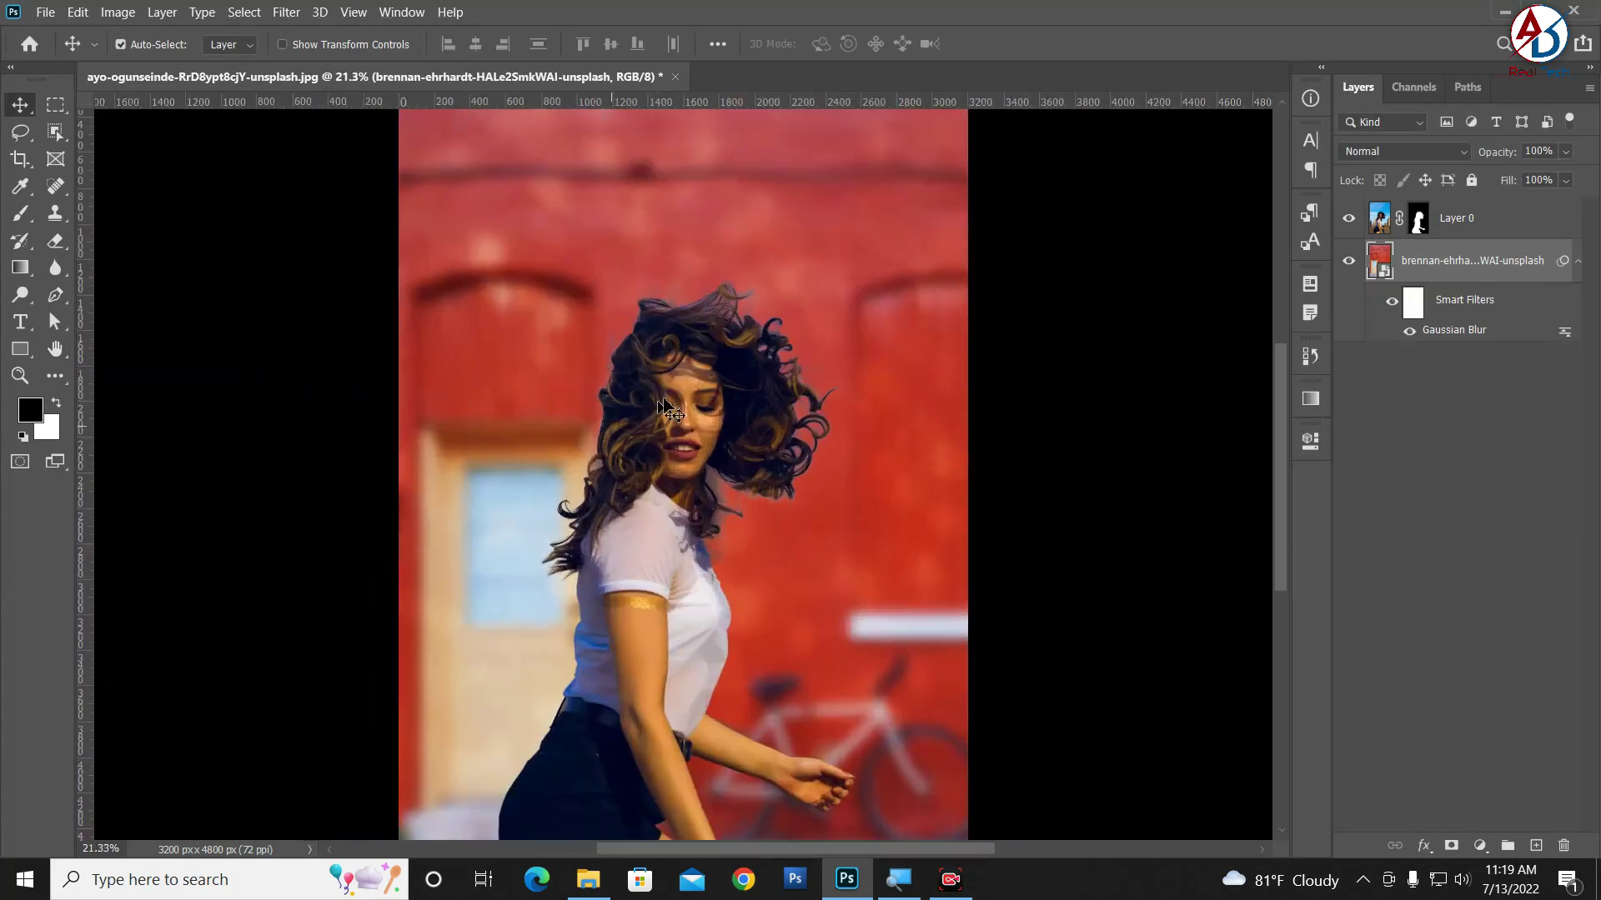
scroll(755, 484, "down", 2)
scroll(757, 483, "up", 1)
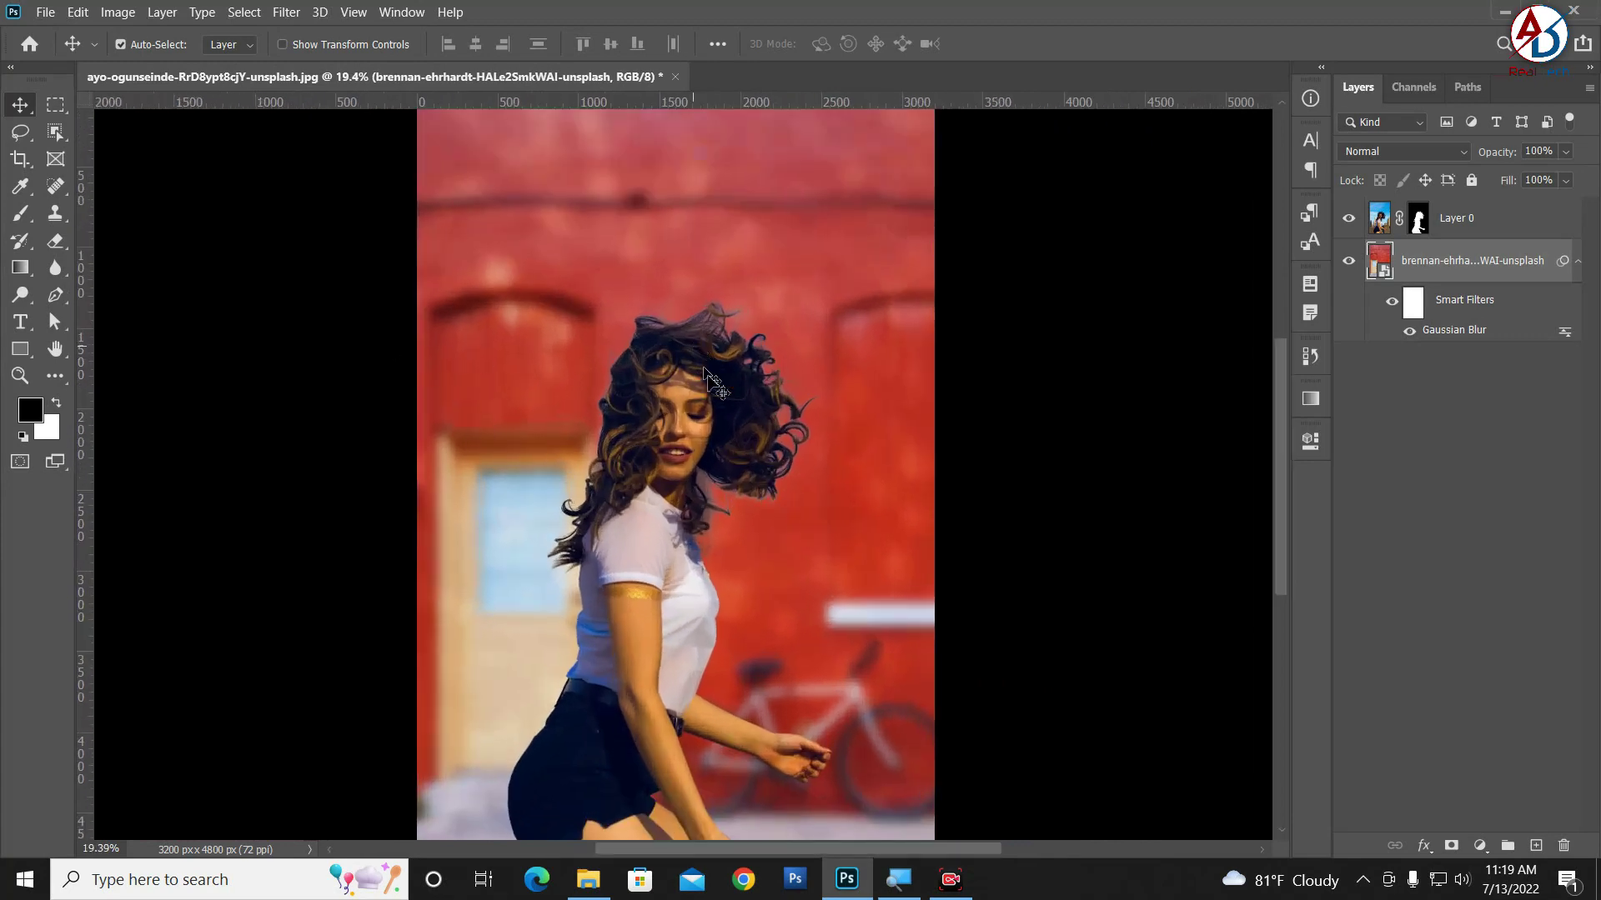
scroll(722, 467, "up", 1)
scroll(722, 466, "down", 2)
scroll(731, 660, "up", 1)
scroll(778, 714, "up", 1)
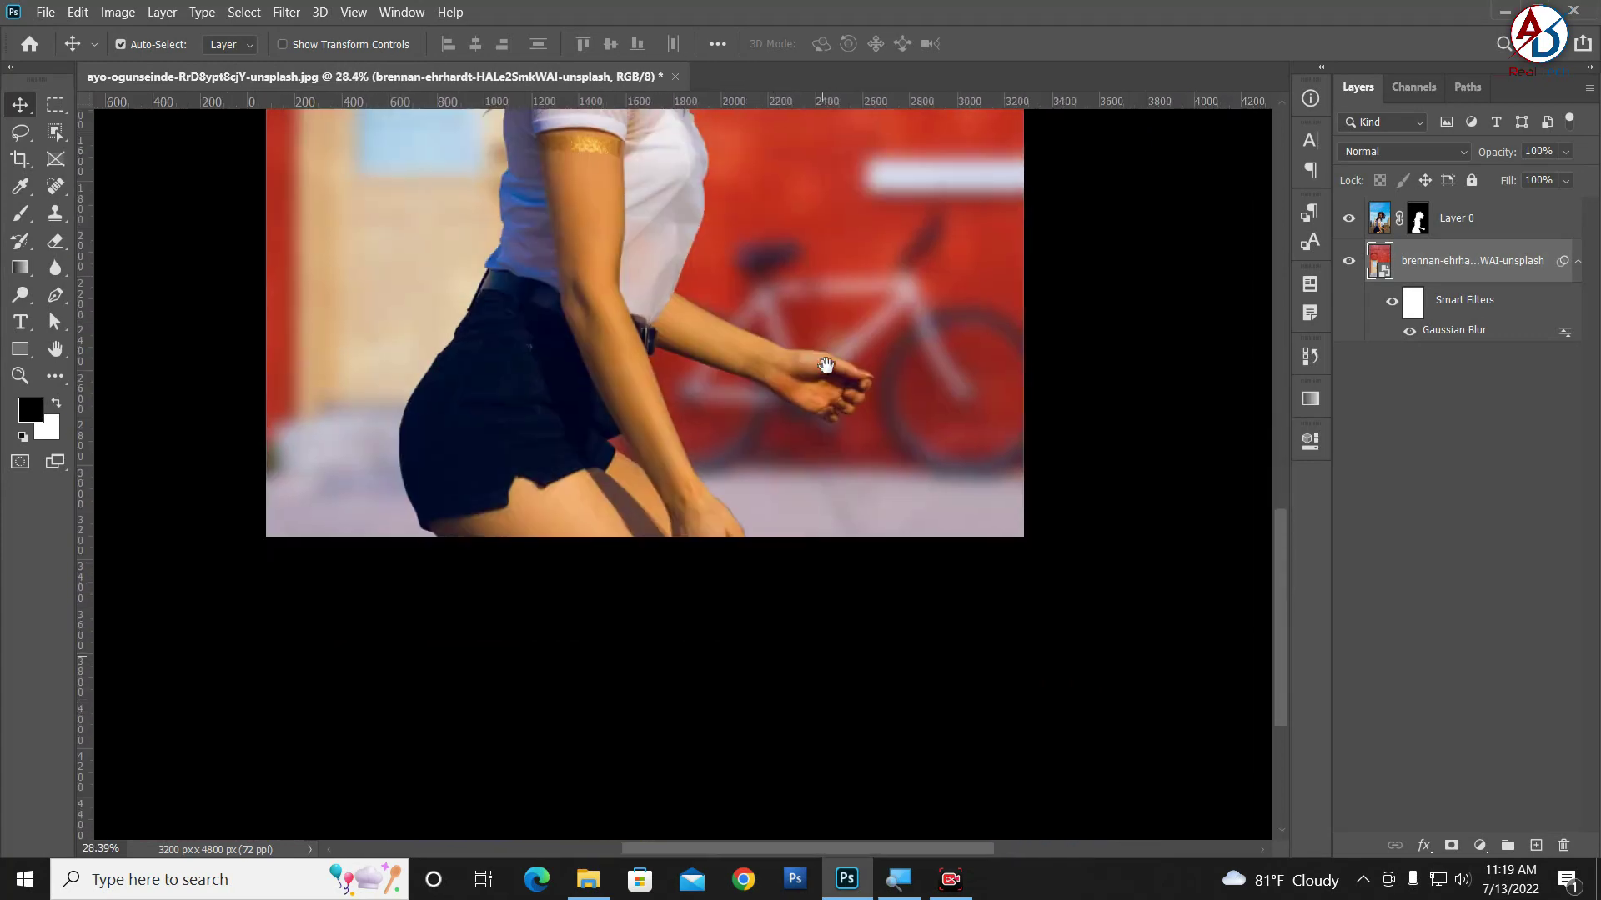
scroll(676, 427, "up", 1)
scroll(675, 427, "up", 1)
scroll(622, 383, "down", 2)
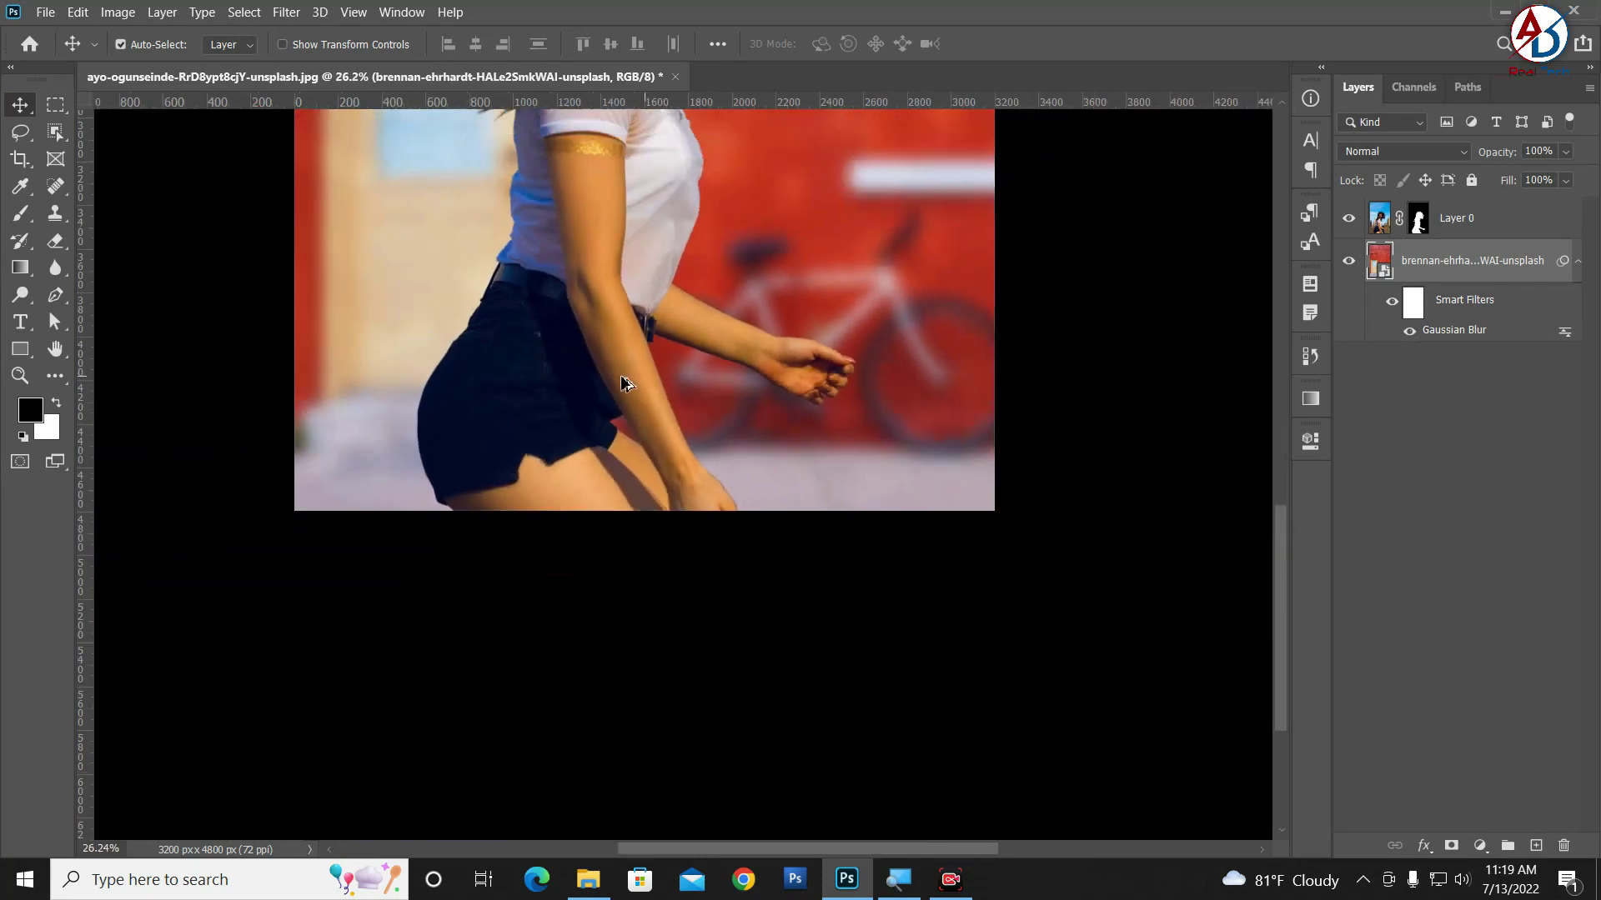
scroll(629, 389, "down", 2)
scroll(682, 469, "up", 1)
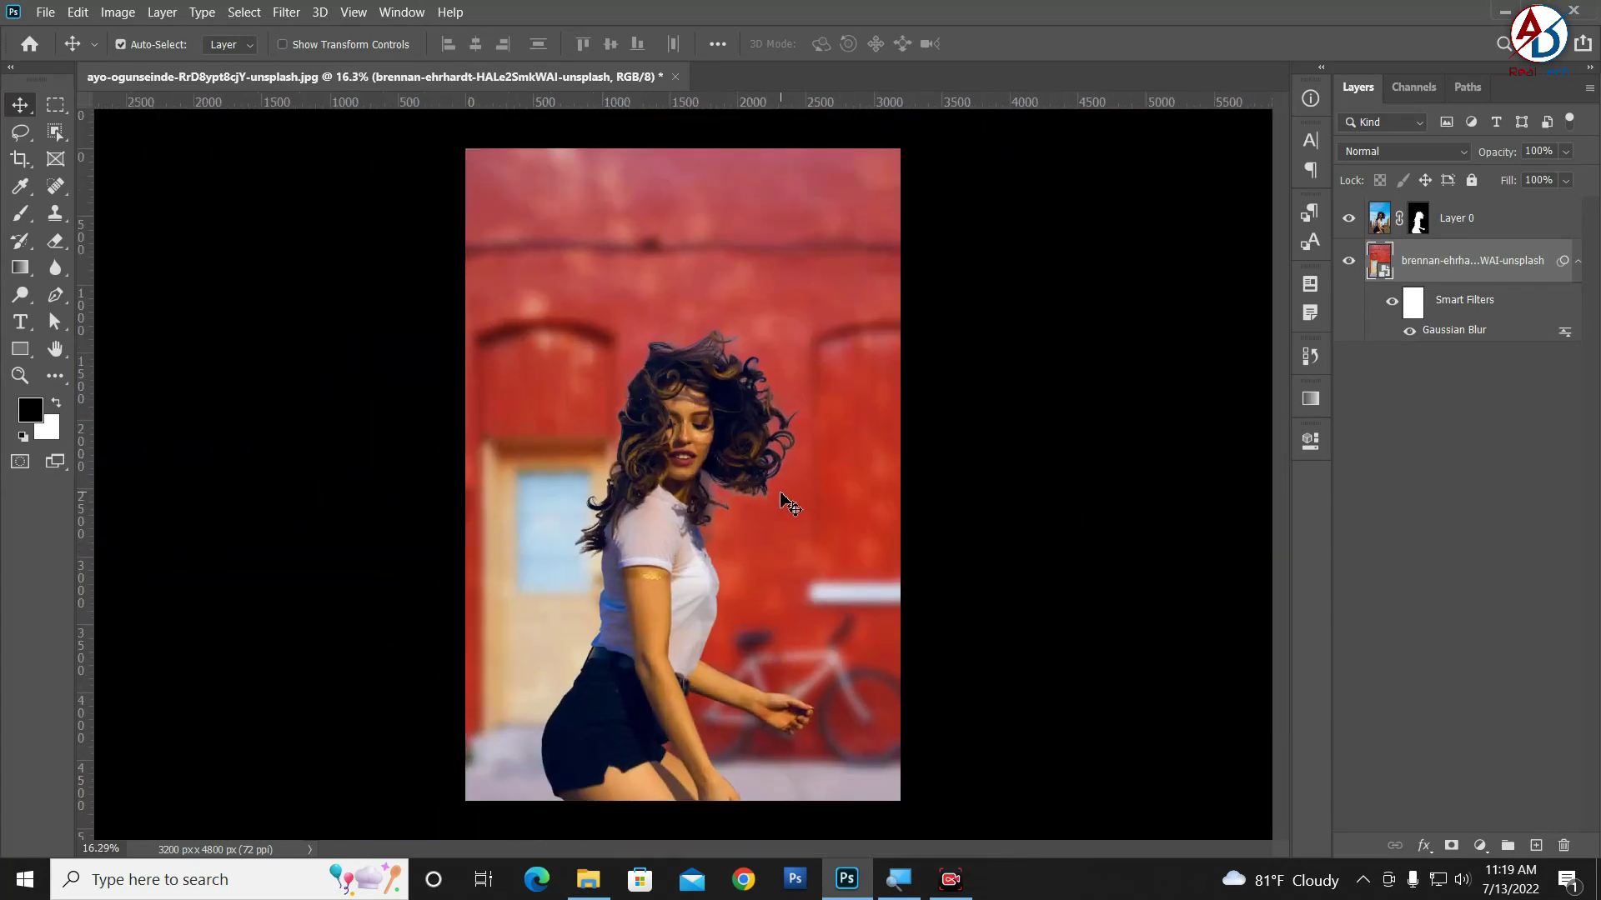